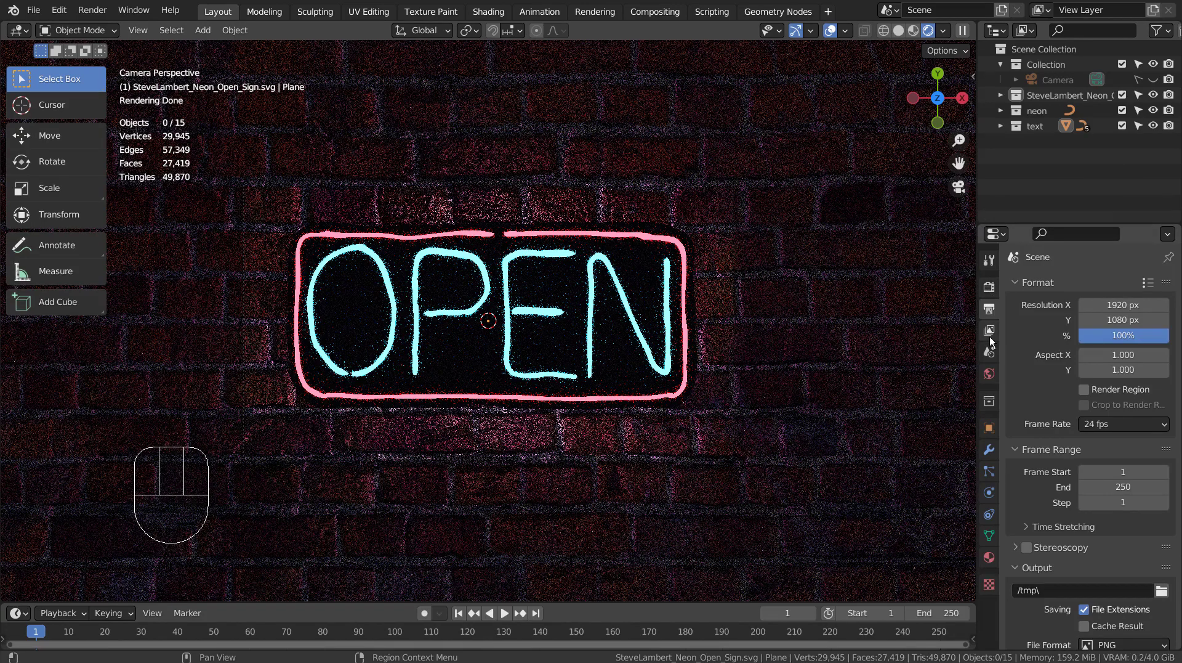
- Show the Cycles render settings with 16 samples and exclude the SteveLambert_Neon and neon collections
click(988, 288)
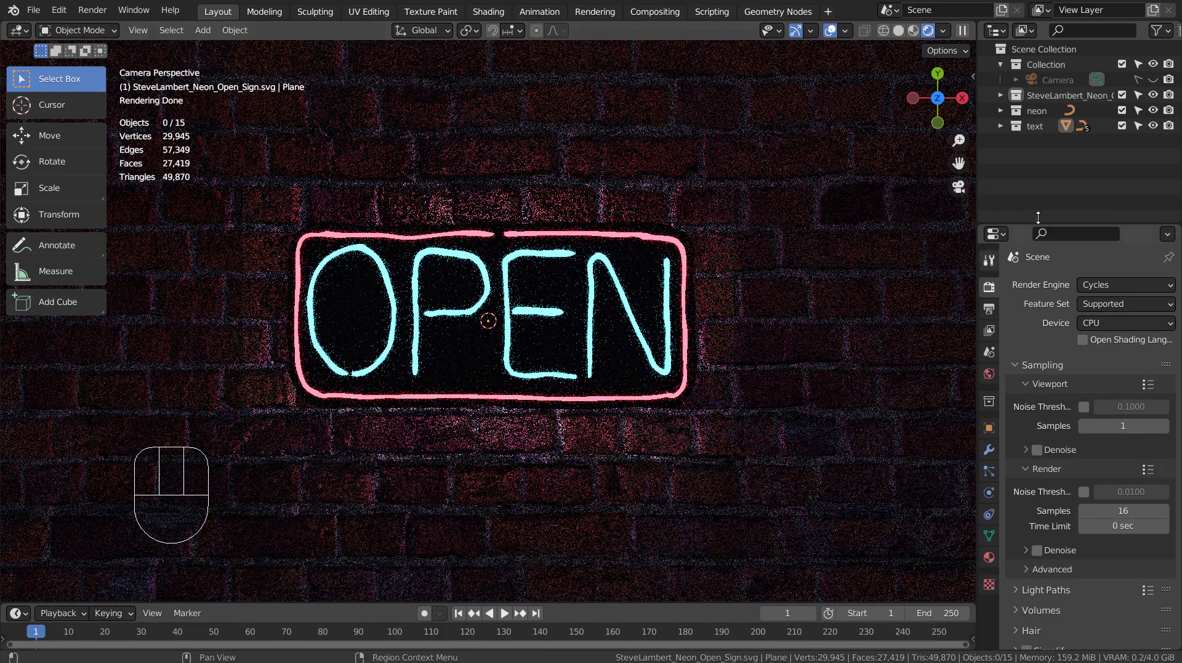
click(1123, 94)
- Exclude the old neon outline and OPEN text collections from the scene
click(1122, 110)
click(1123, 126)
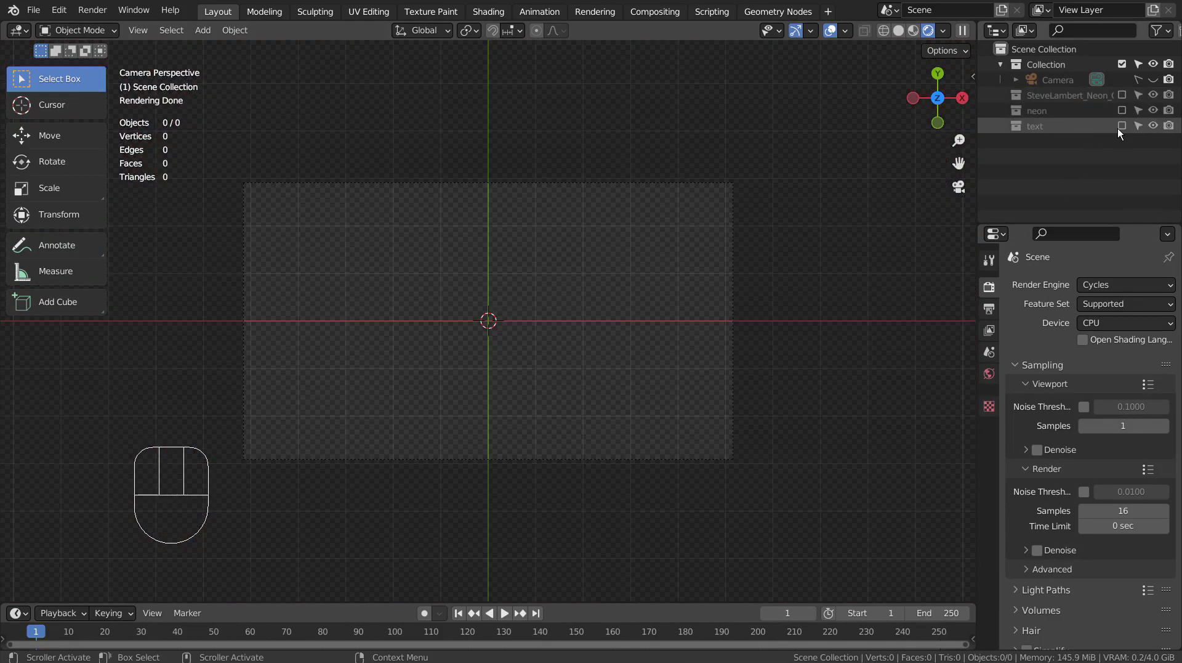
middle_drag(785, 291, 721, 351)
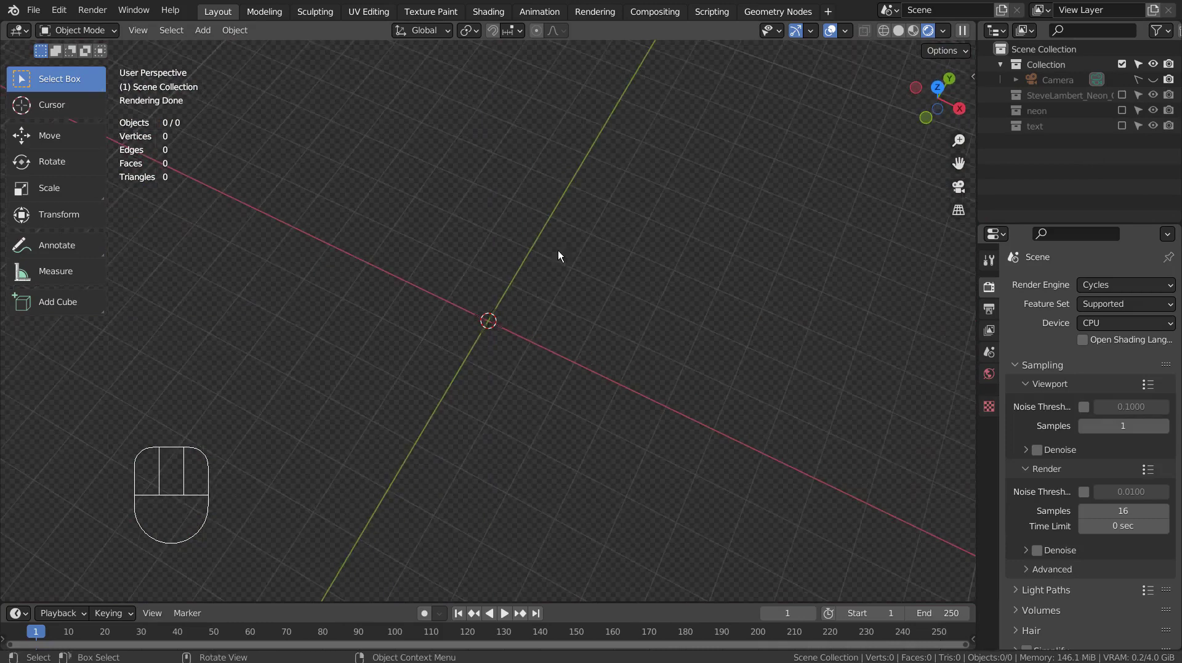
- Import the OPEN neon sign SVG file as curves
click(37, 11)
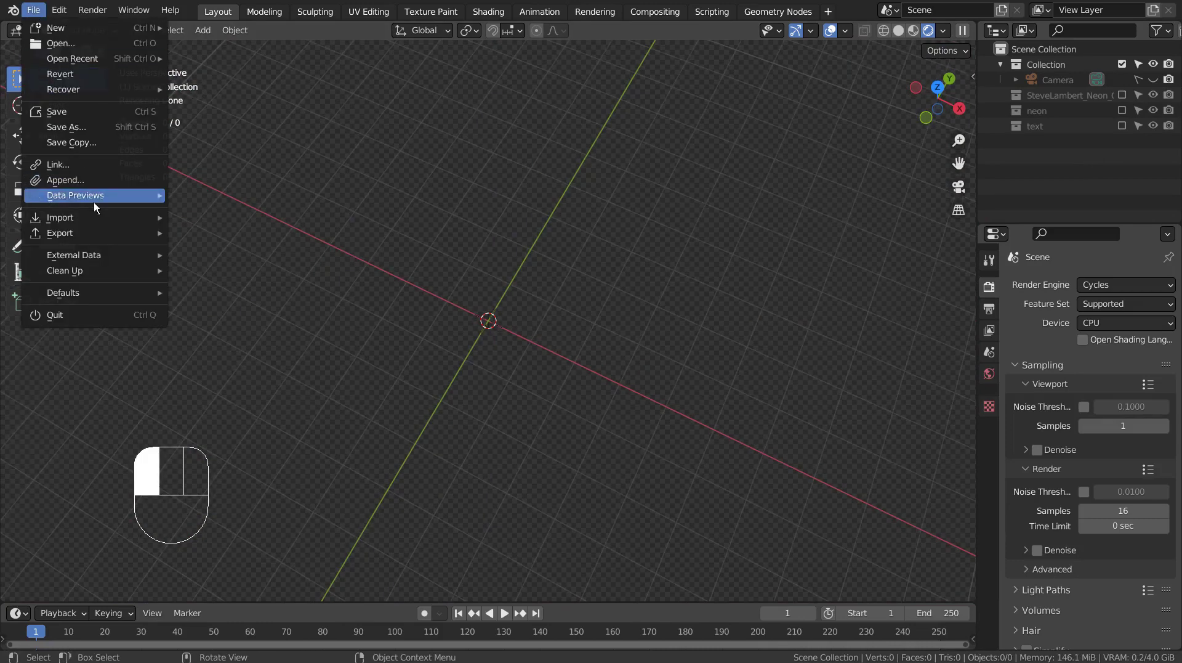
mouse_move(98, 217)
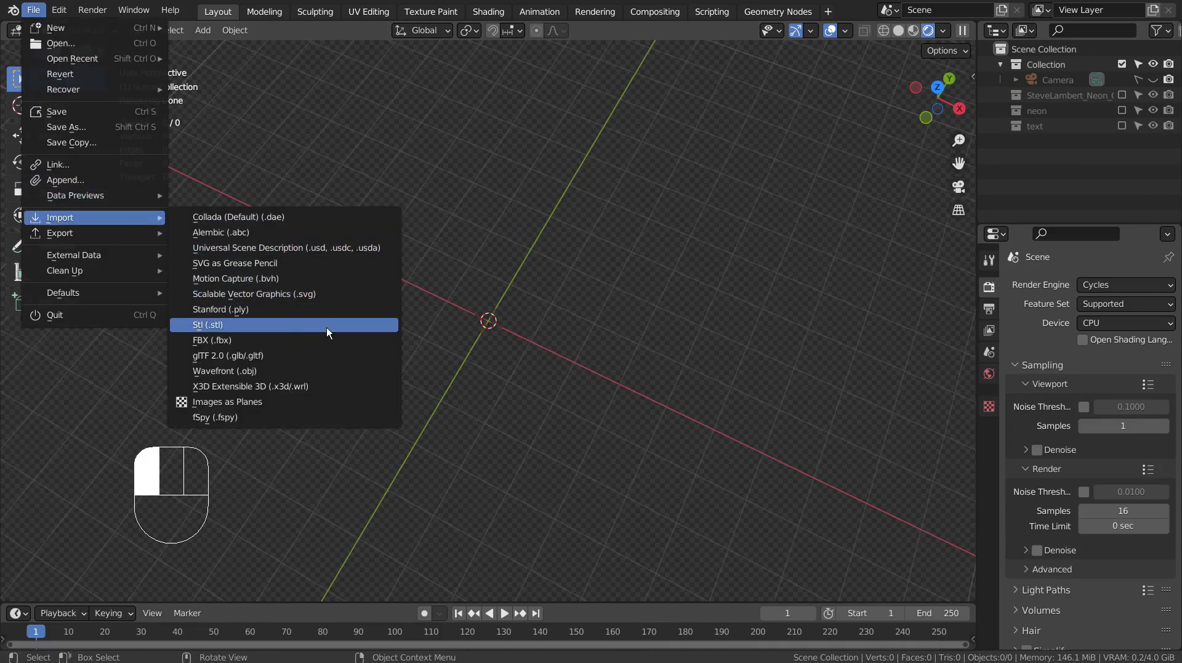
click(361, 293)
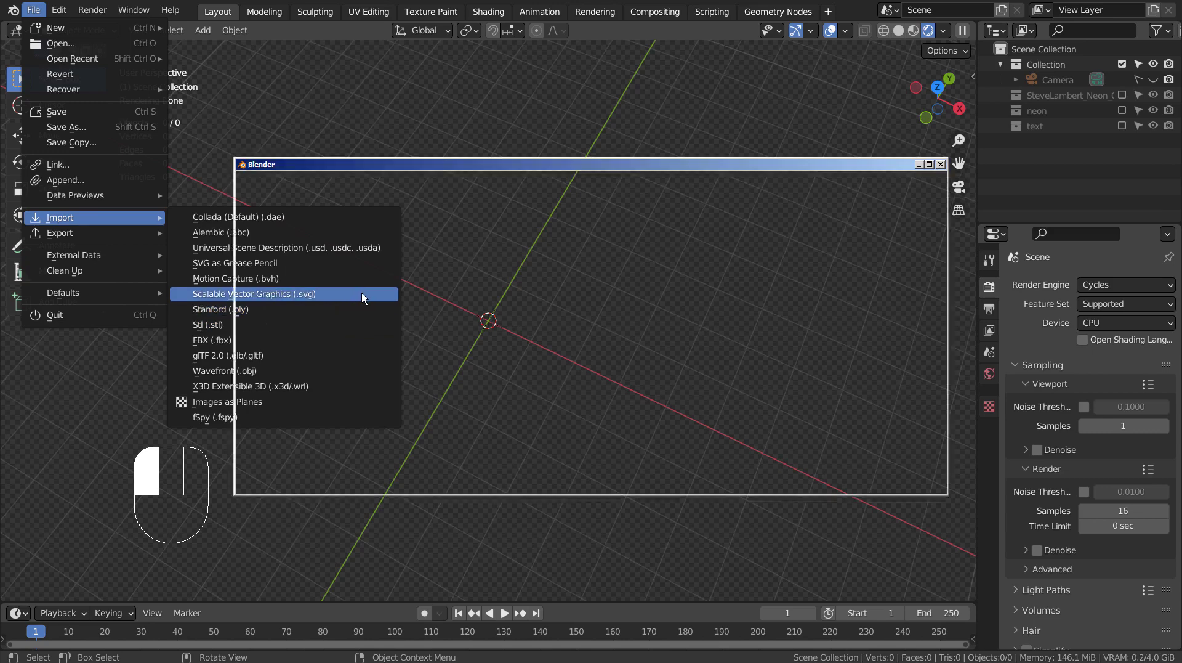
double_click(504, 226)
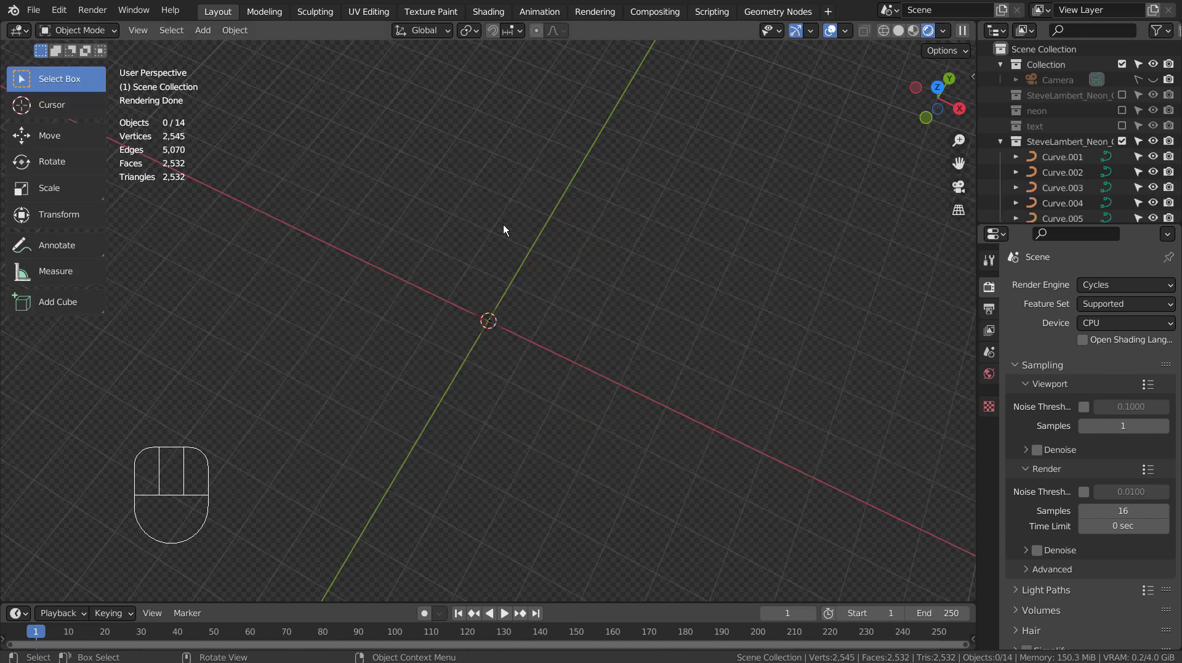
- Box-select the 14 sign curves, scale them up greatly, and centre them on the origin in top view
key(b)
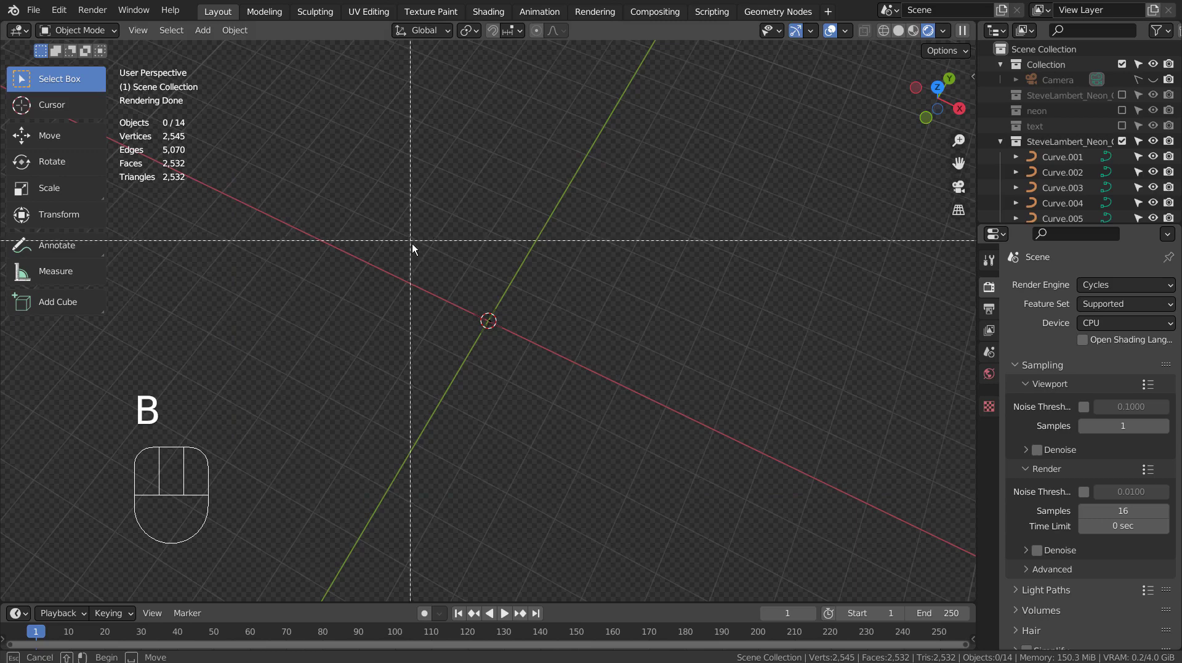
drag(412, 242, 541, 380)
key(s)
click(734, 454)
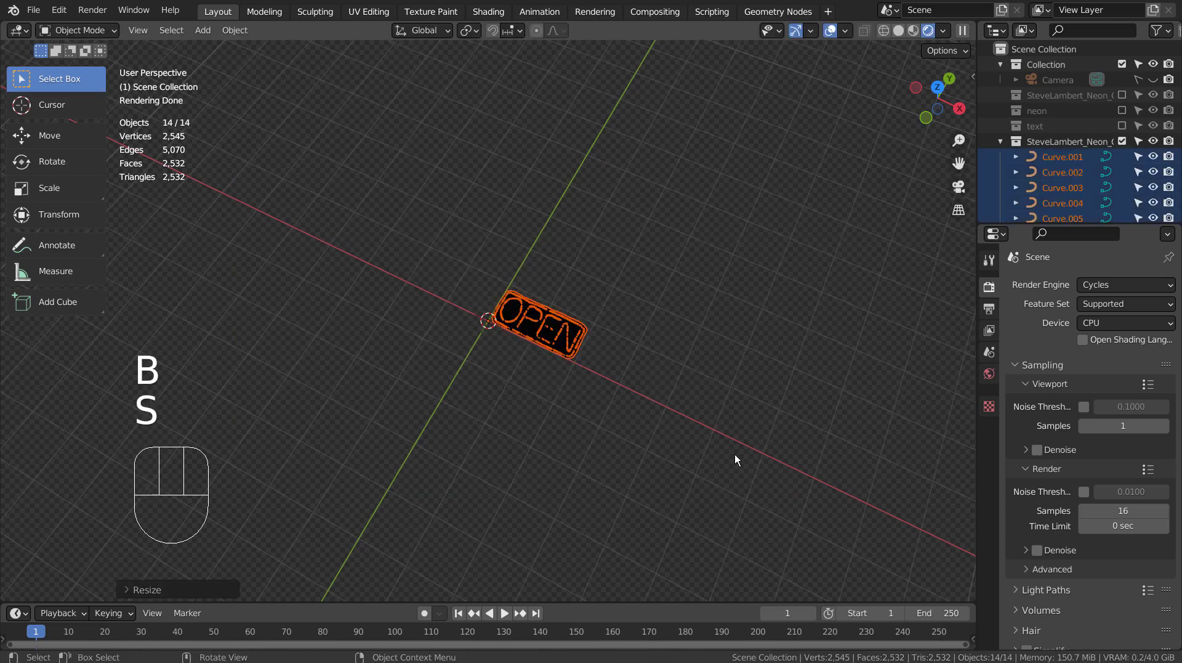
key(s)
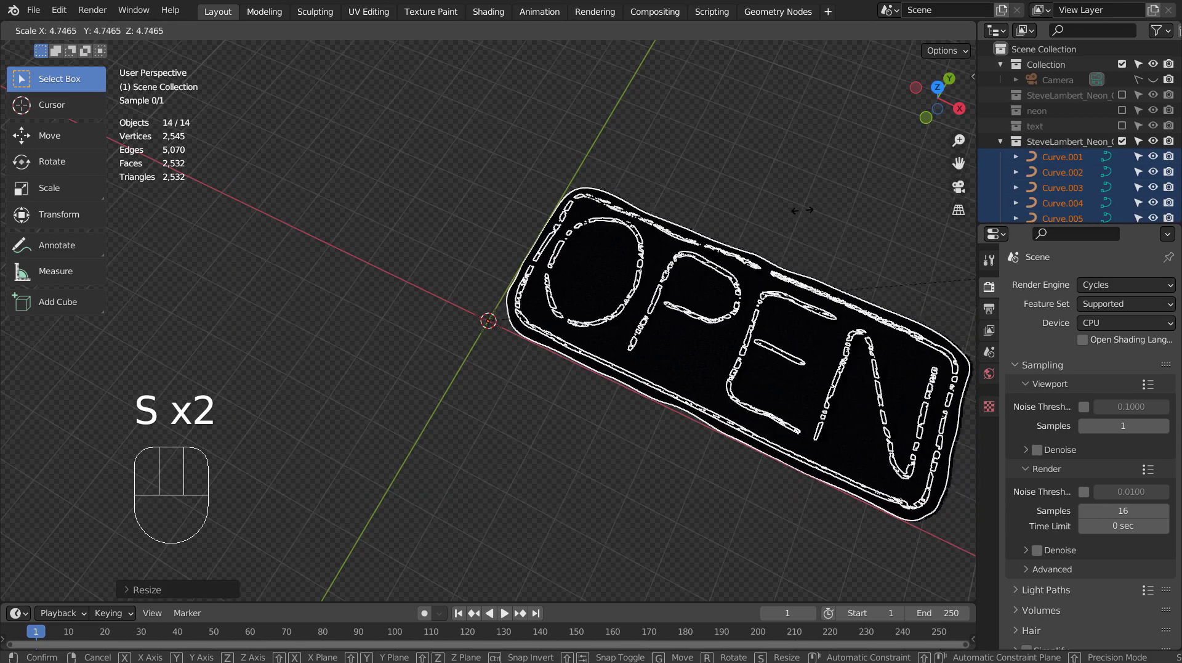
click(807, 215)
key(KP_7)
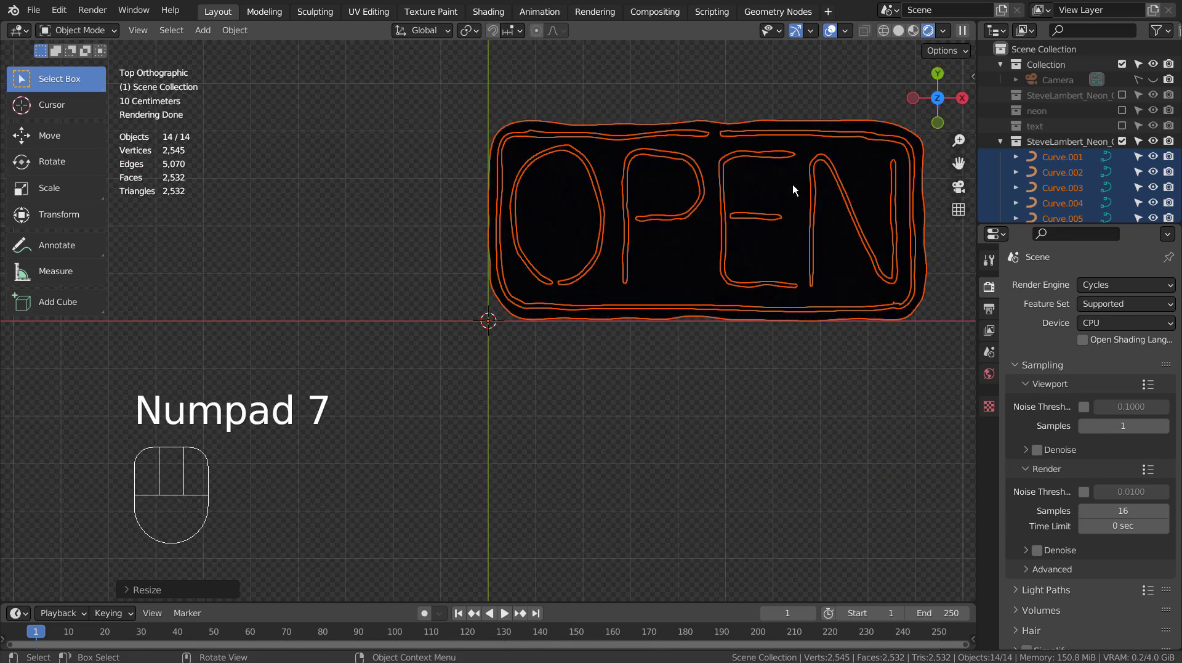
key(g)
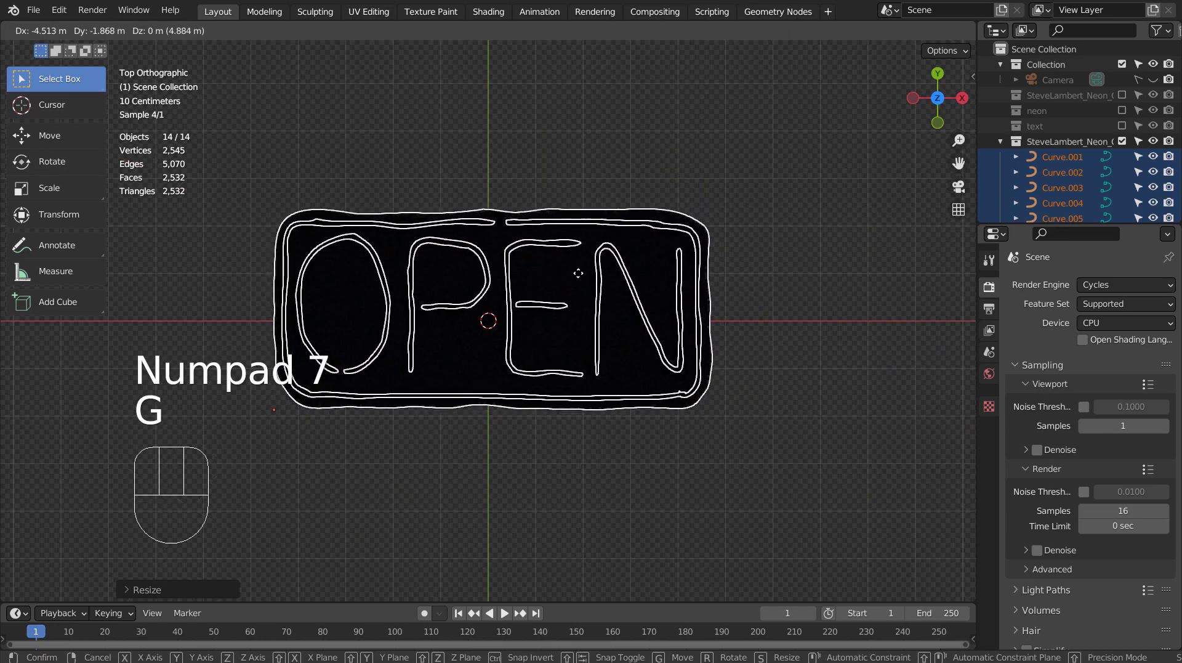
click(486, 326)
click(58, 10)
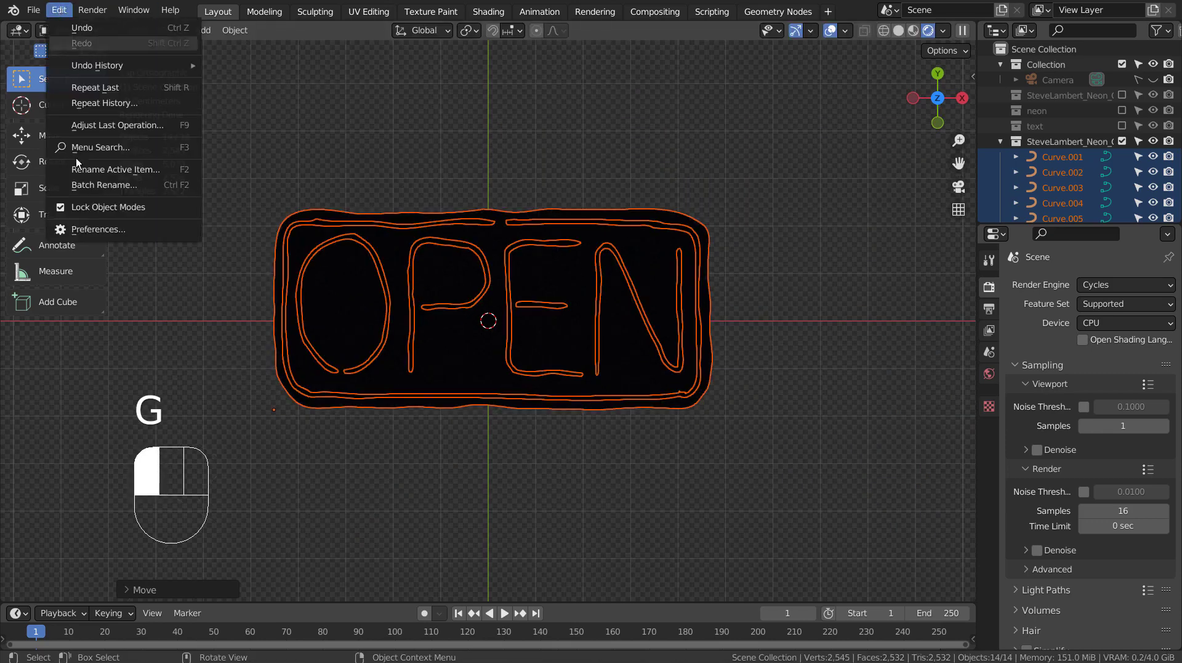
click(84, 233)
click(417, 61)
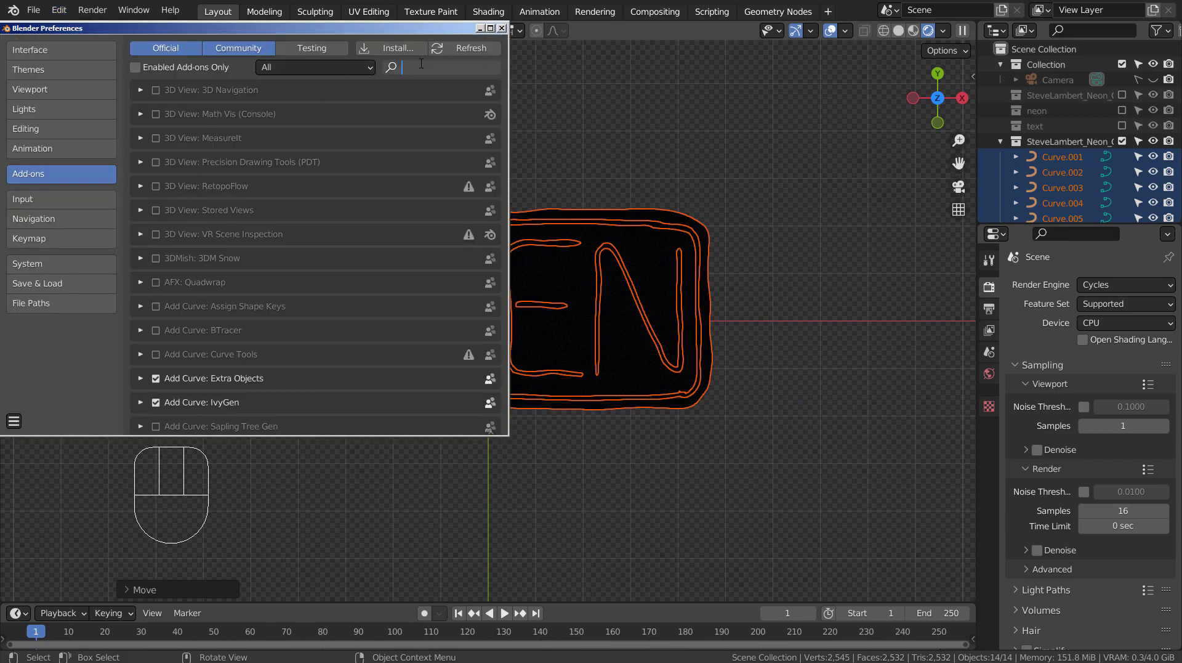
text(svg)
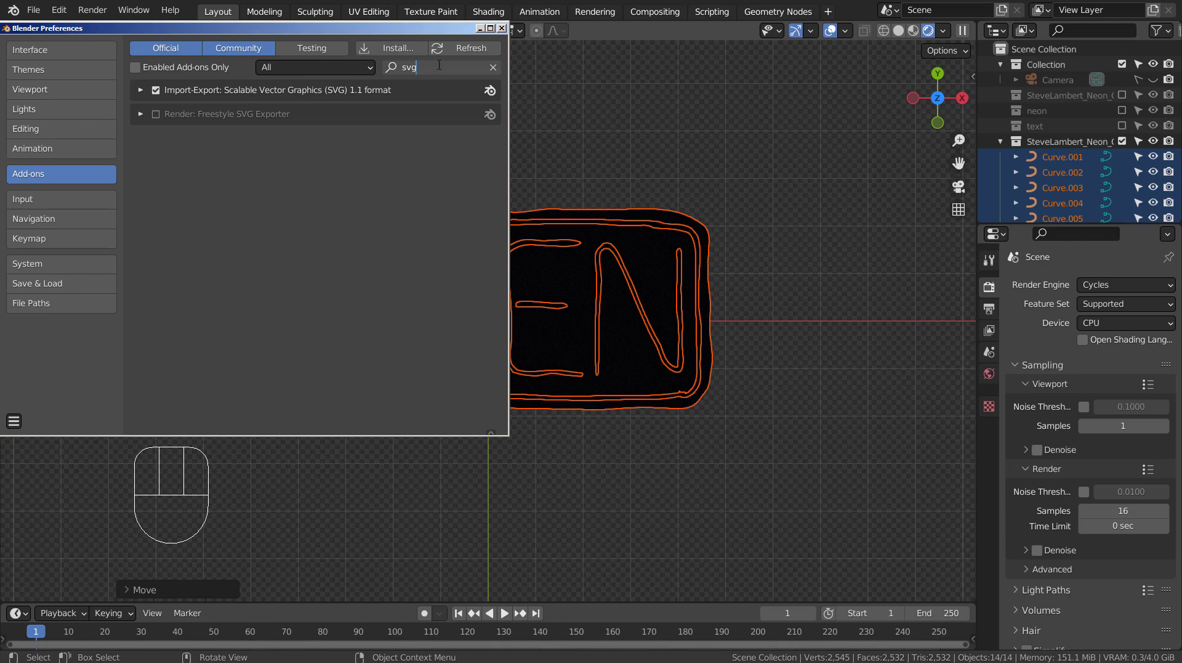
click(502, 29)
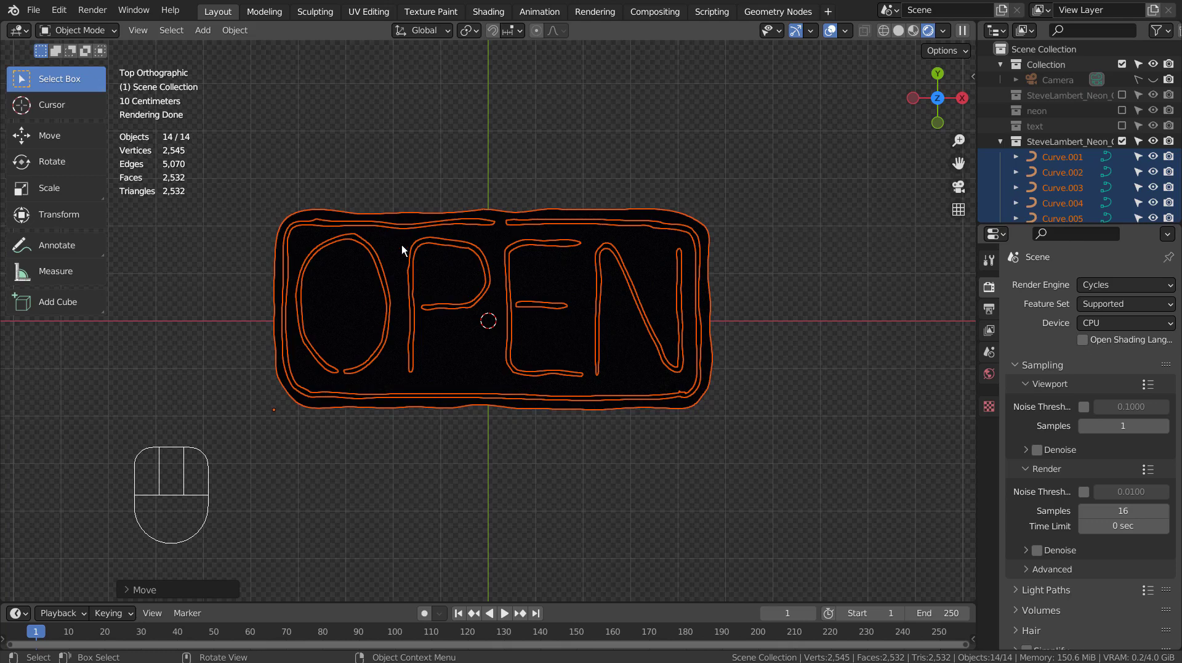
- Select the O and P letter curves with the viewport in wireframe shading
click(371, 245)
key(shift)
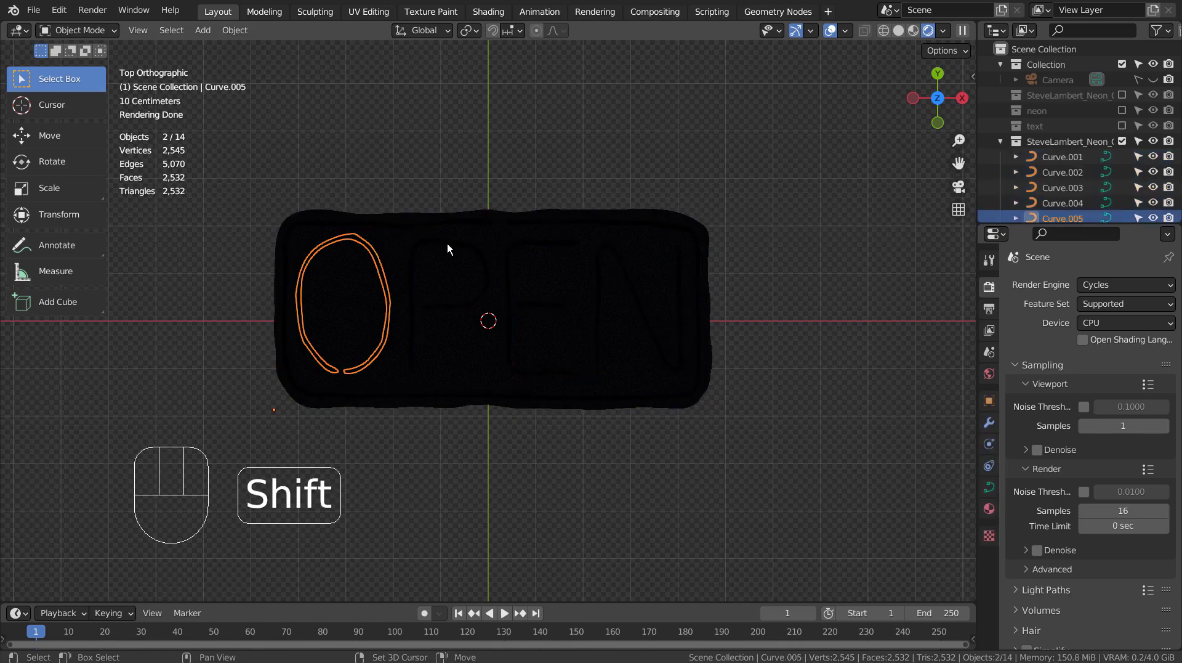
key(shift+z)
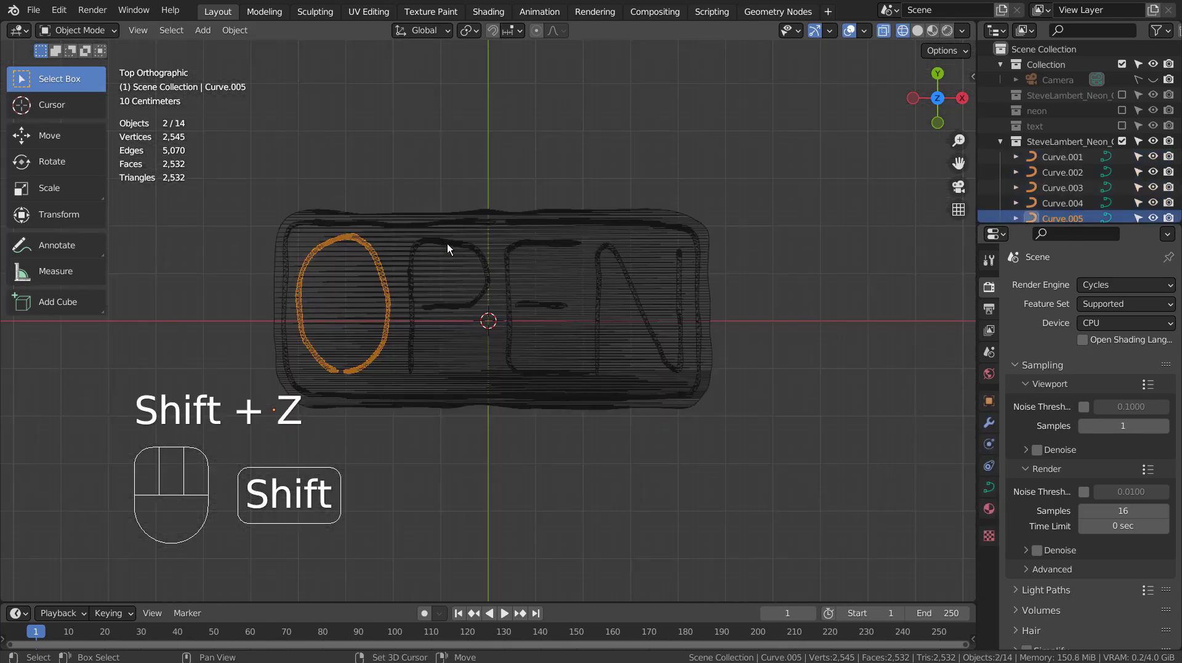
shift+click(447, 242)
- Undo each accidental backplate selection, keeping only the O and P letters selected
shift+click(523, 242)
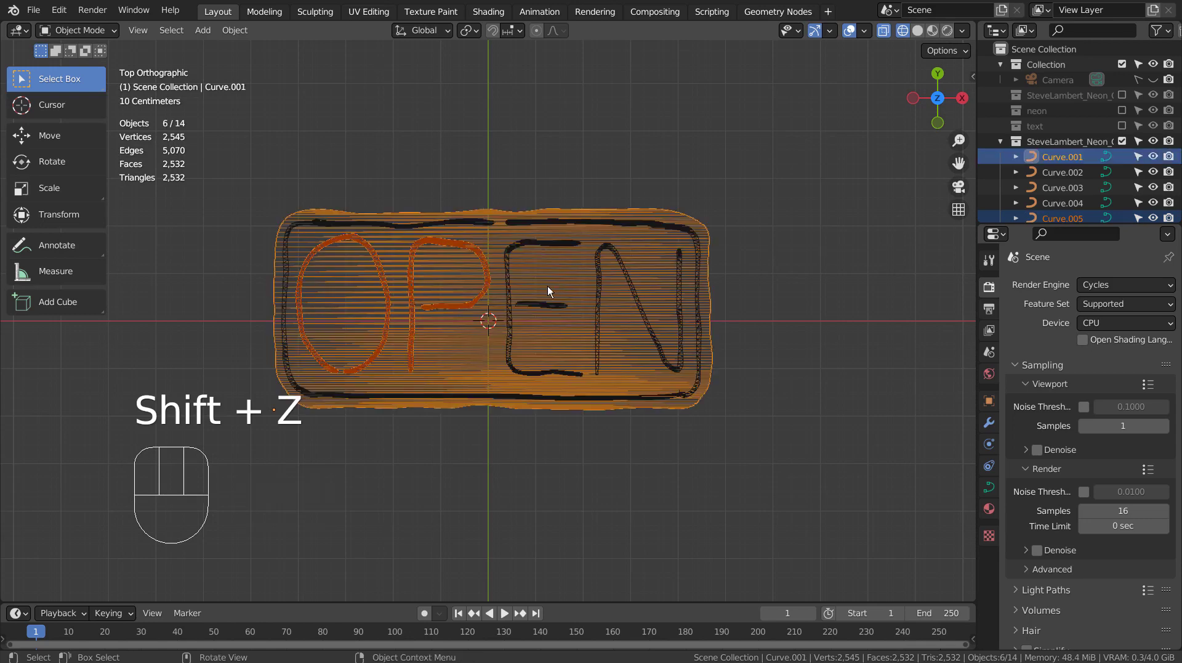
key(ctrl+z)
shift+click(552, 242)
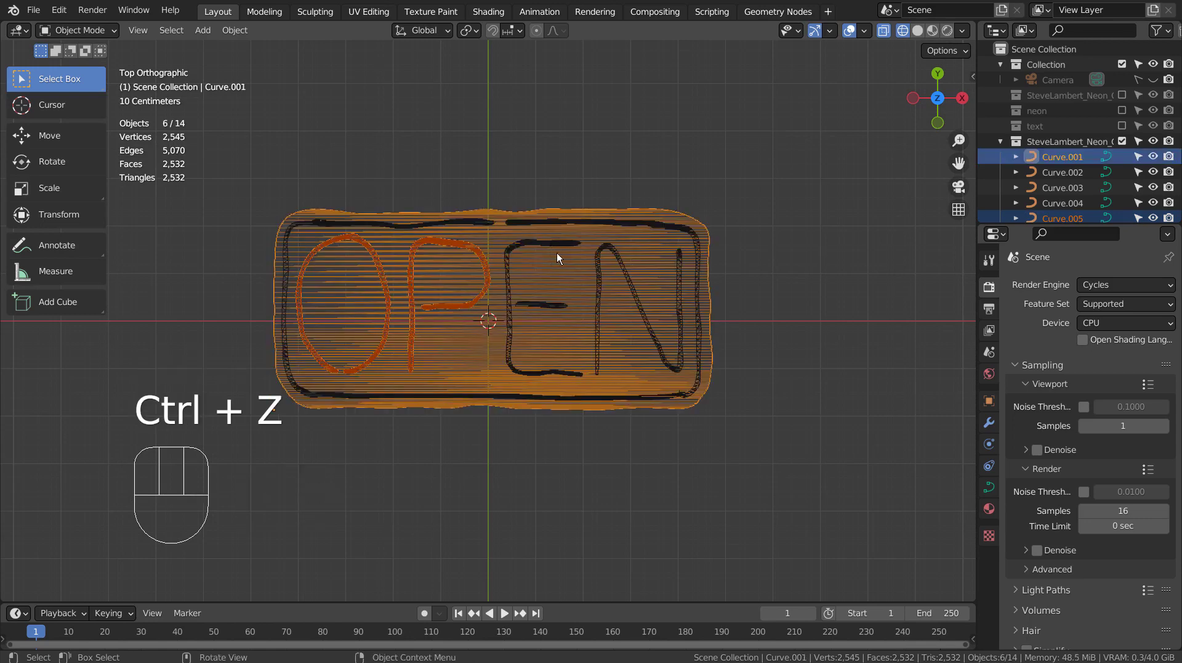
key(ctrl+z)
shift+click(563, 241)
key(ctrl+z)
shift+click(563, 242)
scroll(582, 291, up, 5)
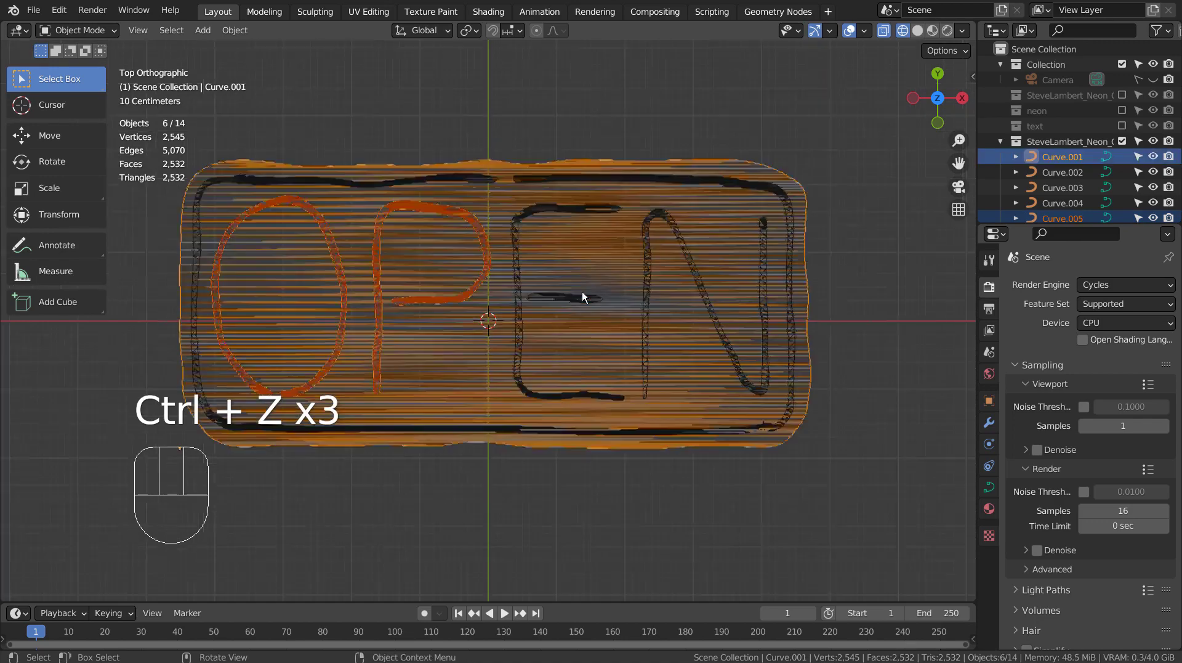
key(ctrl+z)
shift+click(626, 452)
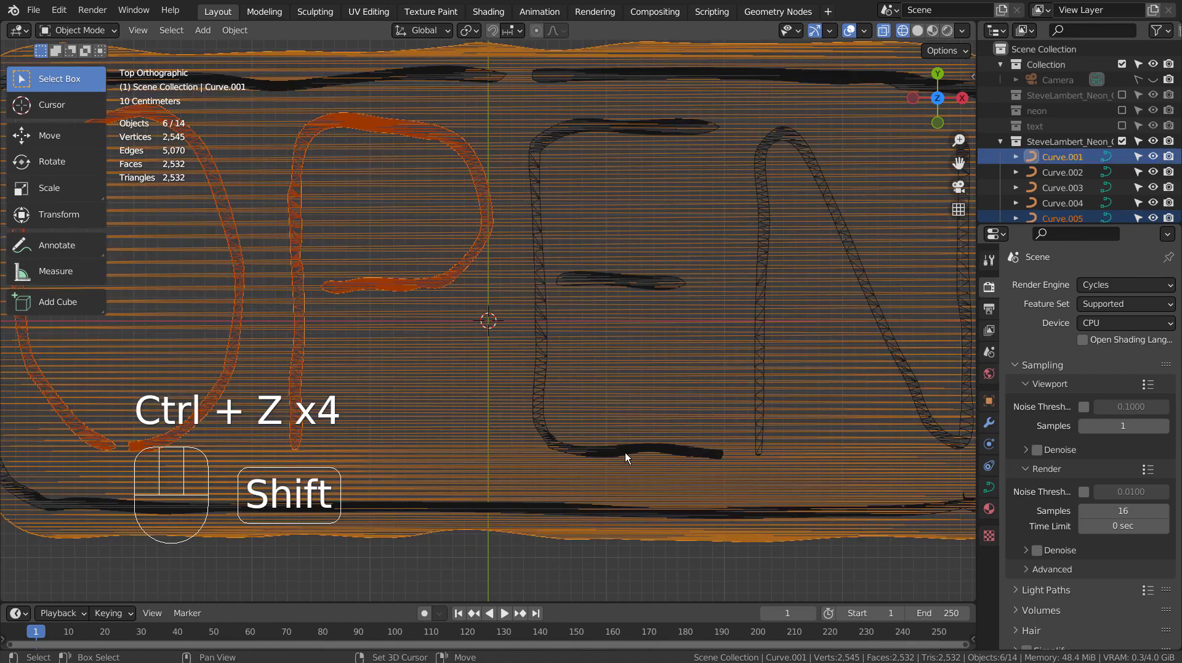
key(ctrl+z)
shift+click(646, 450)
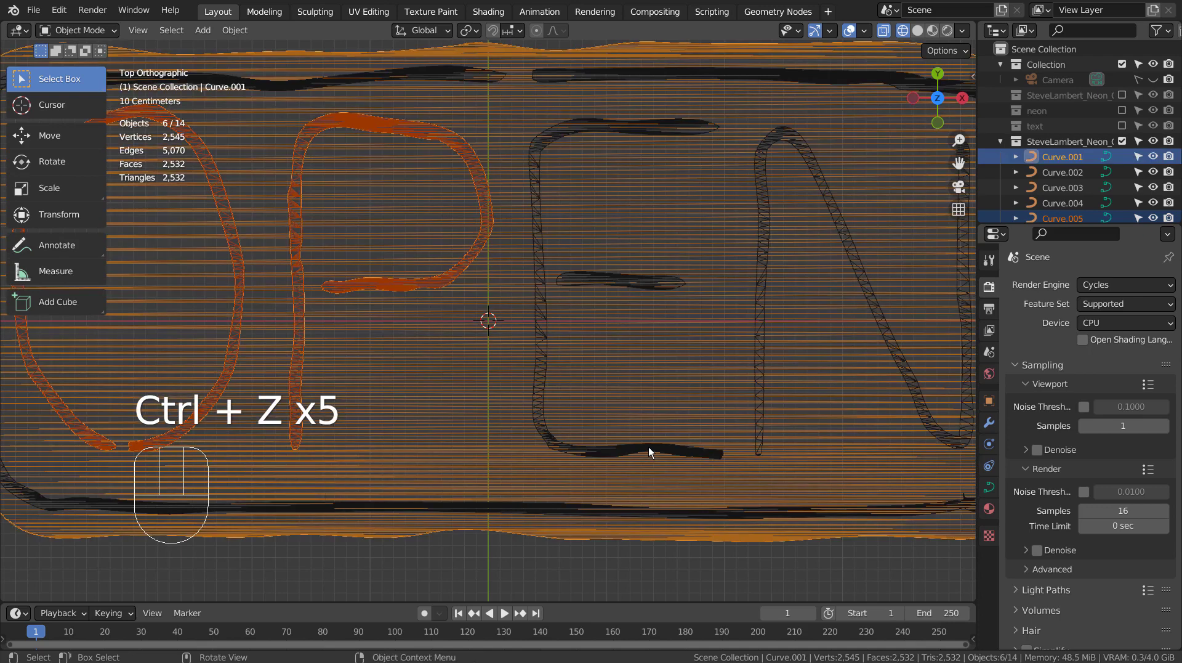
key(ctrl+z)
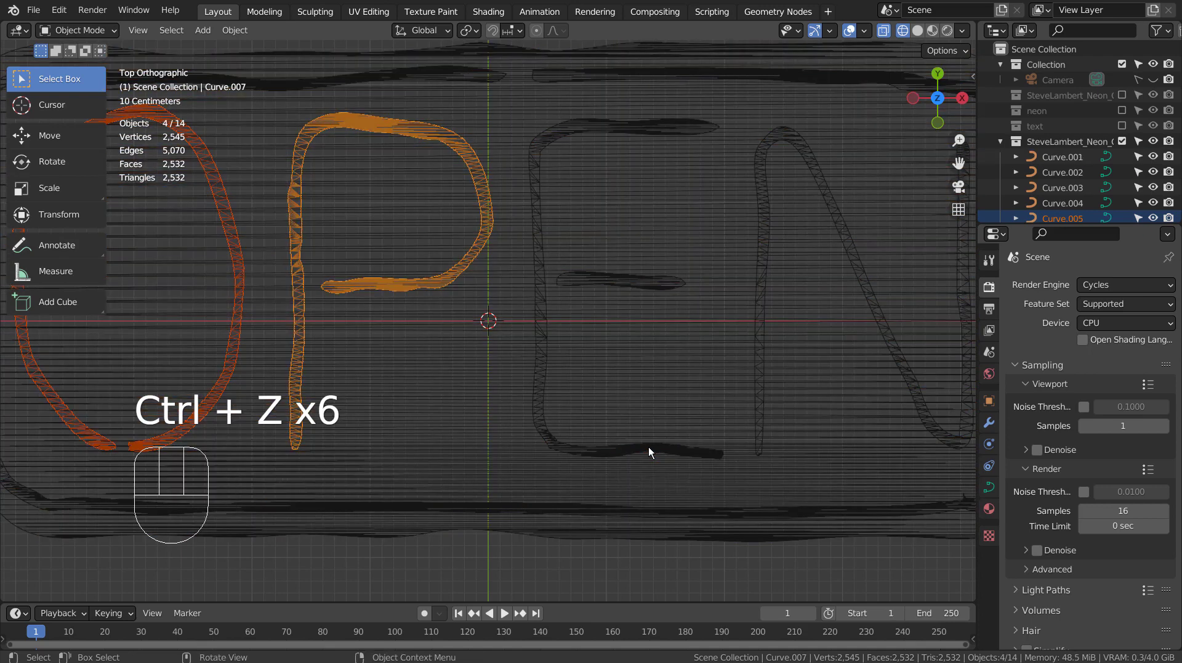
- Move the O and P curves into a new collection named letters
key(m)
click(648, 447)
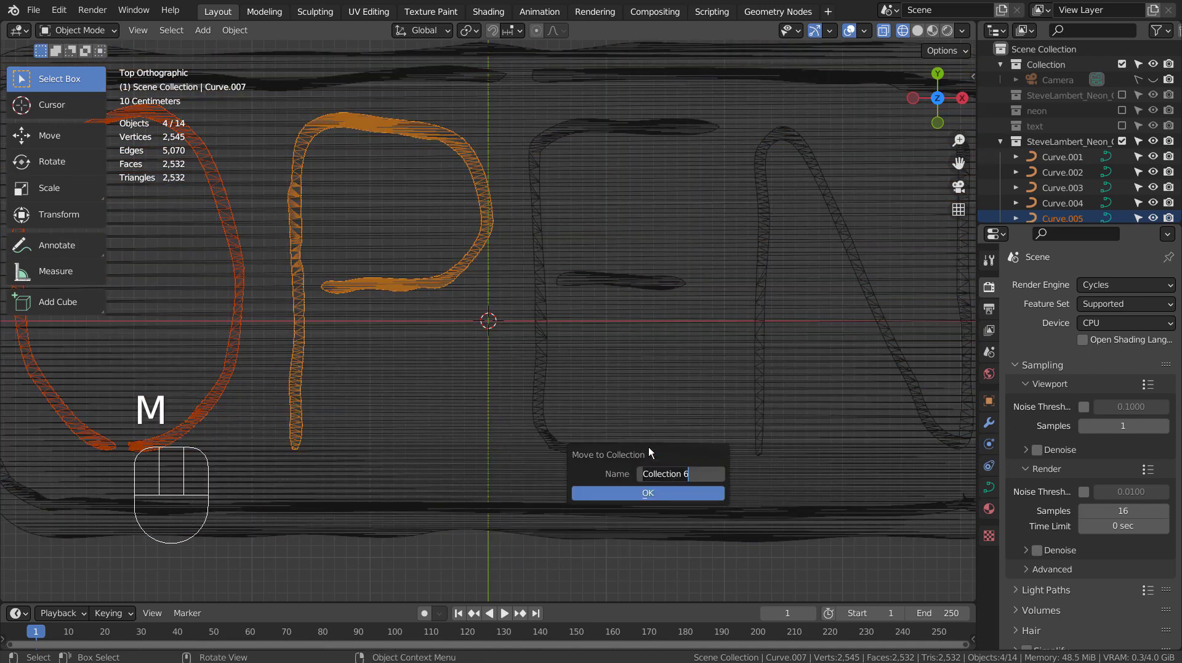
text(letters)
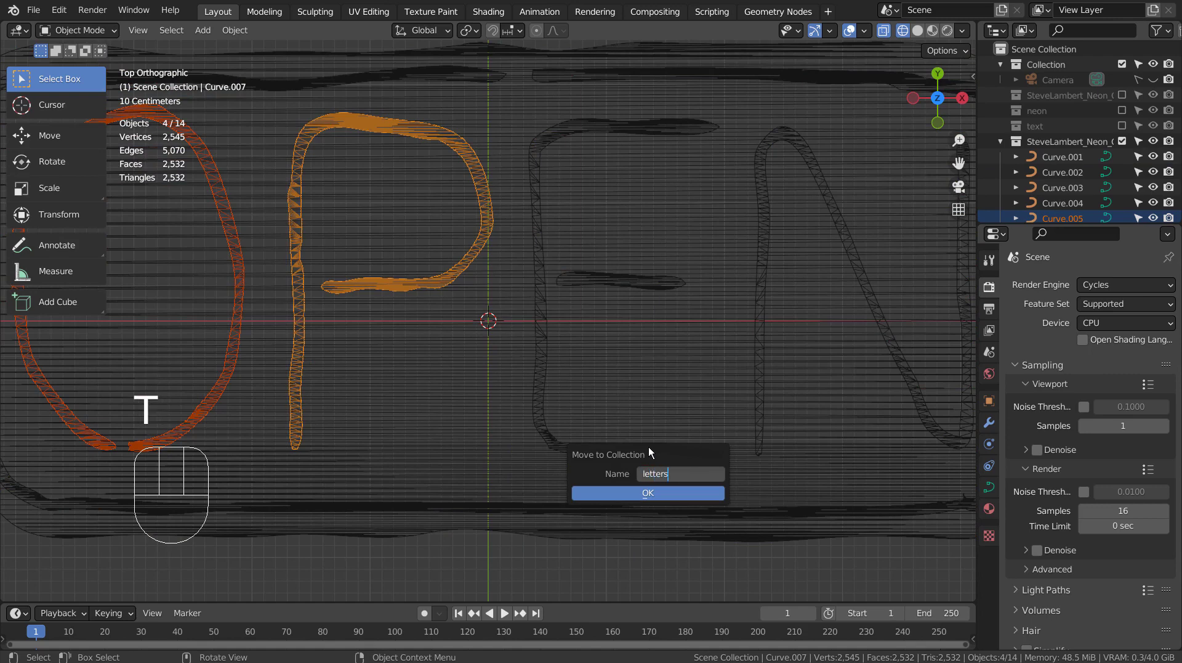
key(Return)
click(660, 493)
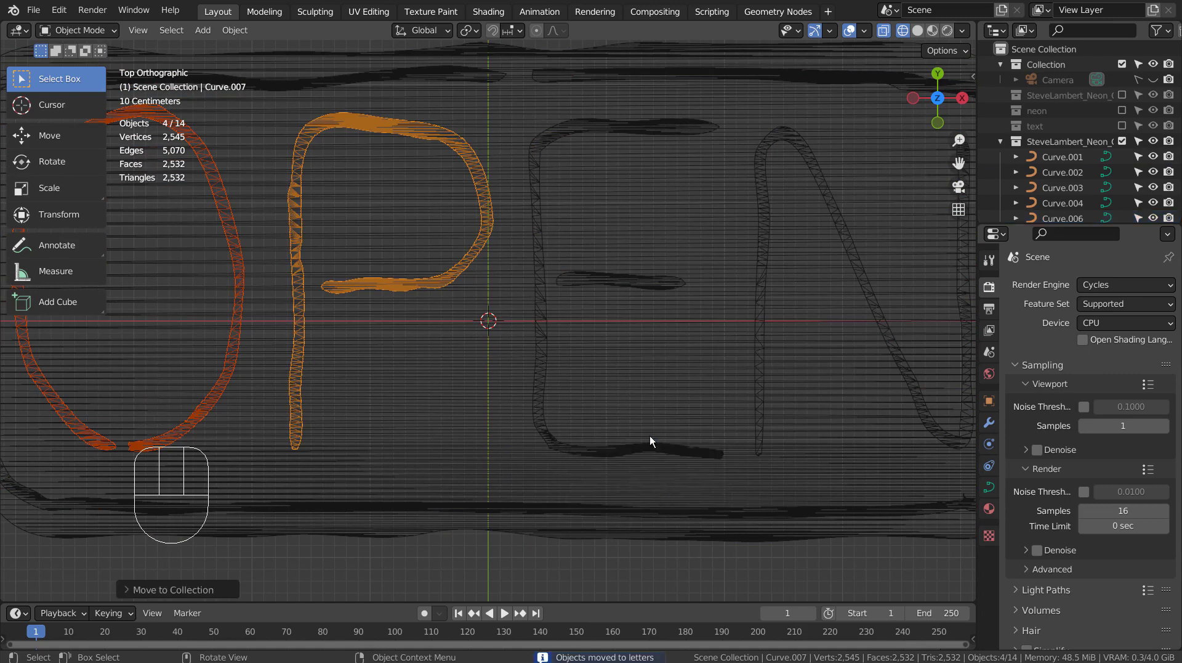
- Move the E's stroke and middle bar curves into the letters collection
click(626, 458)
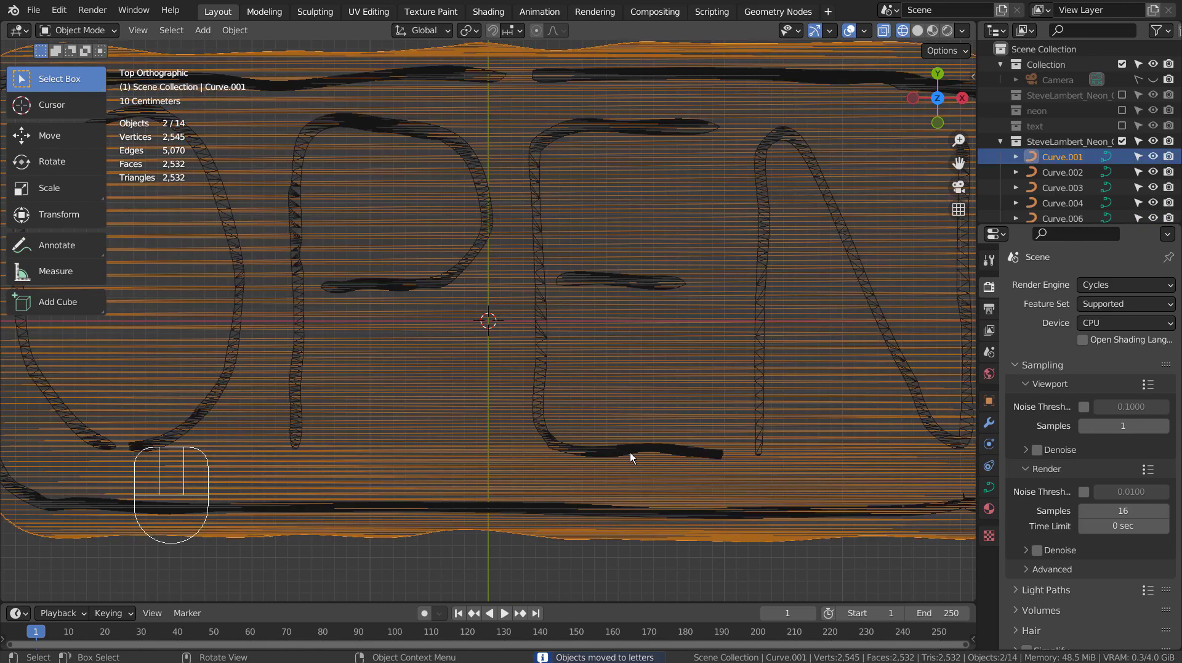
click(630, 452)
shift+click(630, 282)
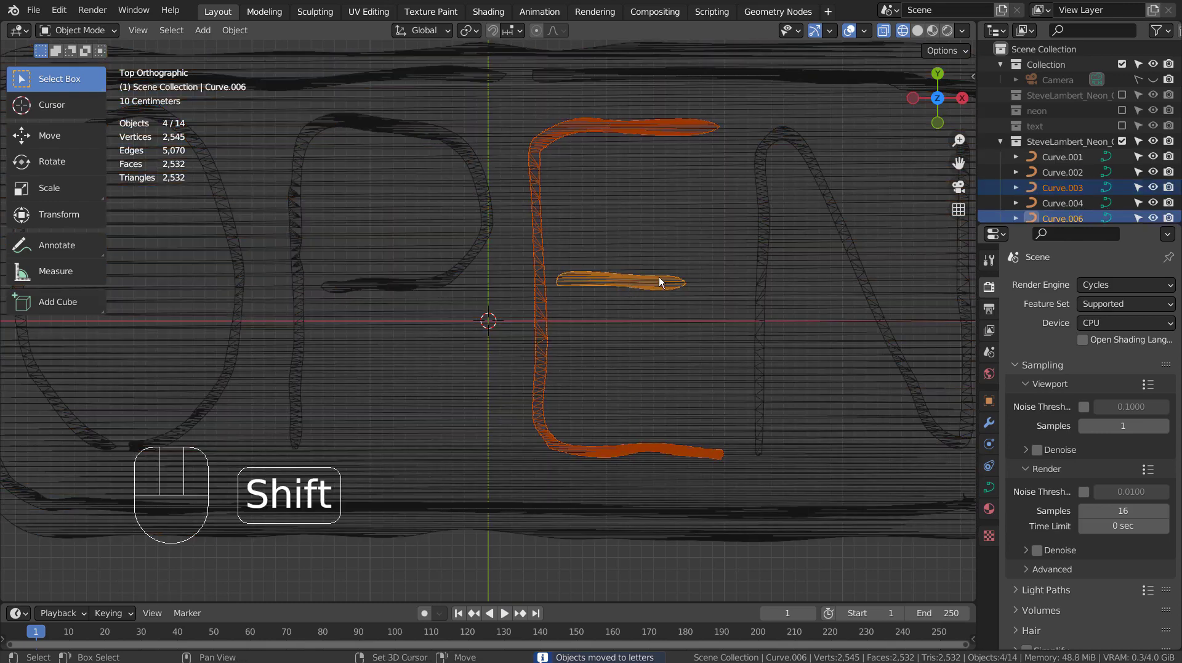
shift+click(764, 264)
key(ctrl+z)
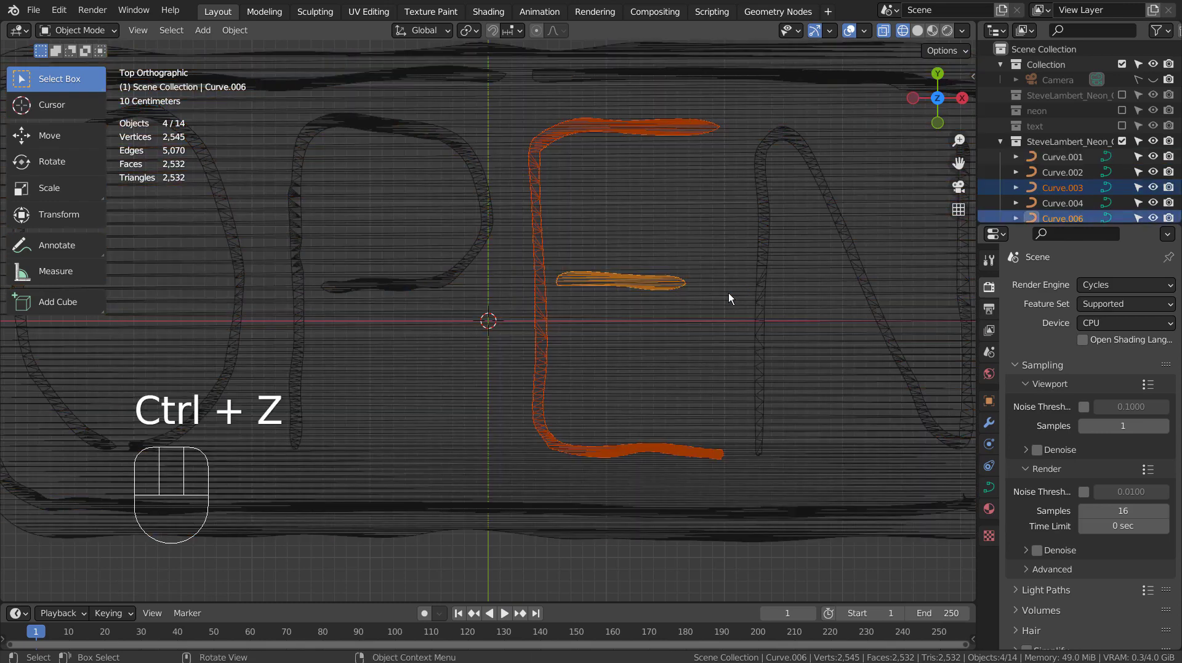
key(m)
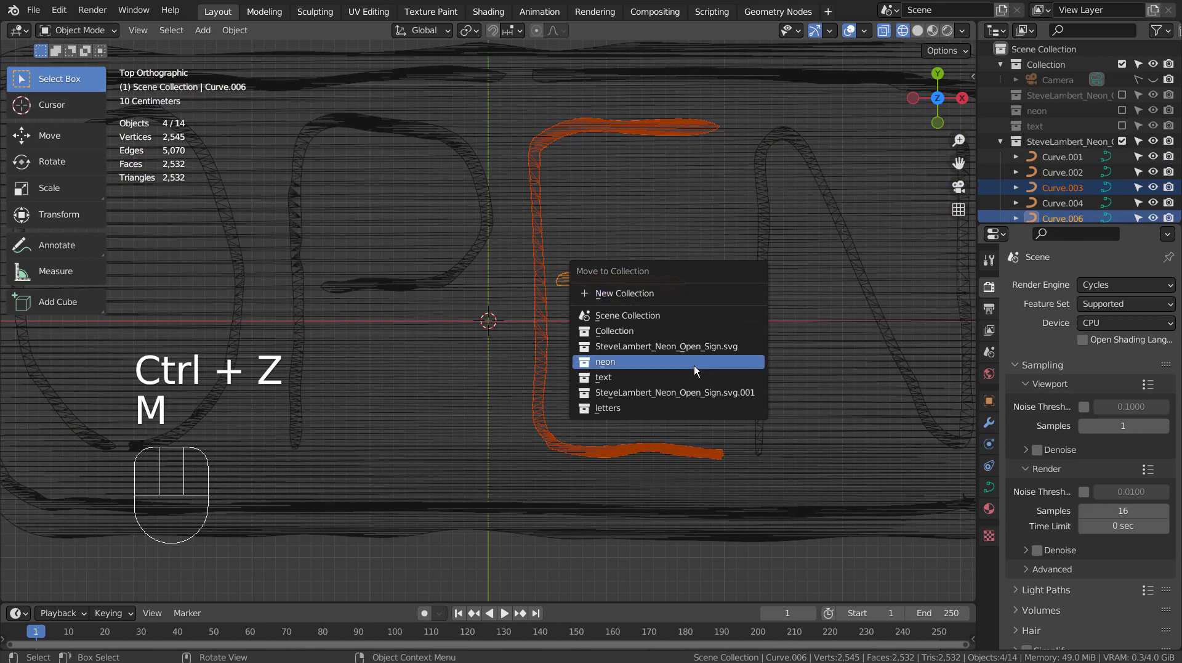
click(689, 405)
- Move the N curve into letters and exclude the letters collection from the scene
click(760, 254)
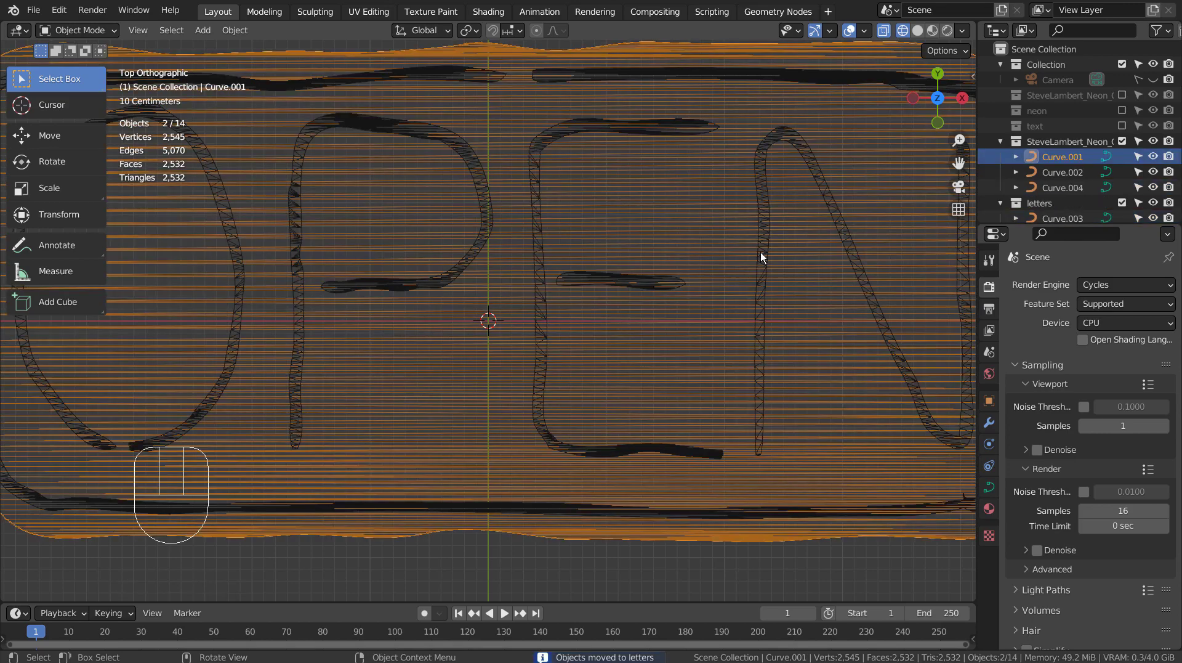
click(760, 253)
key(m)
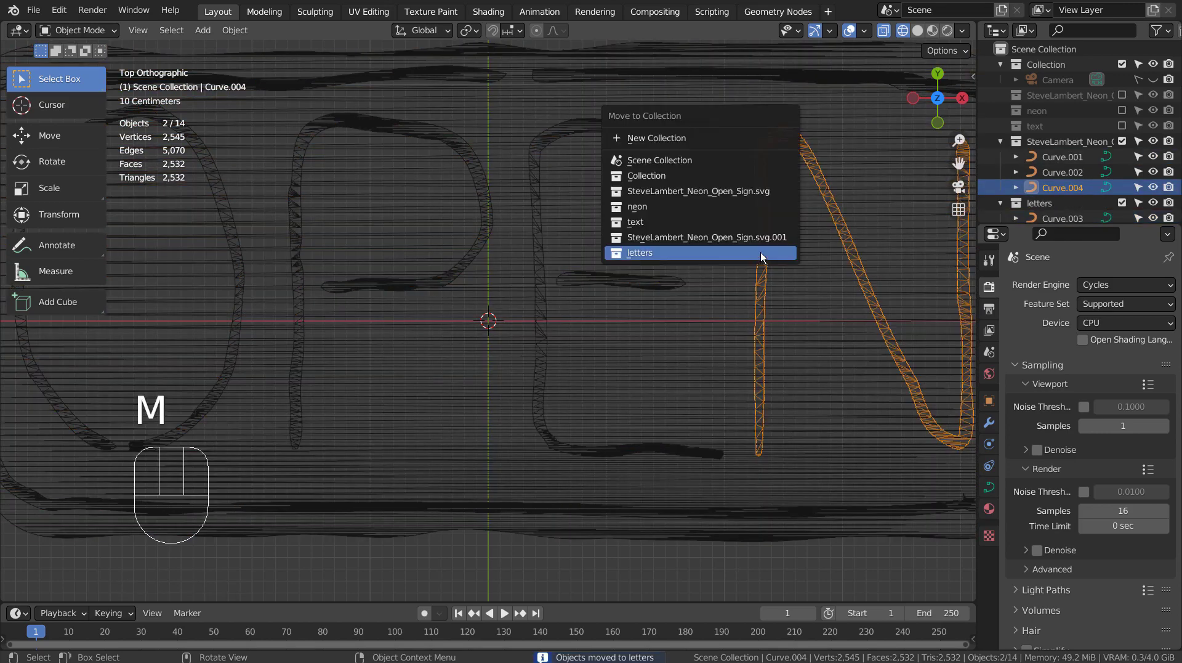
click(760, 253)
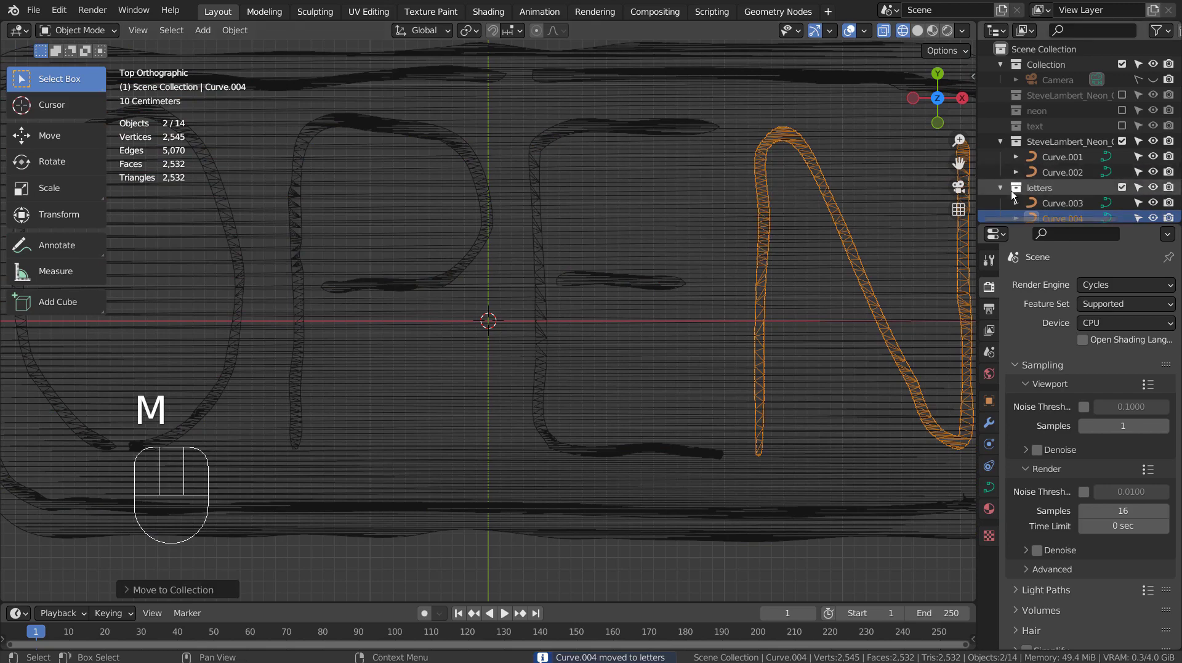
click(1124, 187)
scroll(833, 217, down, 4)
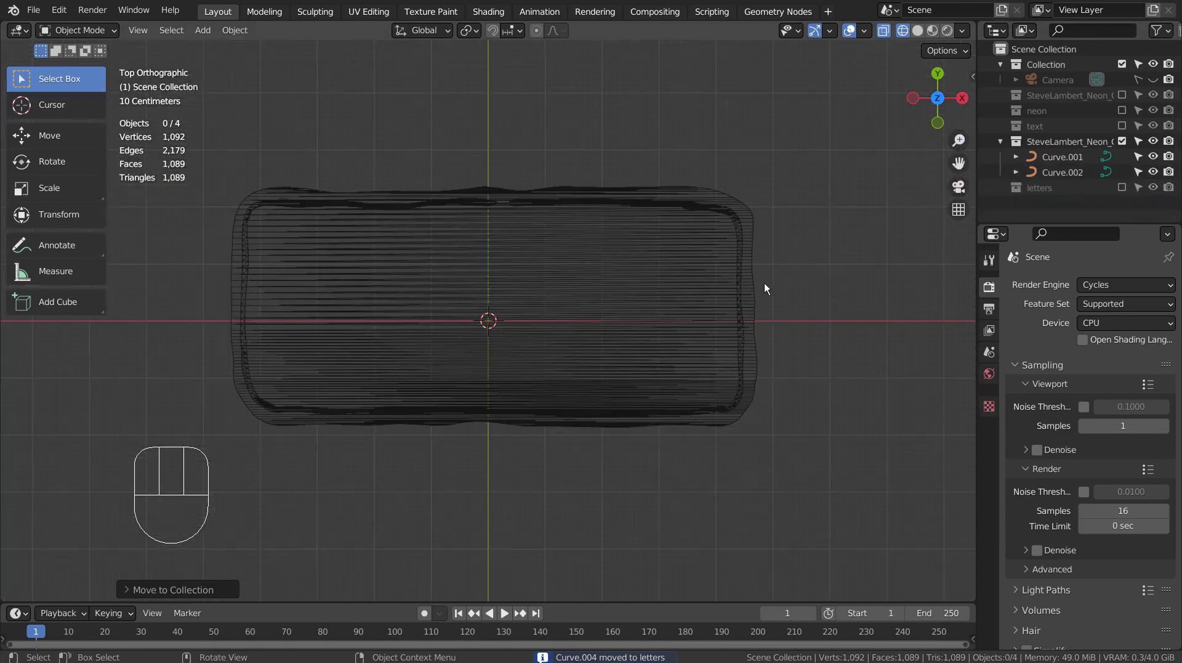
- Move the border curve Curve.002 into a new collection named outline
scroll(760, 259, up, 3)
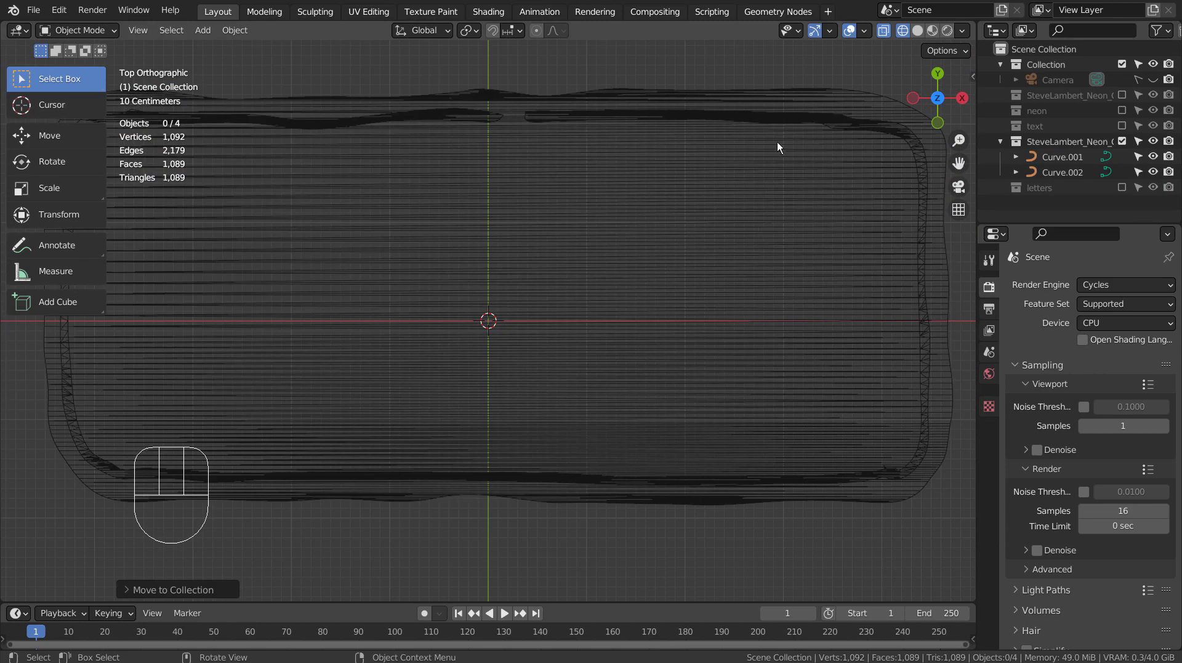
click(801, 118)
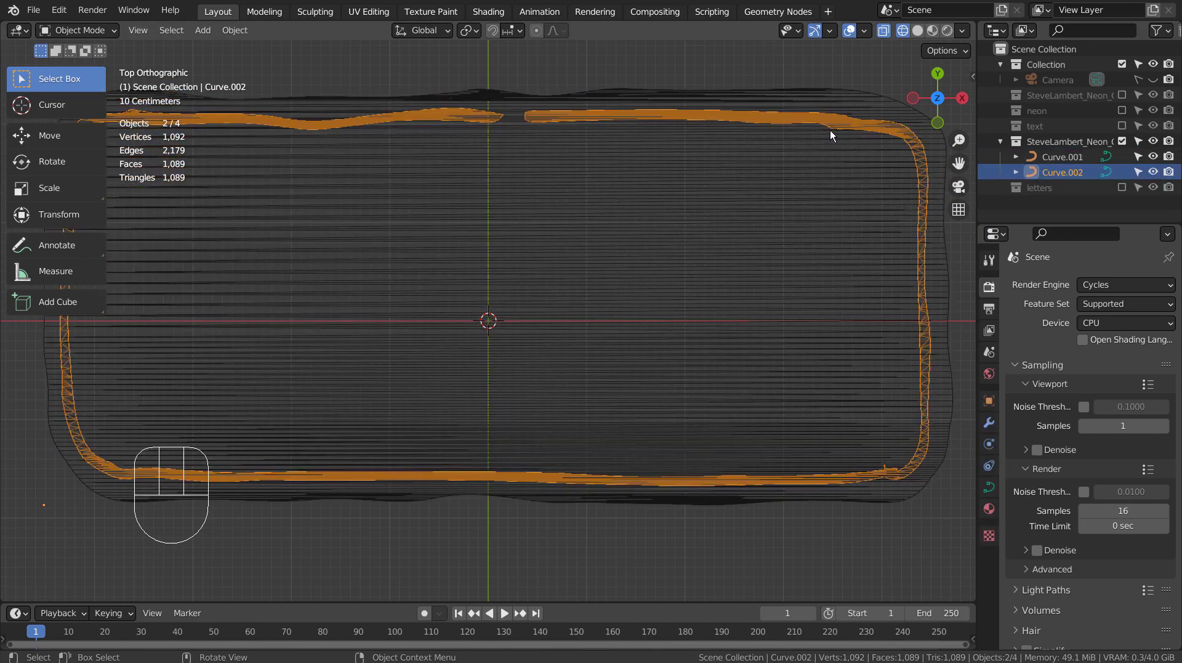
key(m)
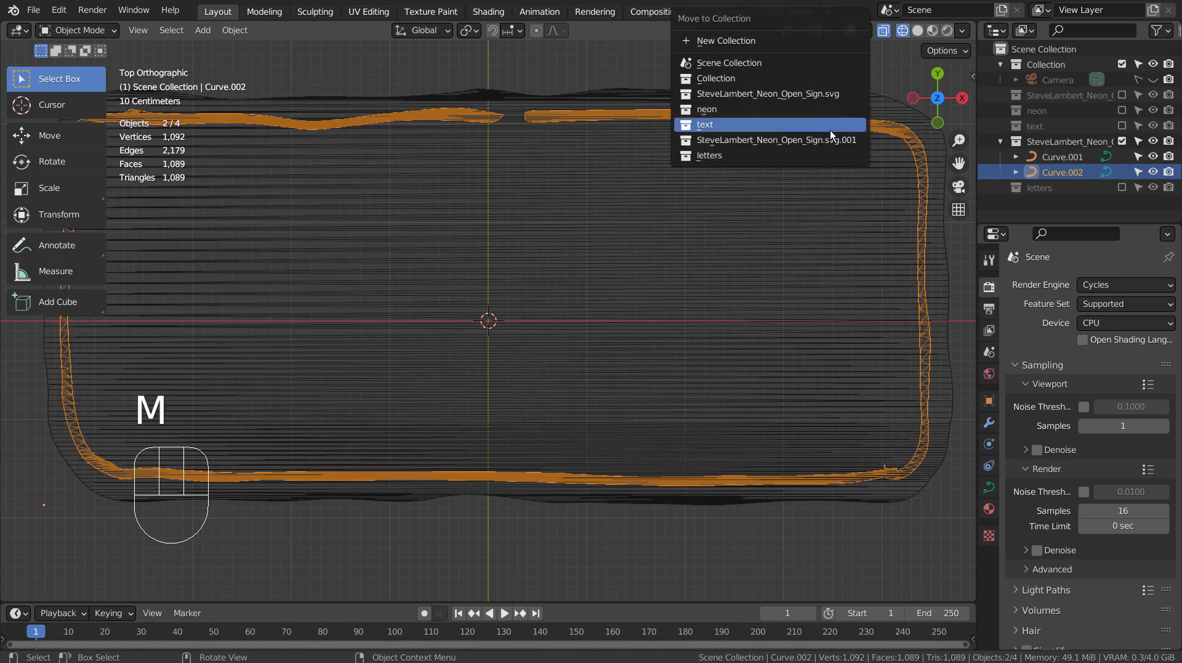
click(782, 35)
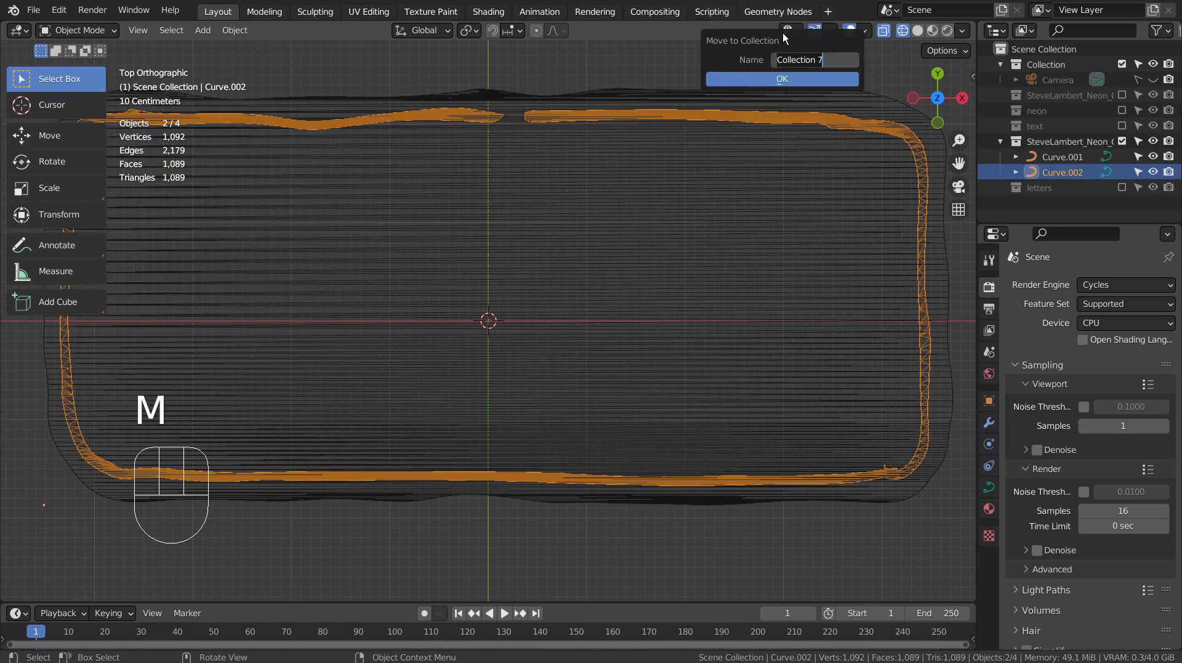
text(oute)
text(line)
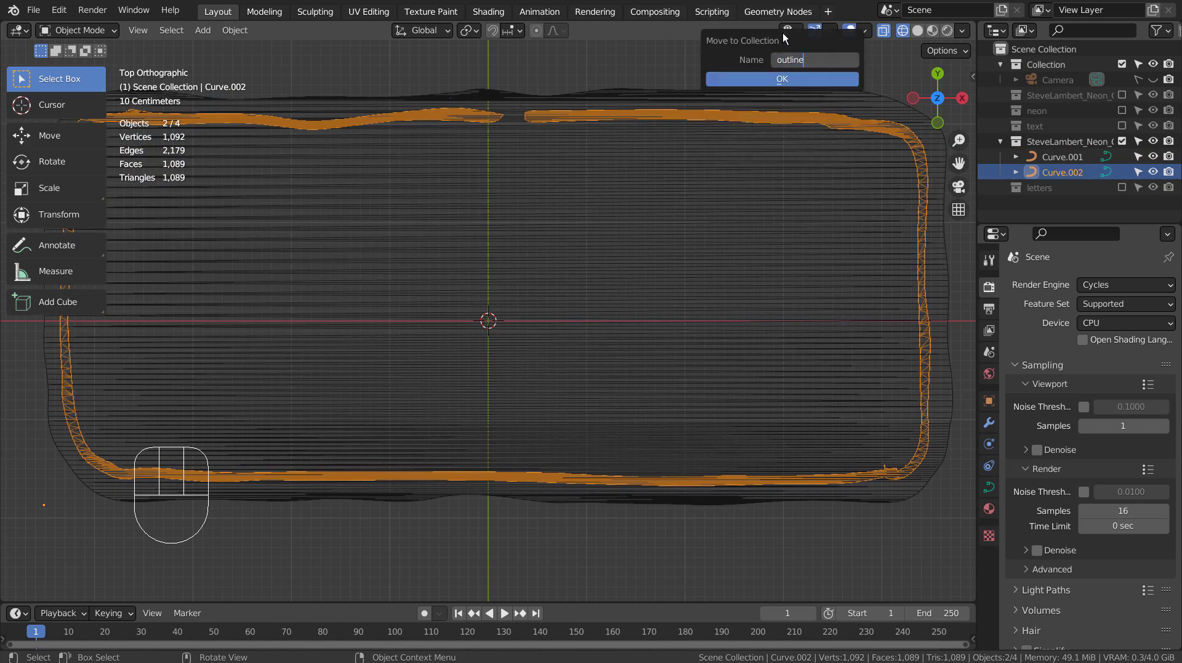
key(Return)
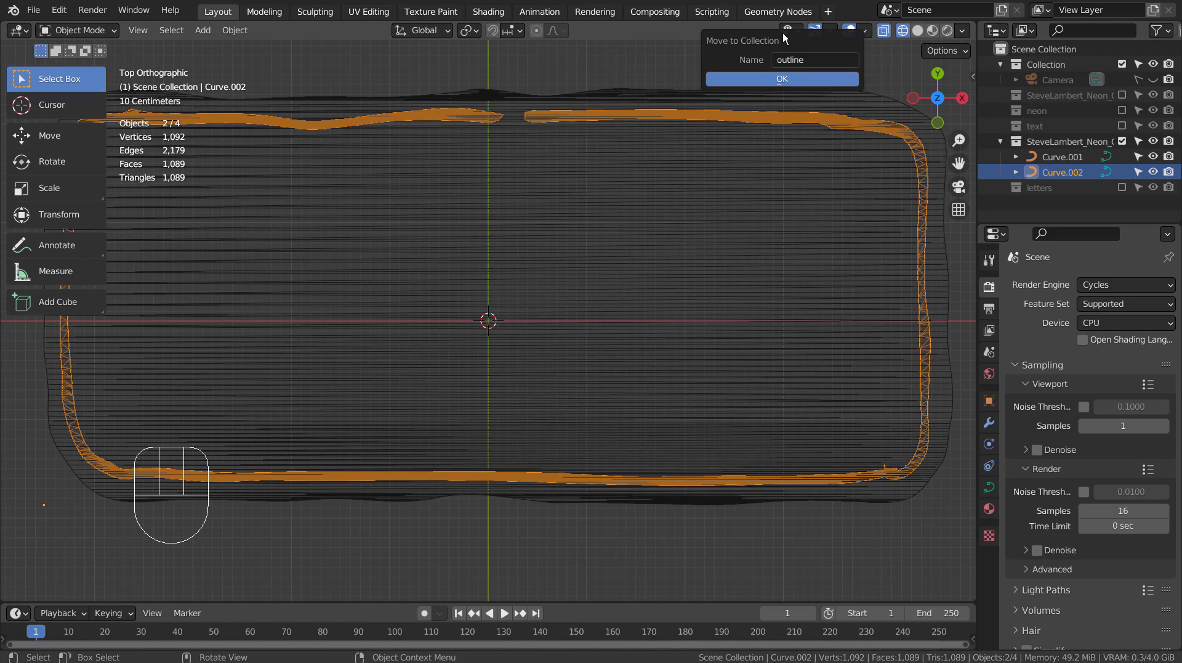
click(781, 77)
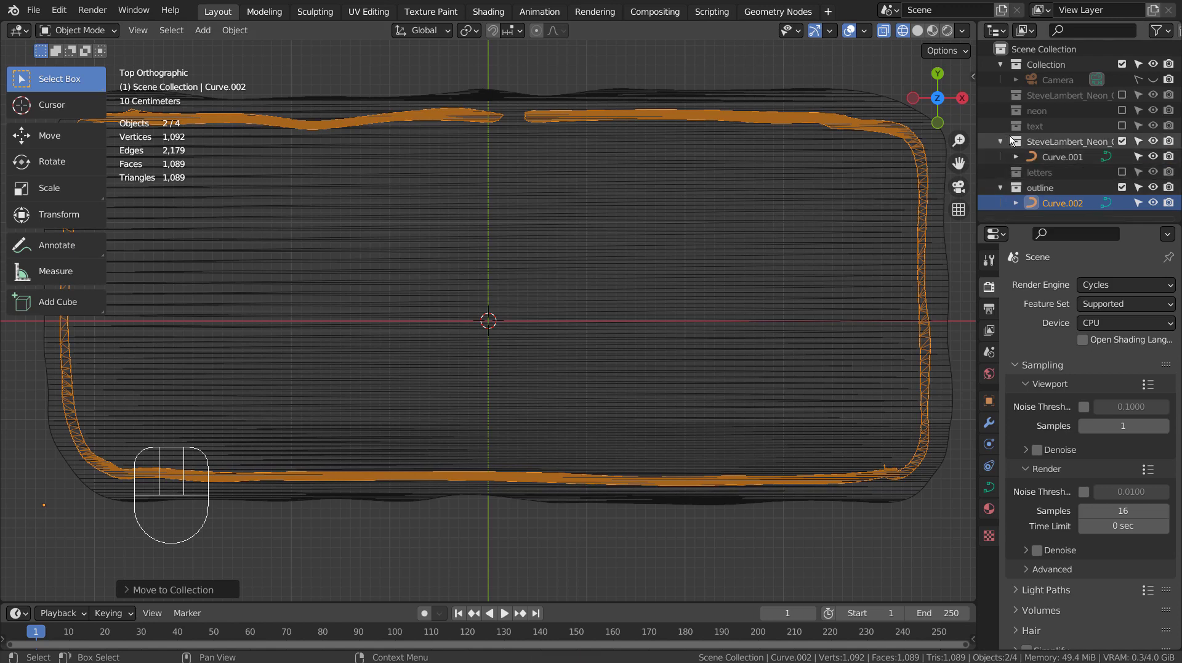
- Re-include the letters collection, select all its curves, and show their SVGMat.004 material settings
click(1078, 138)
click(1122, 171)
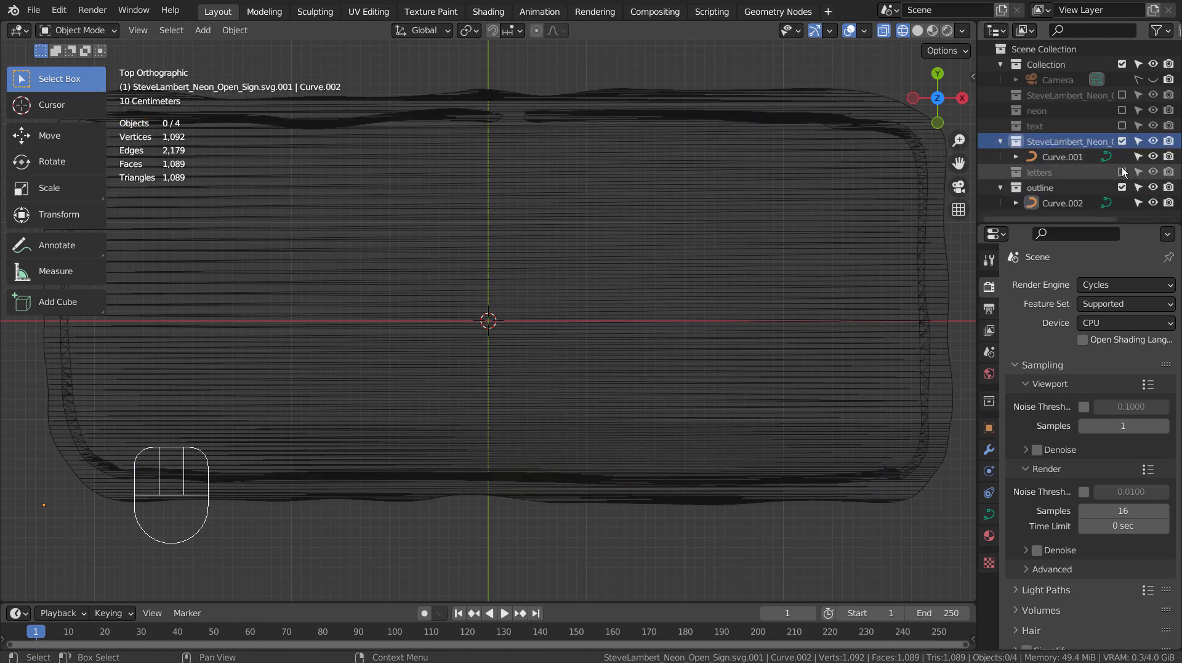
click(1018, 174)
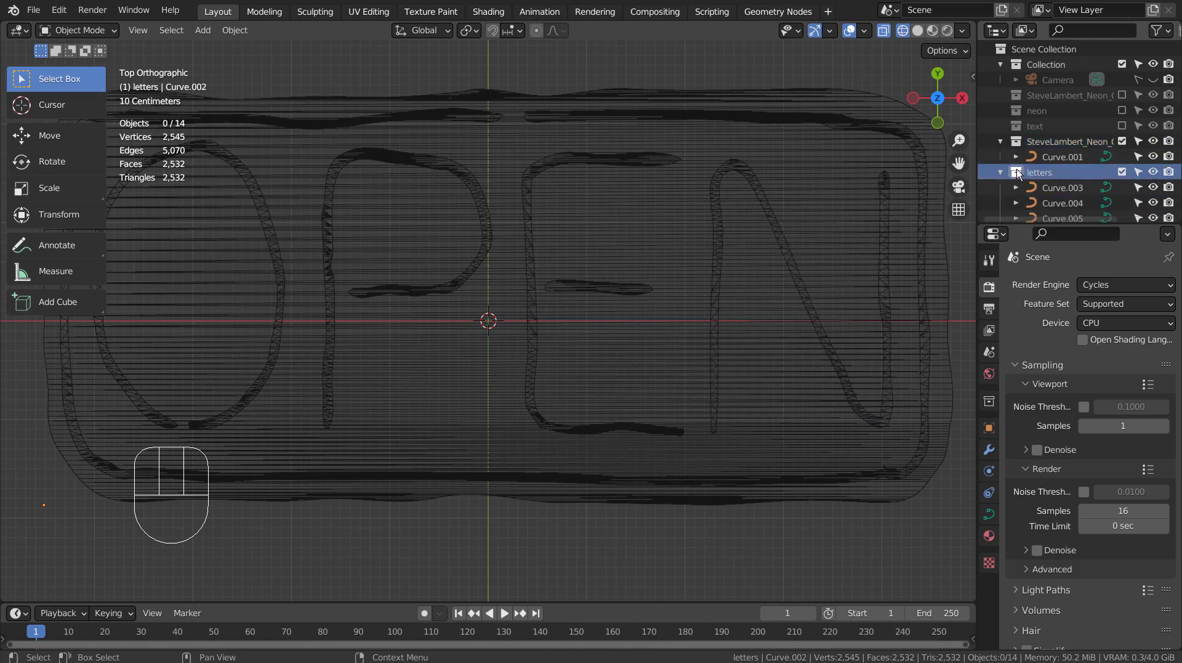
right_click(1018, 172)
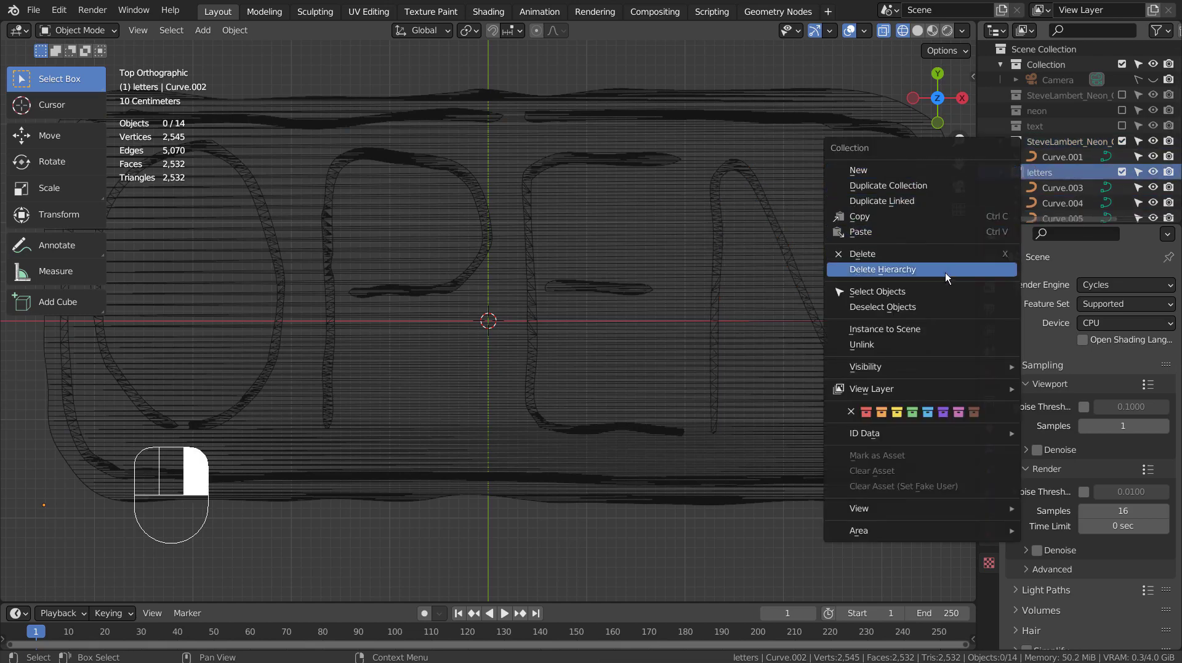
click(937, 291)
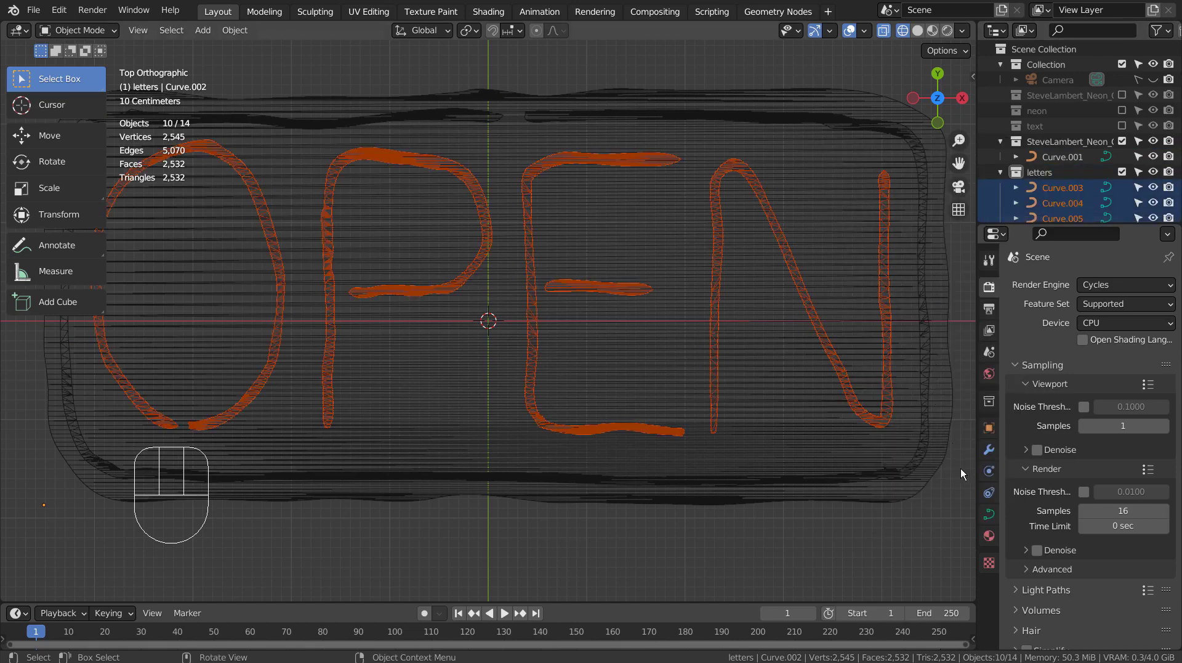
click(991, 534)
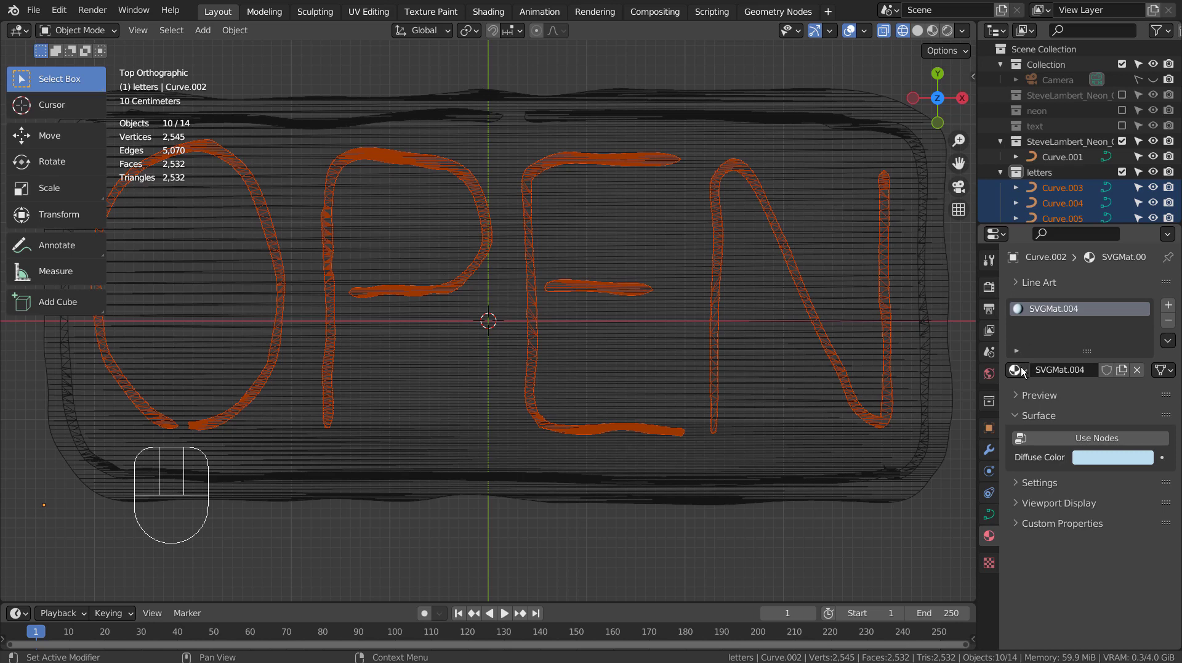
- Assign the pink emission SVGMat.002 to the letters and view the rendered glow in perspective
click(1017, 369)
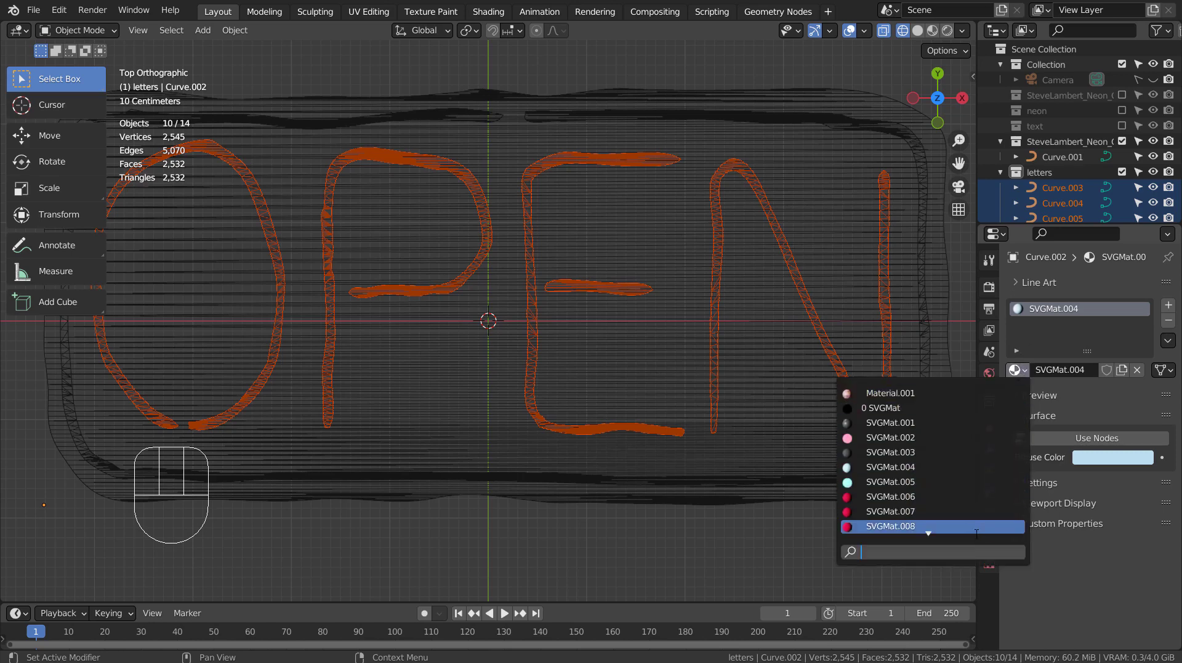
click(976, 438)
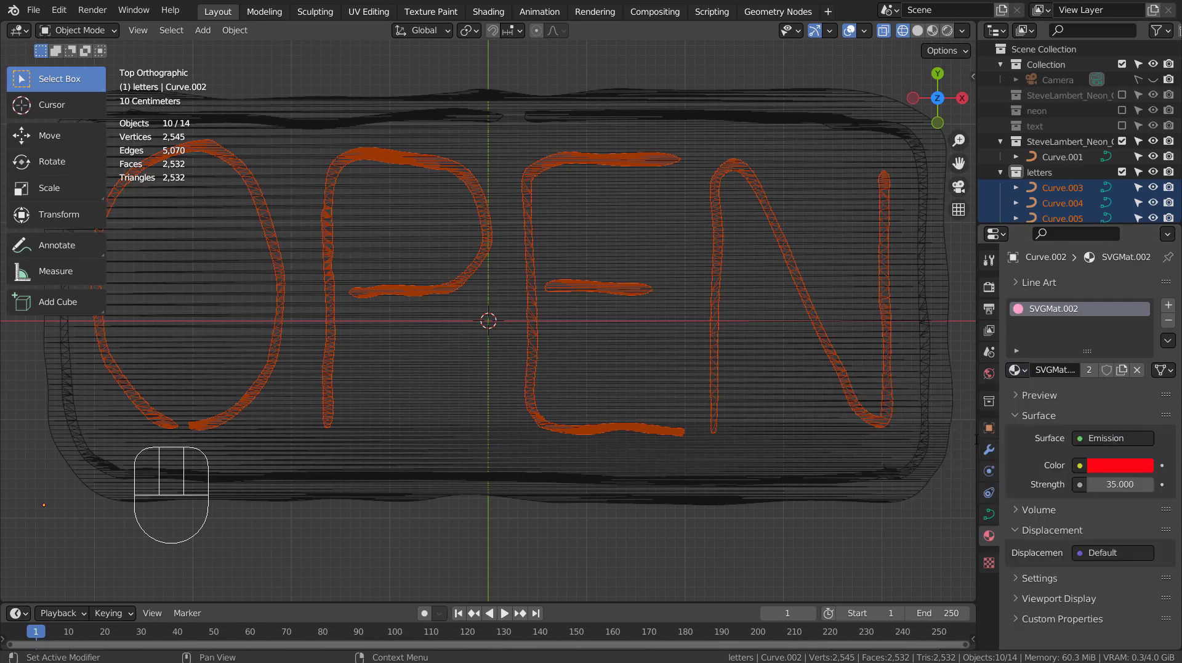
click(952, 31)
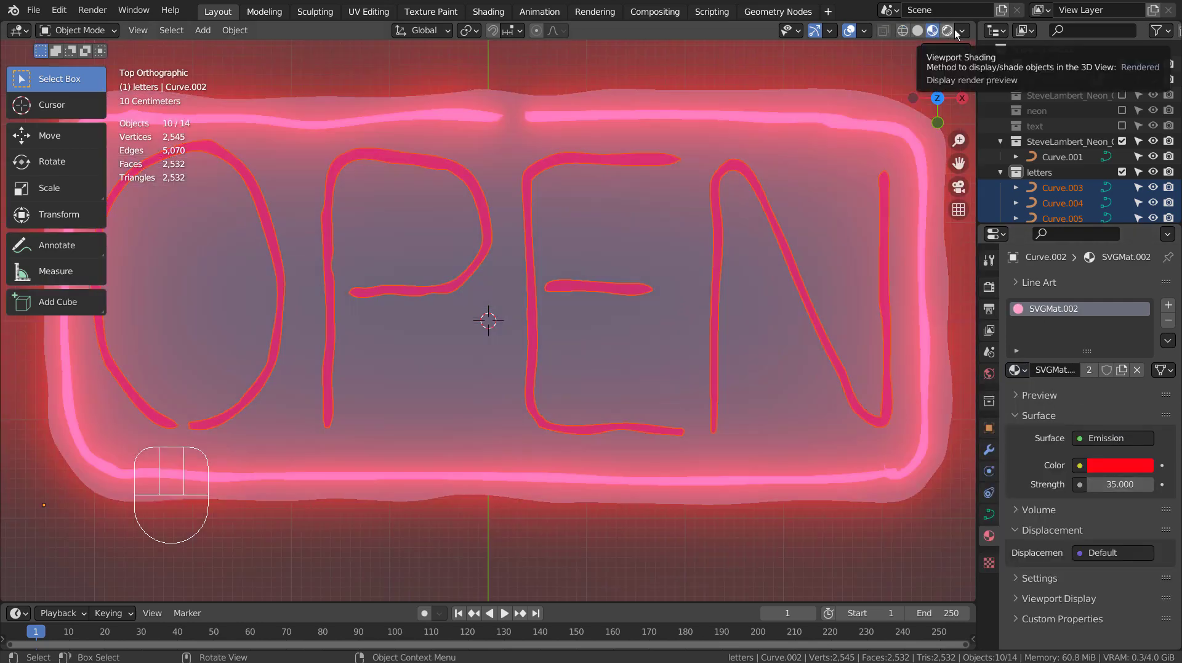
click(903, 31)
click(947, 31)
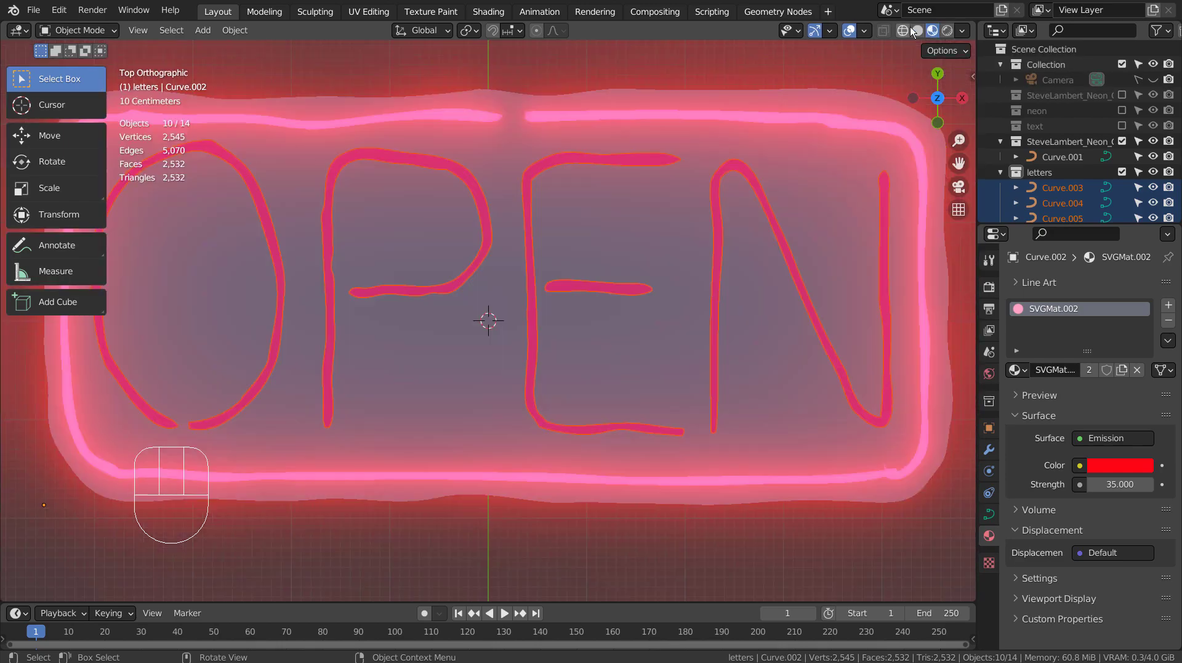
middle_drag(692, 315, 855, 218)
scroll(1087, 189, down, 5)
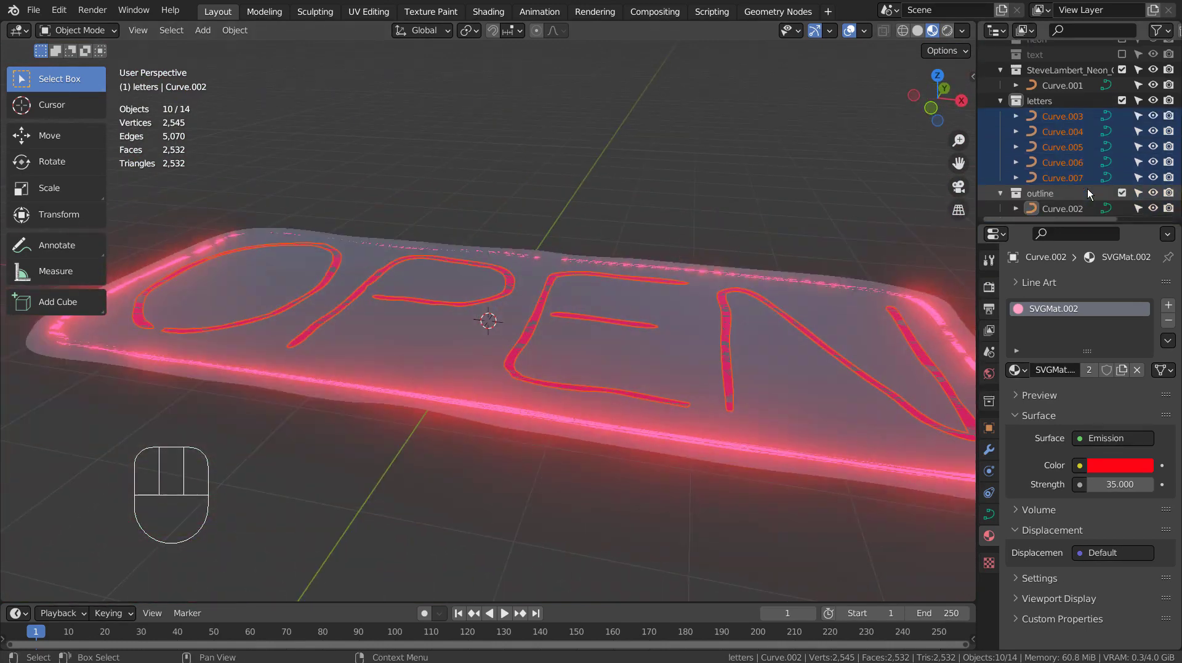
- Make Curve.002's material single-user and switch it to the blue SVGMat.005
click(1059, 209)
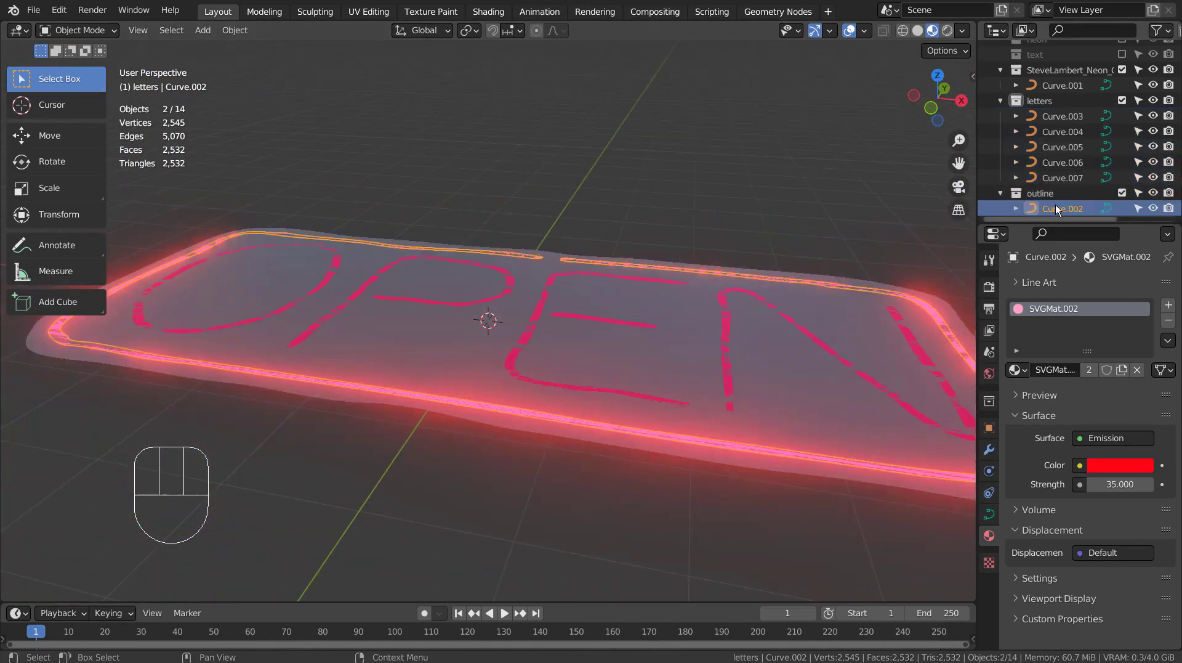
click(1090, 369)
click(1016, 369)
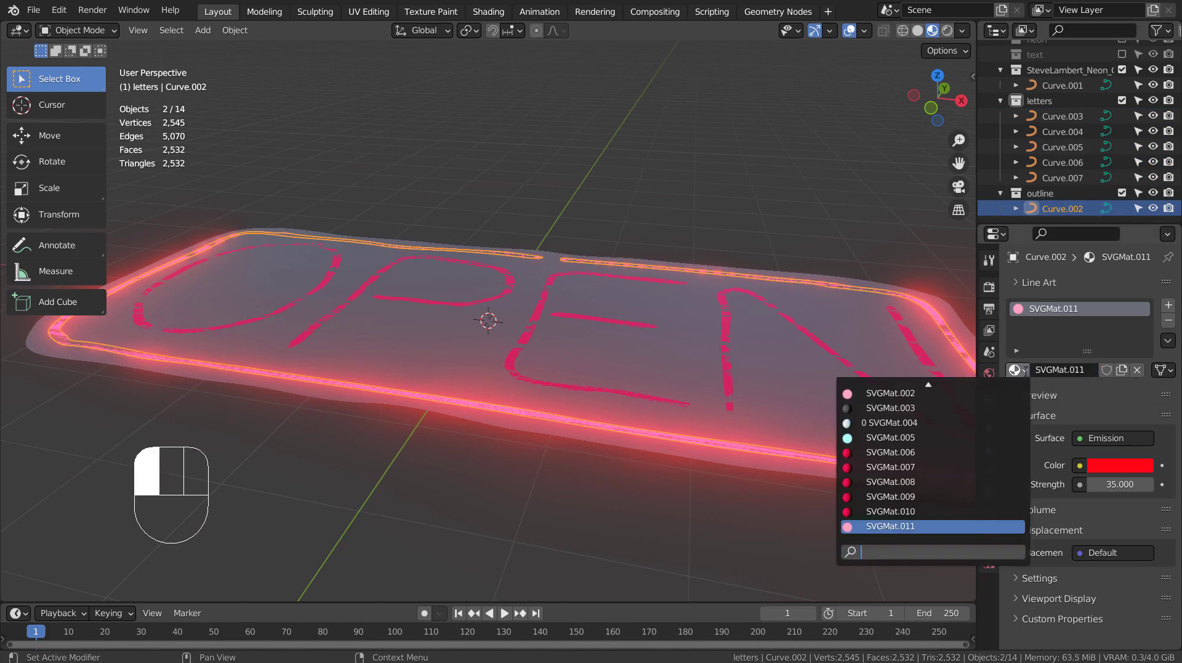
click(958, 433)
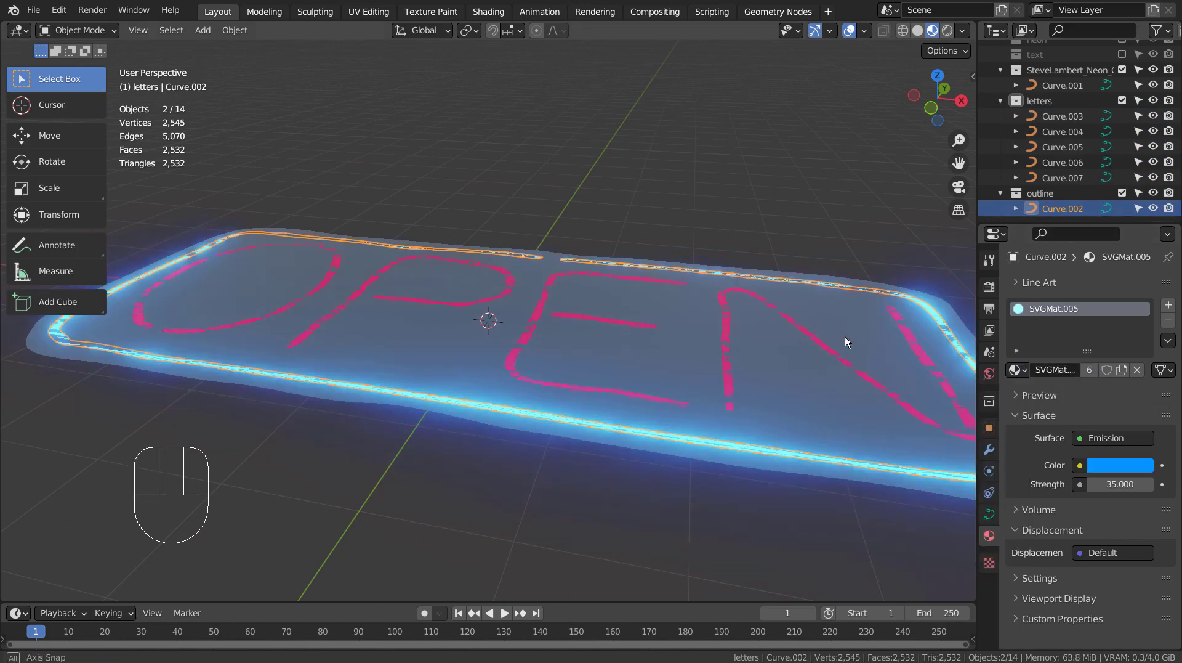
middle_drag(845, 337, 899, 385)
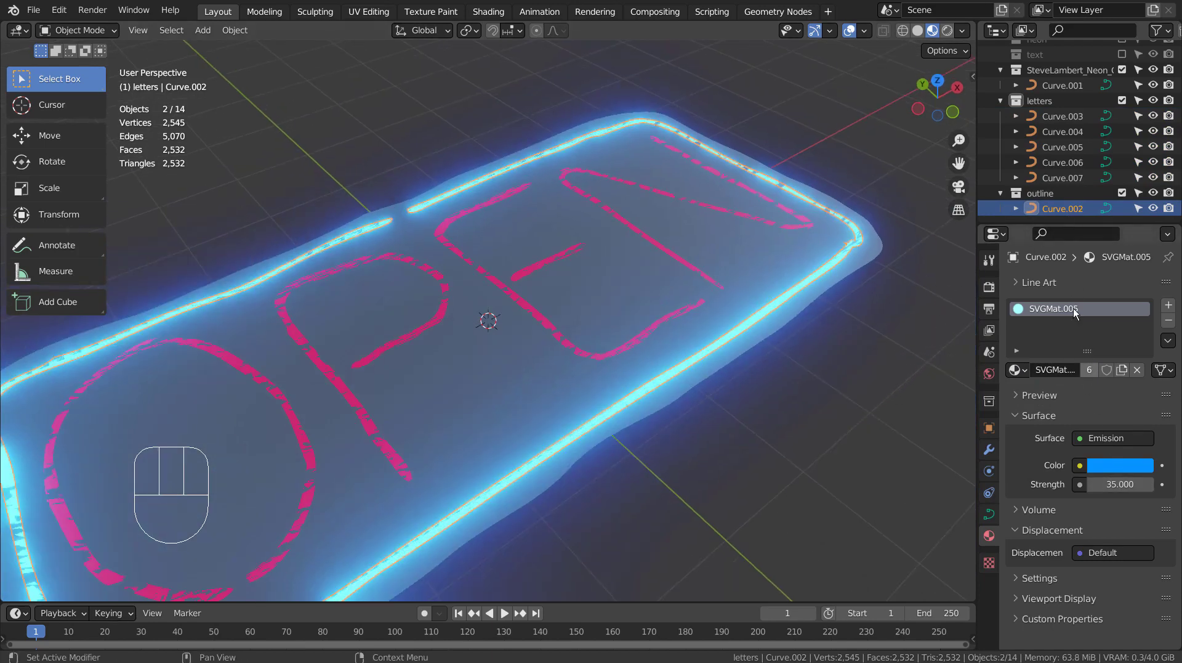
- Set Geometry Extrude to 0.001 m on the O and P letter curves
click(249, 367)
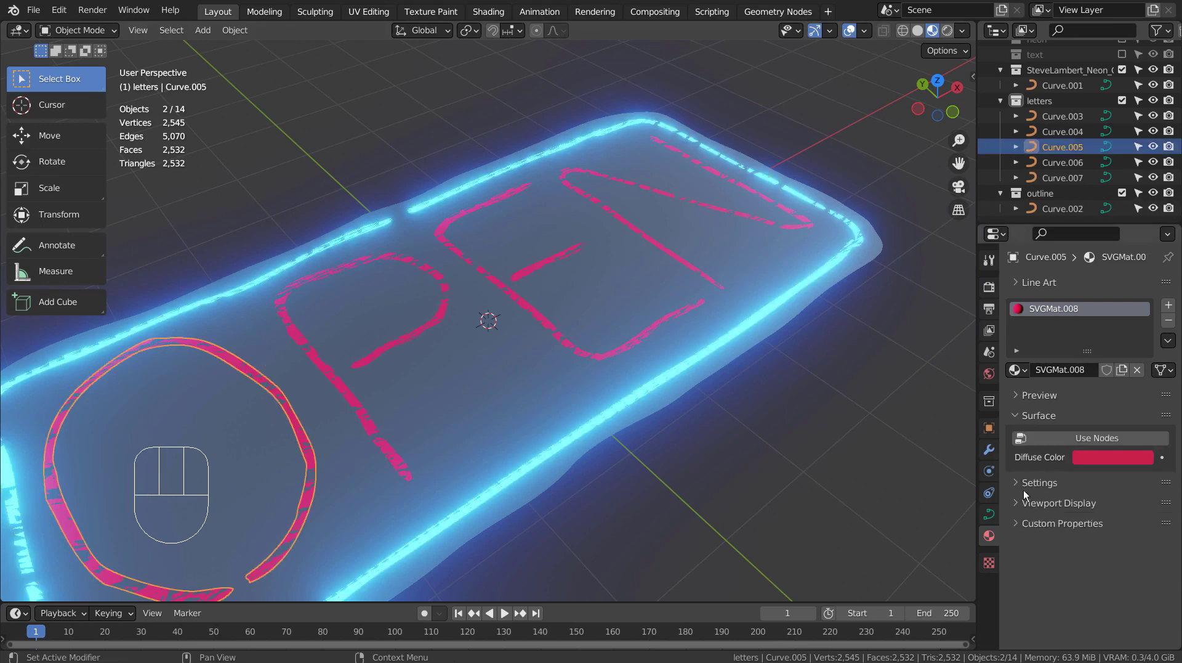
click(989, 514)
scroll(1028, 503, down, 6)
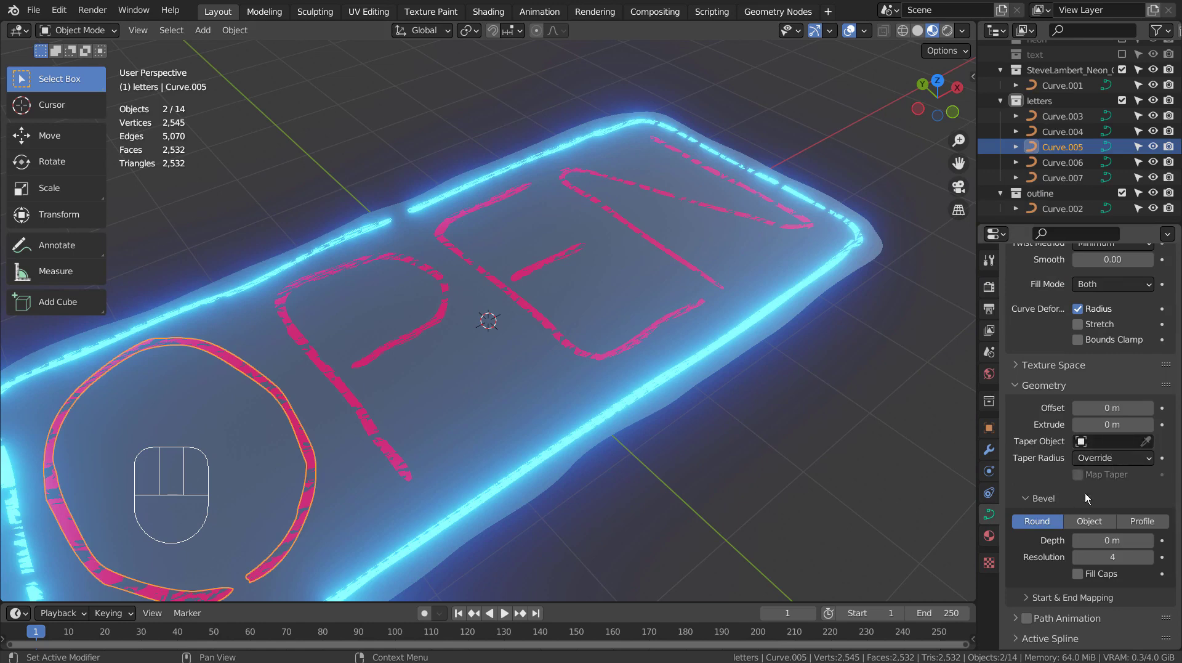
click(1108, 424)
text(.001)
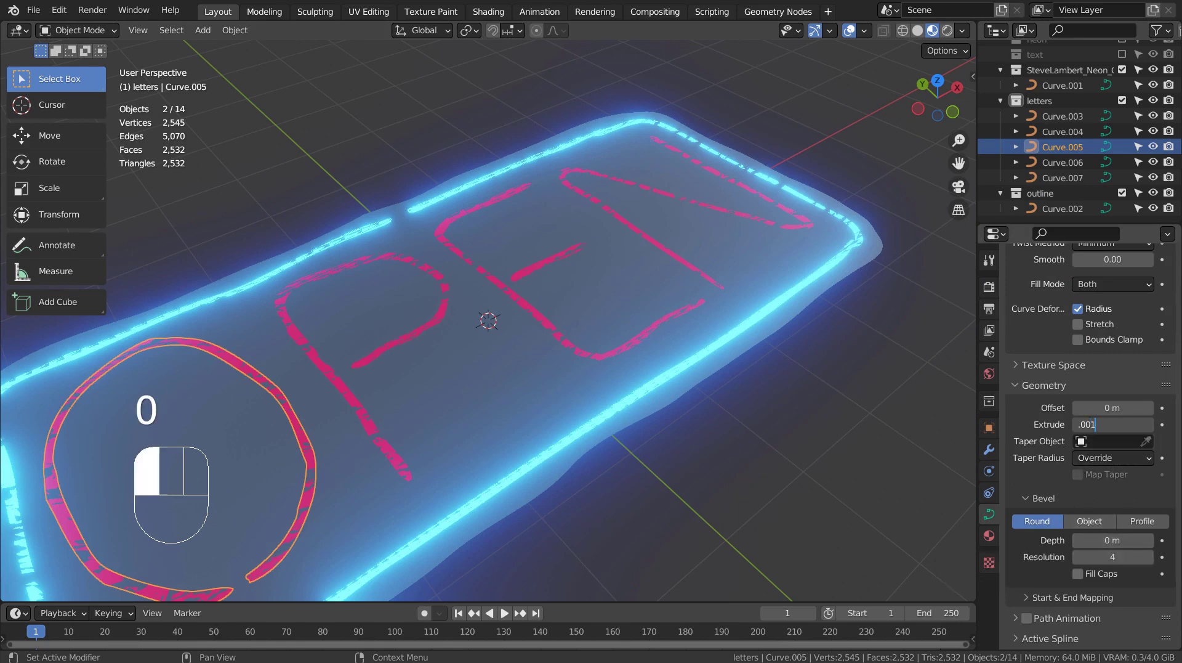
key(Return)
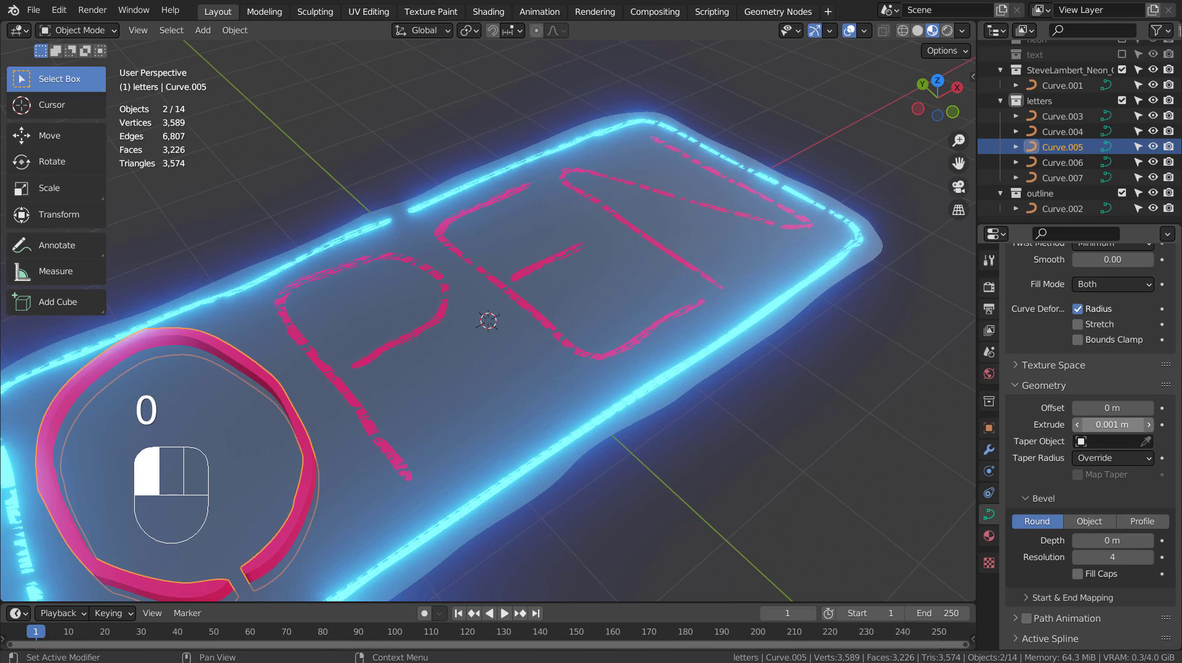
click(446, 293)
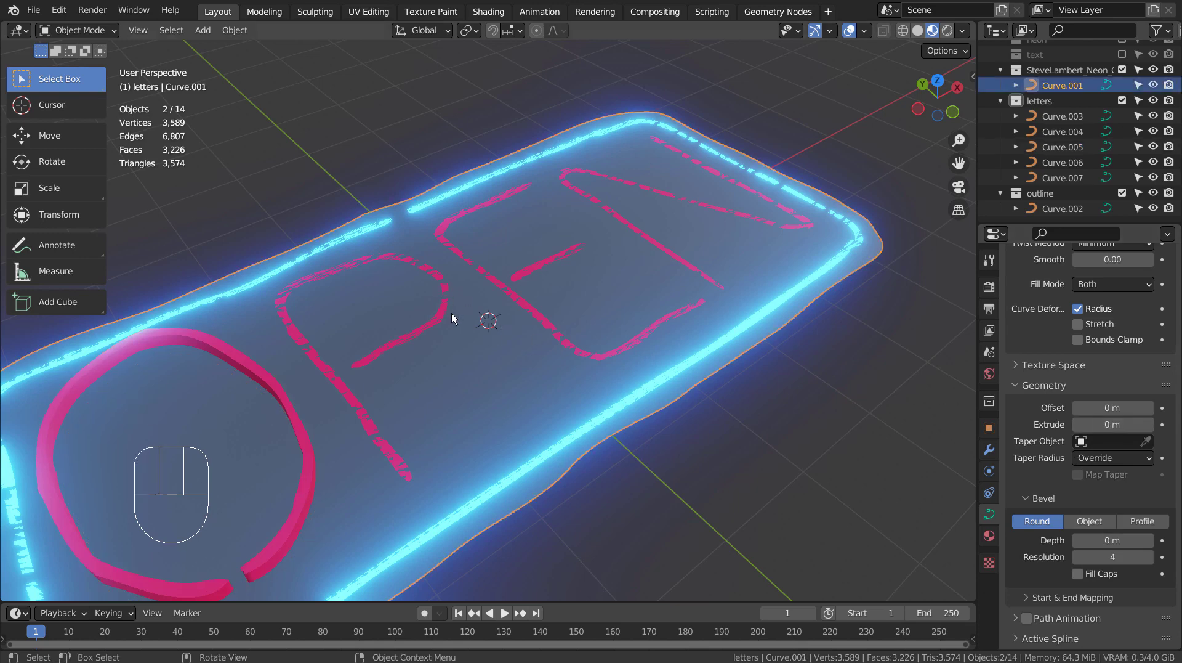
click(442, 307)
click(1113, 424)
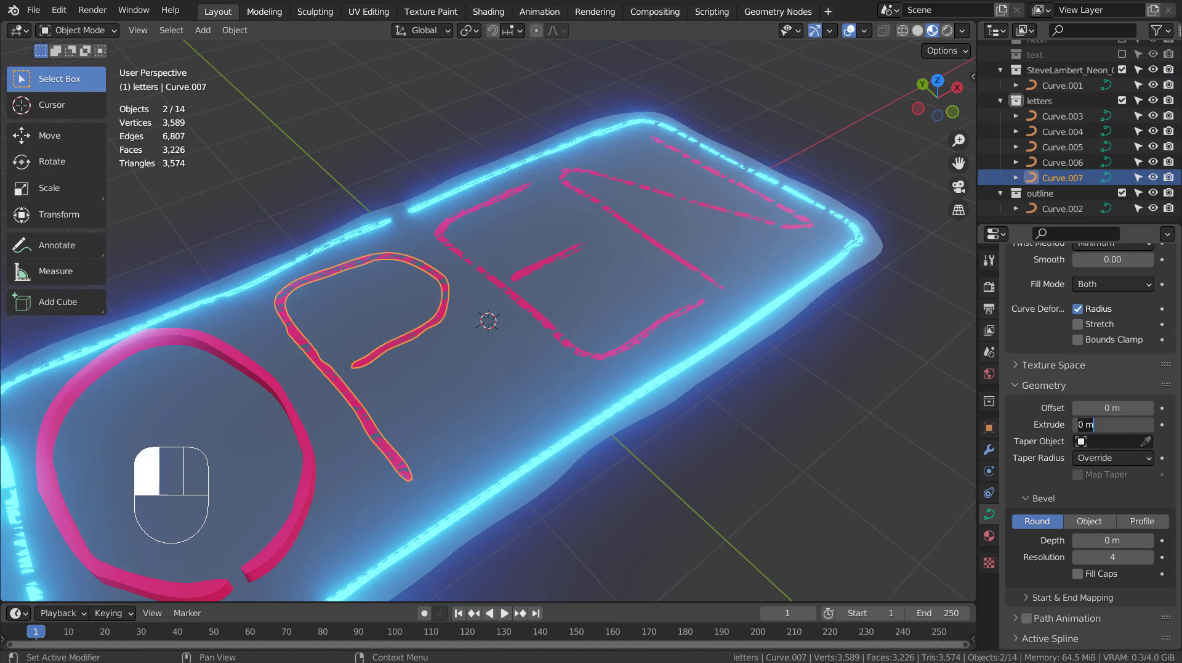
text(.001)
key(Return)
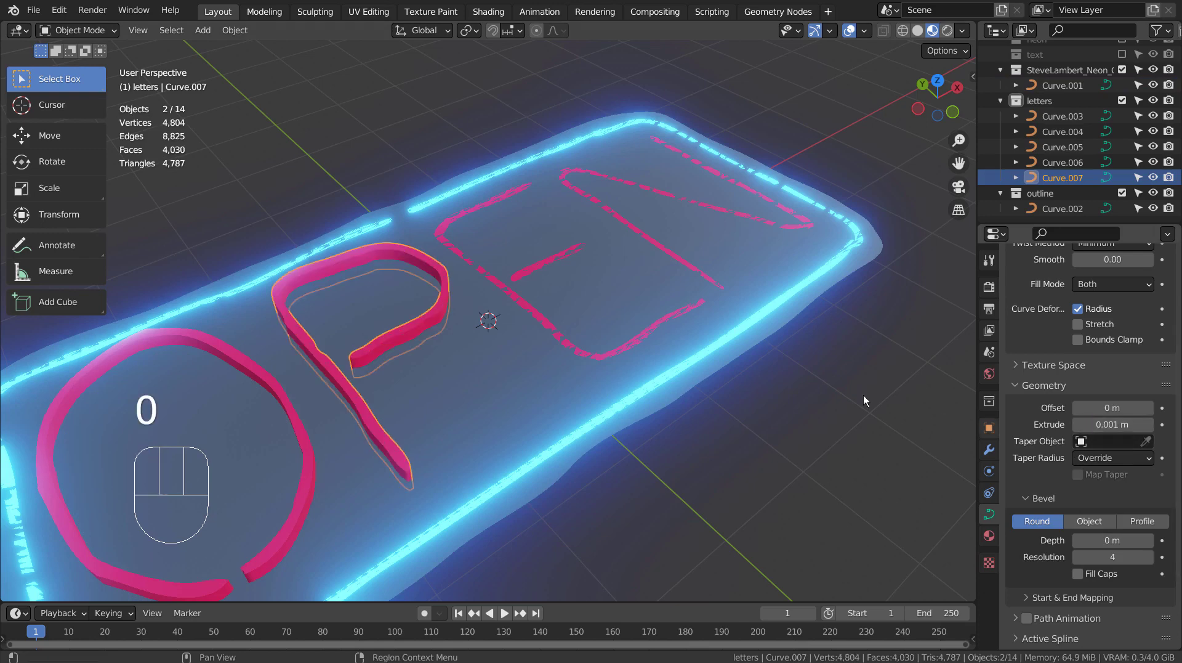
- Set Extrude to 0.001 m on the E's middle bar, the E stroke and the N
click(523, 273)
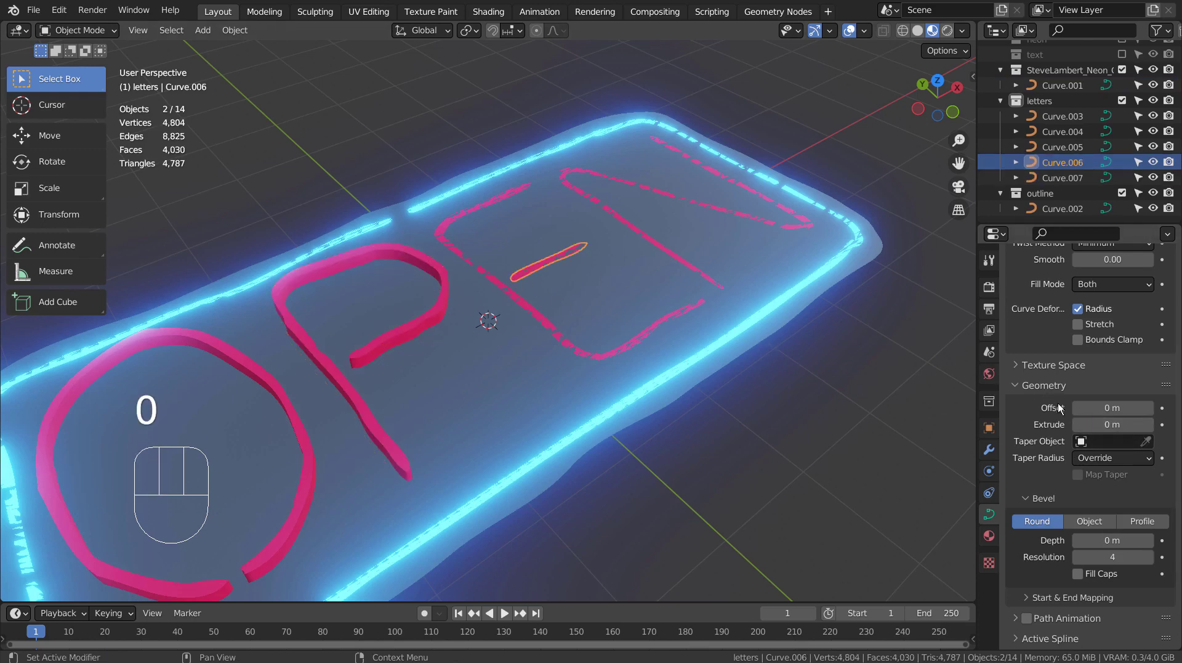
click(1112, 424)
text(.001)
key(Return)
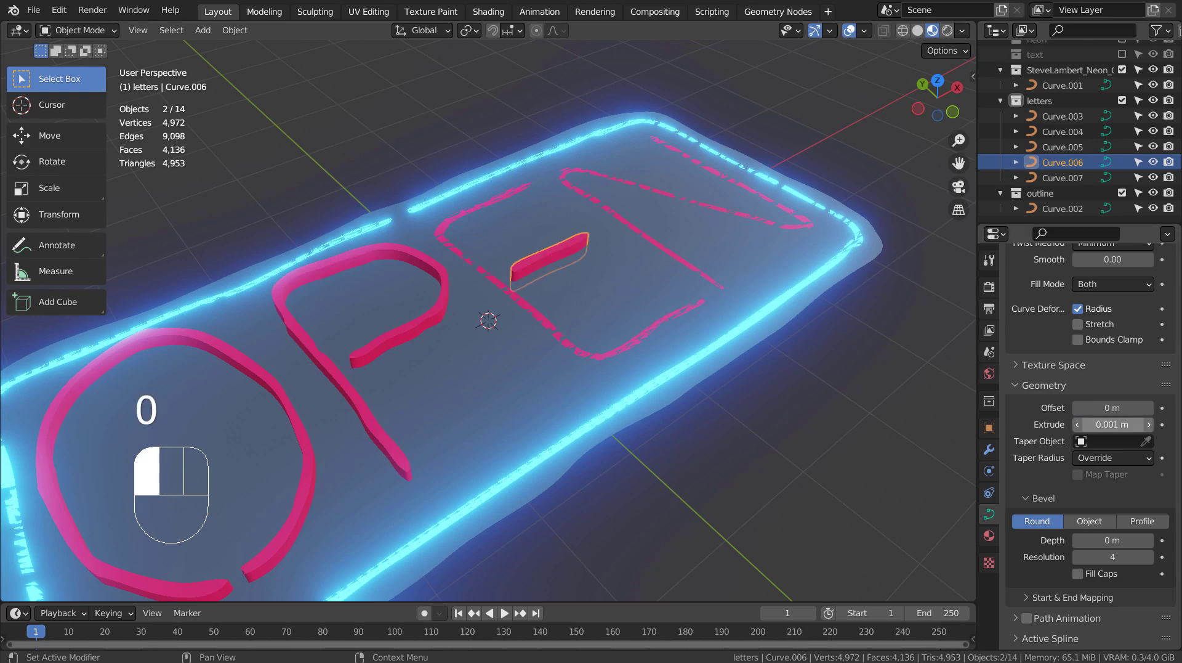
click(663, 317)
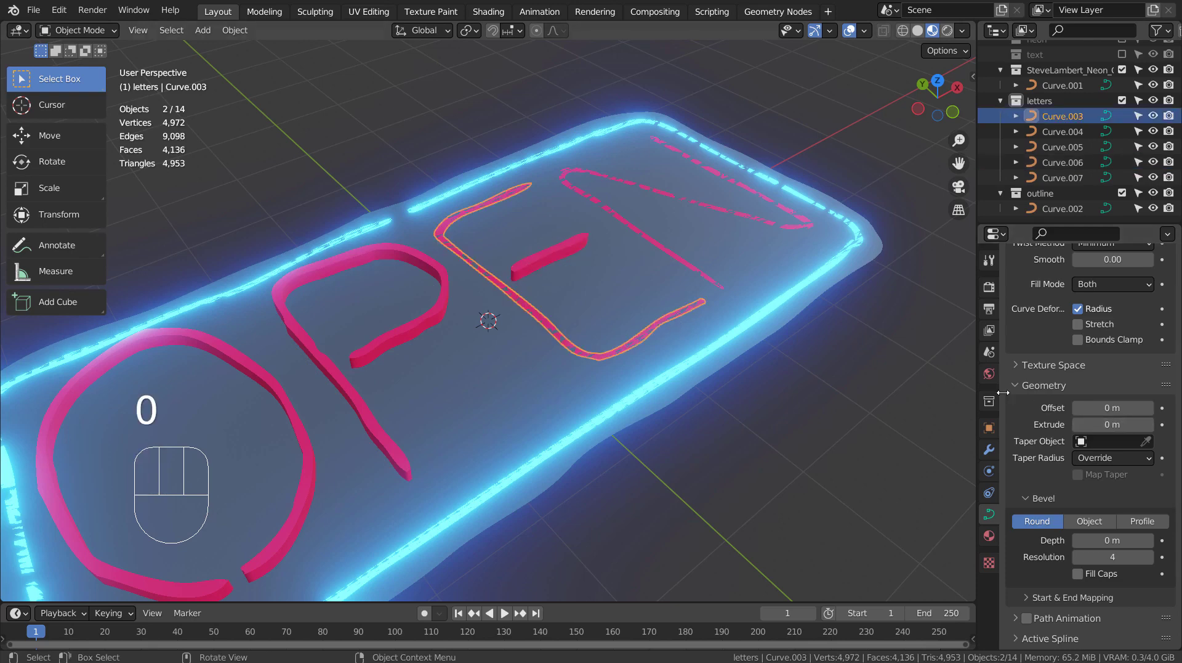
click(1113, 425)
text(.001)
key(Return)
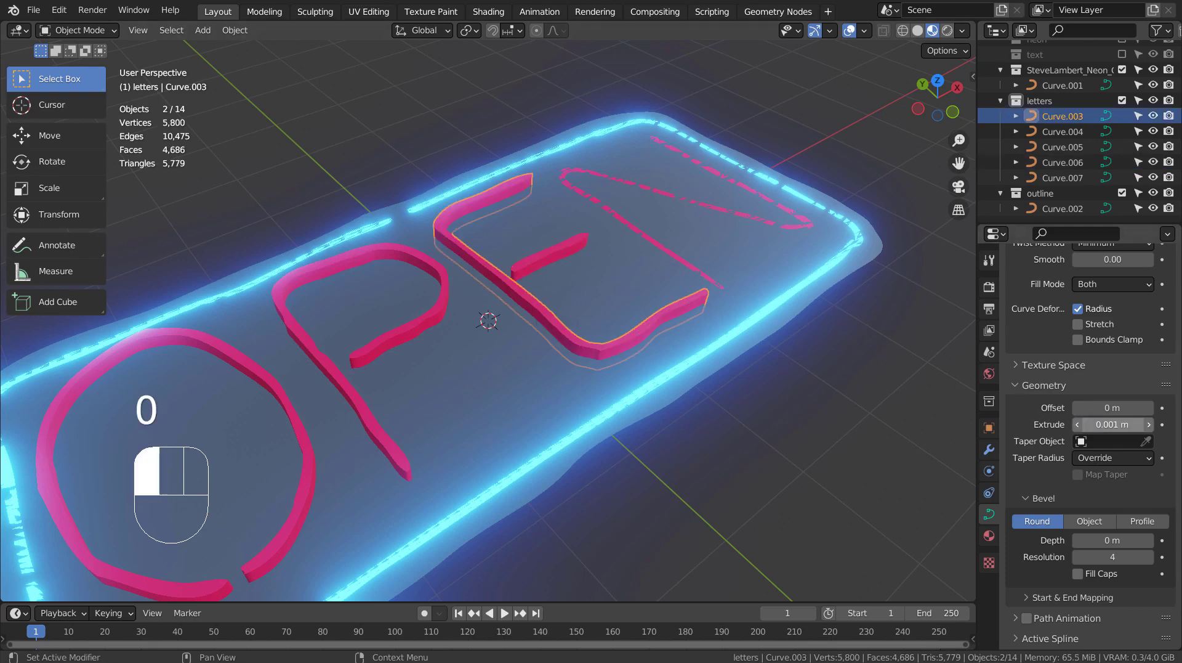
click(627, 181)
click(1088, 425)
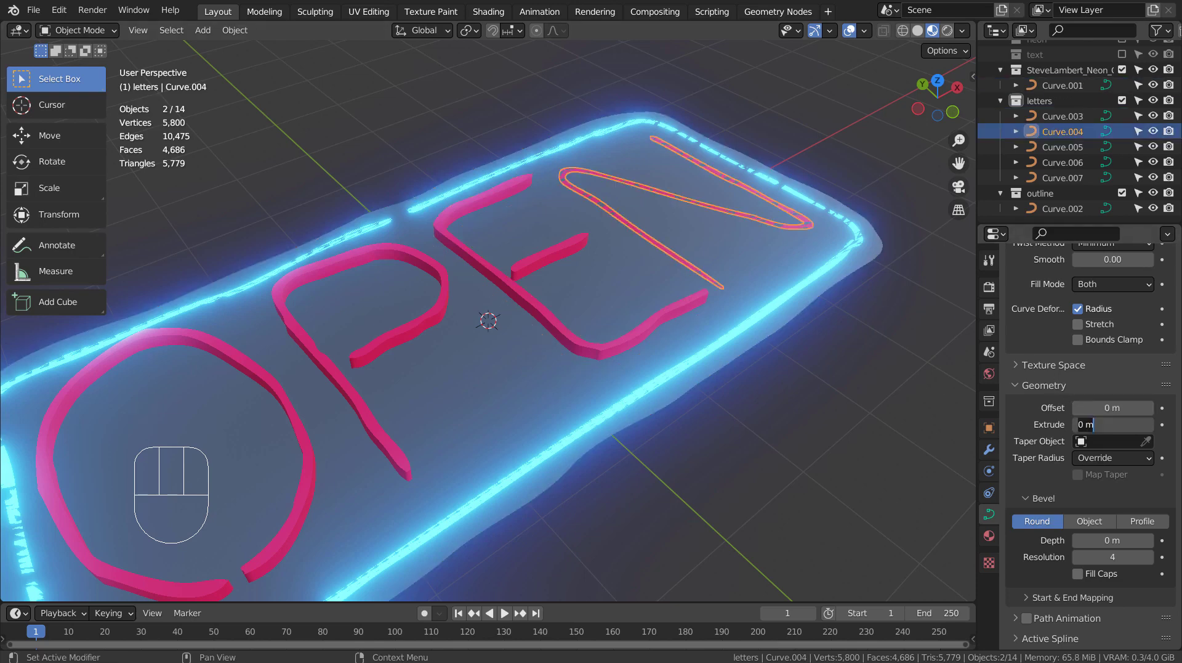
text(.001)
key(Return)
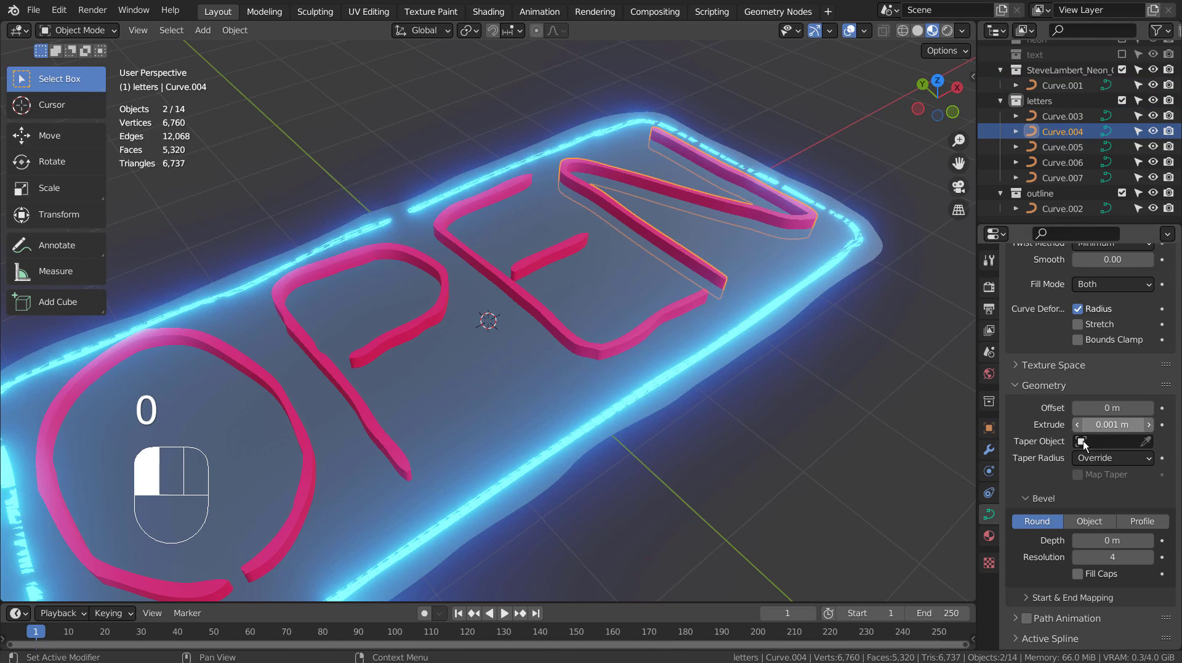
click(990, 536)
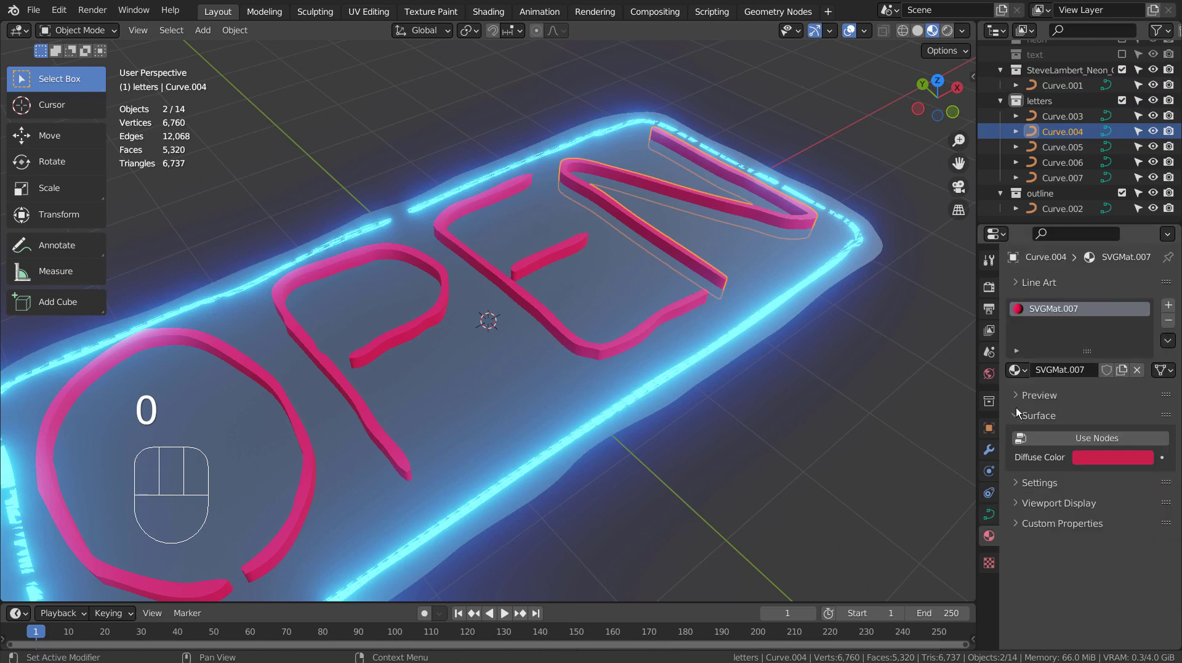
- Give the N the pink glowing SVGMat.002 material
click(1017, 369)
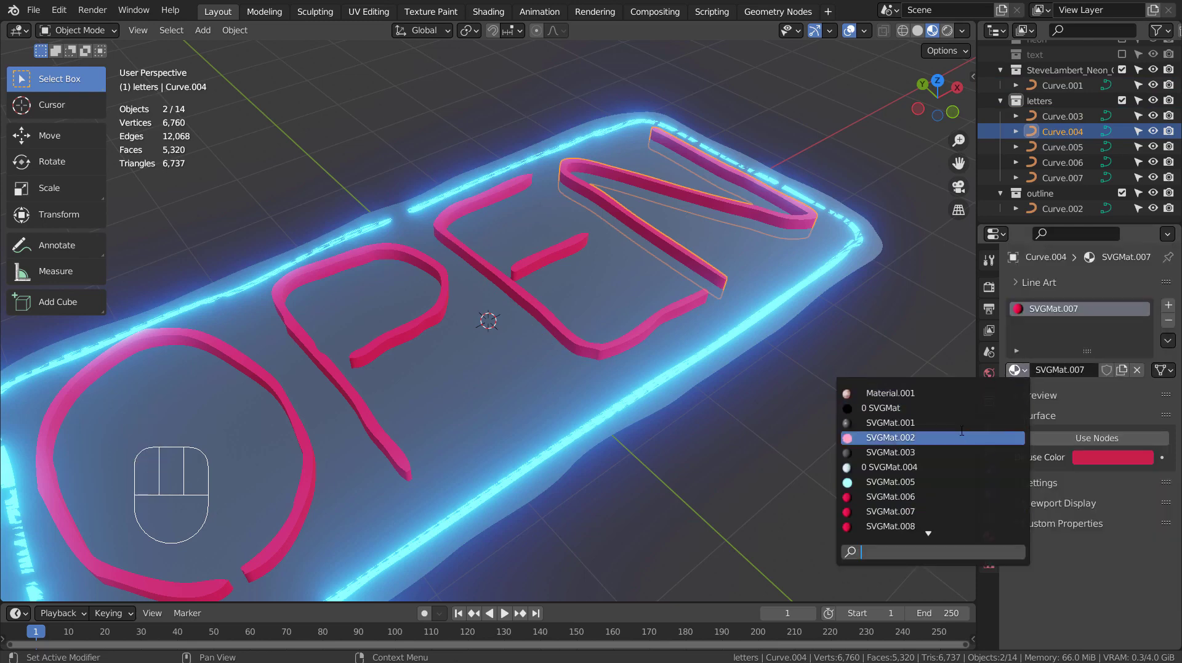
click(991, 422)
click(1018, 373)
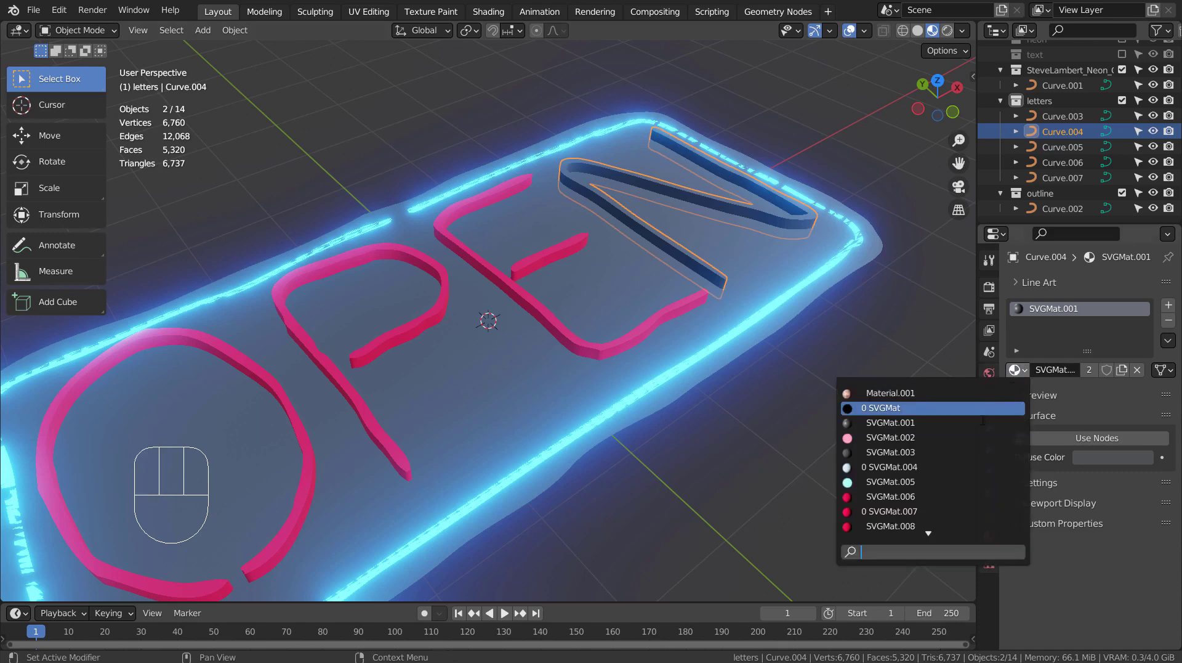
click(985, 424)
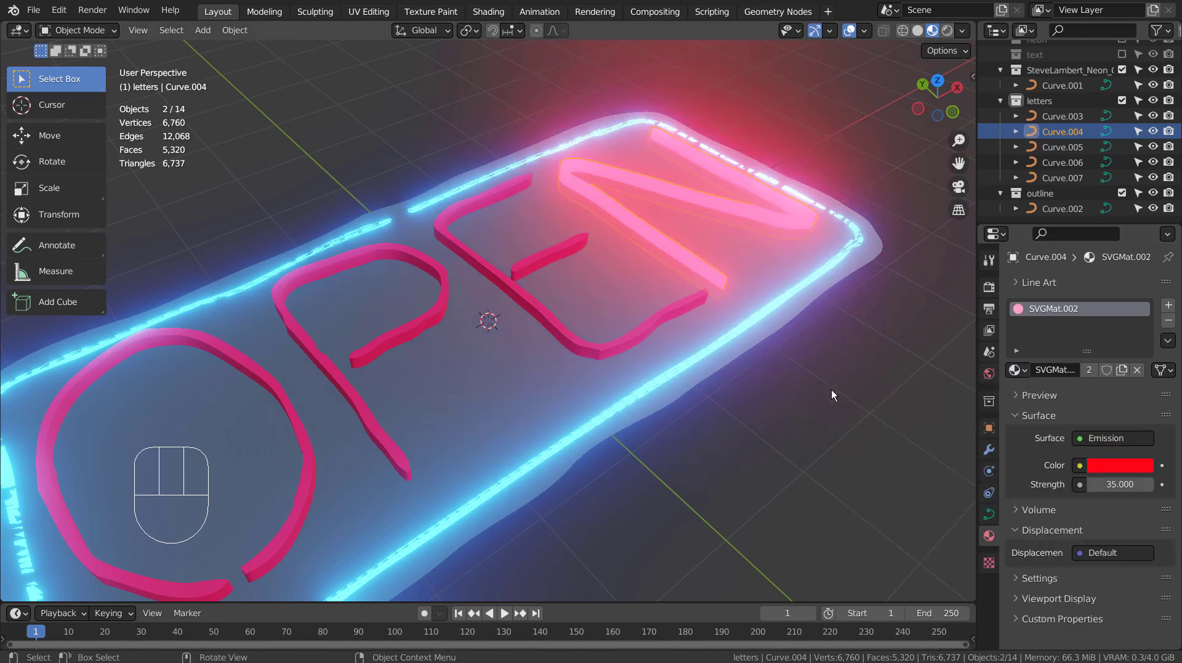
- Copy the N's SVGMat.002 to the E, P and O letters, then deselect all
shift+click(547, 258)
shift+click(523, 289)
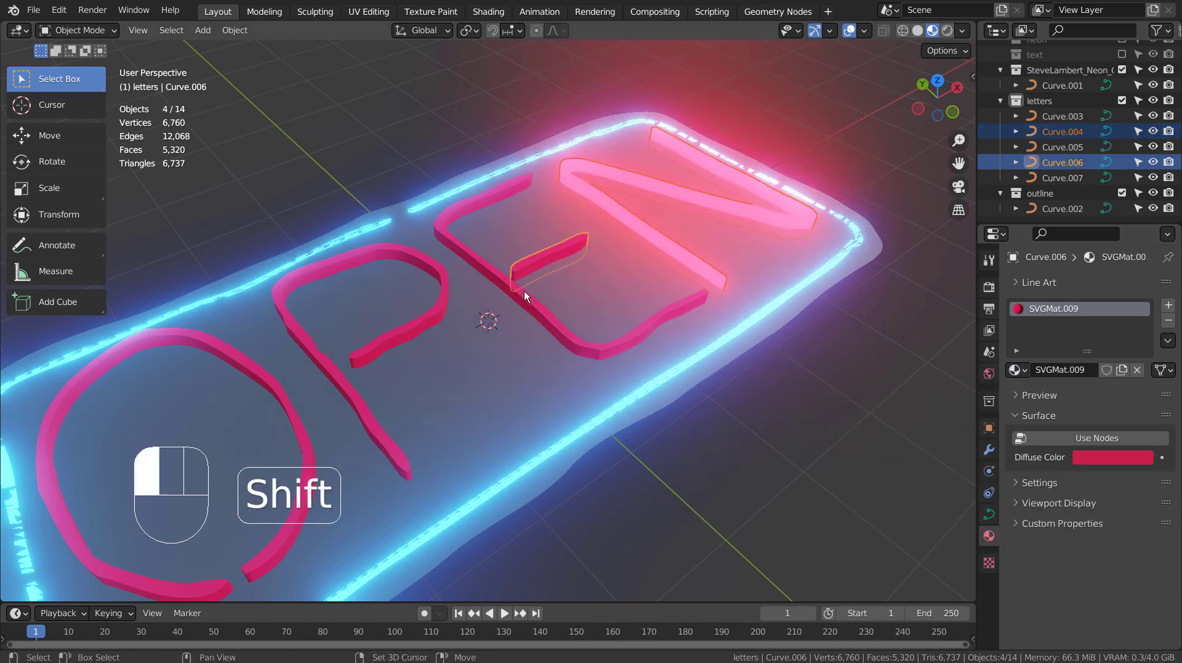
shift+click(443, 296)
shift+click(273, 388)
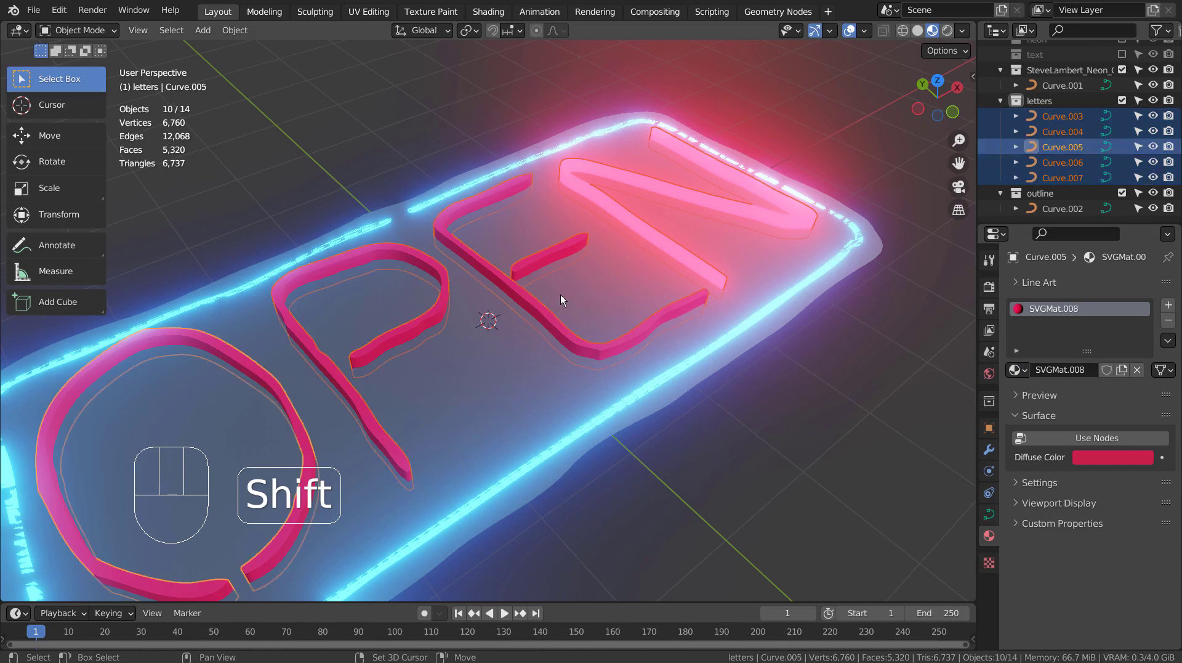
shift+click(667, 243)
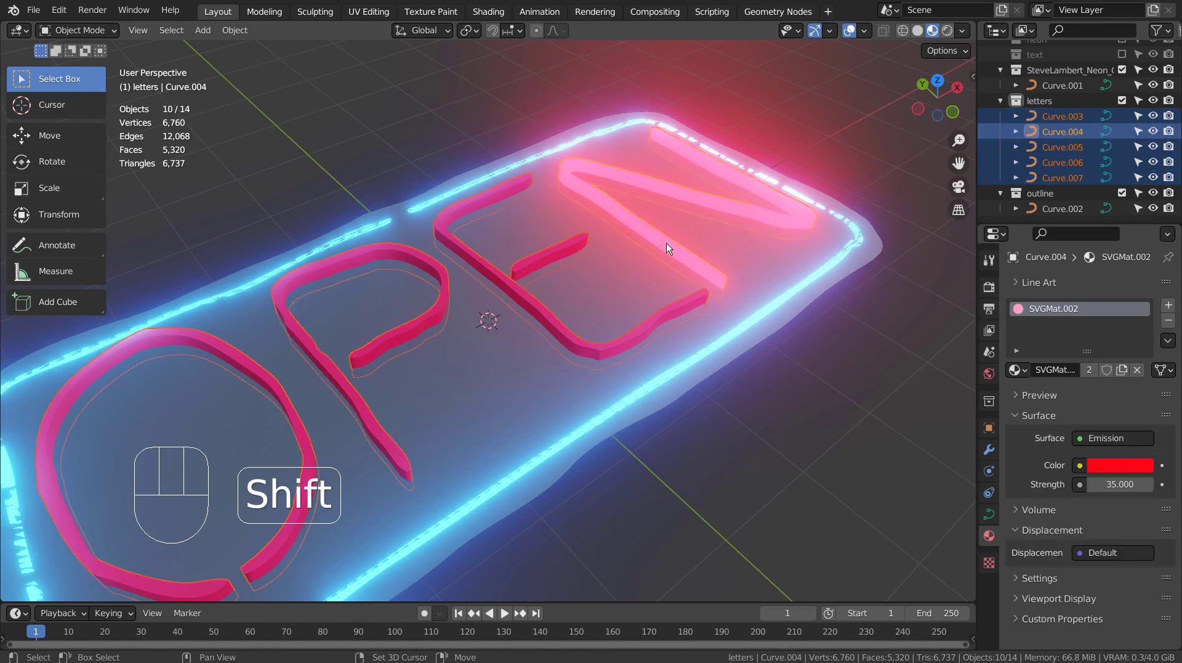
click(1168, 341)
click(1059, 373)
key(alt+a)
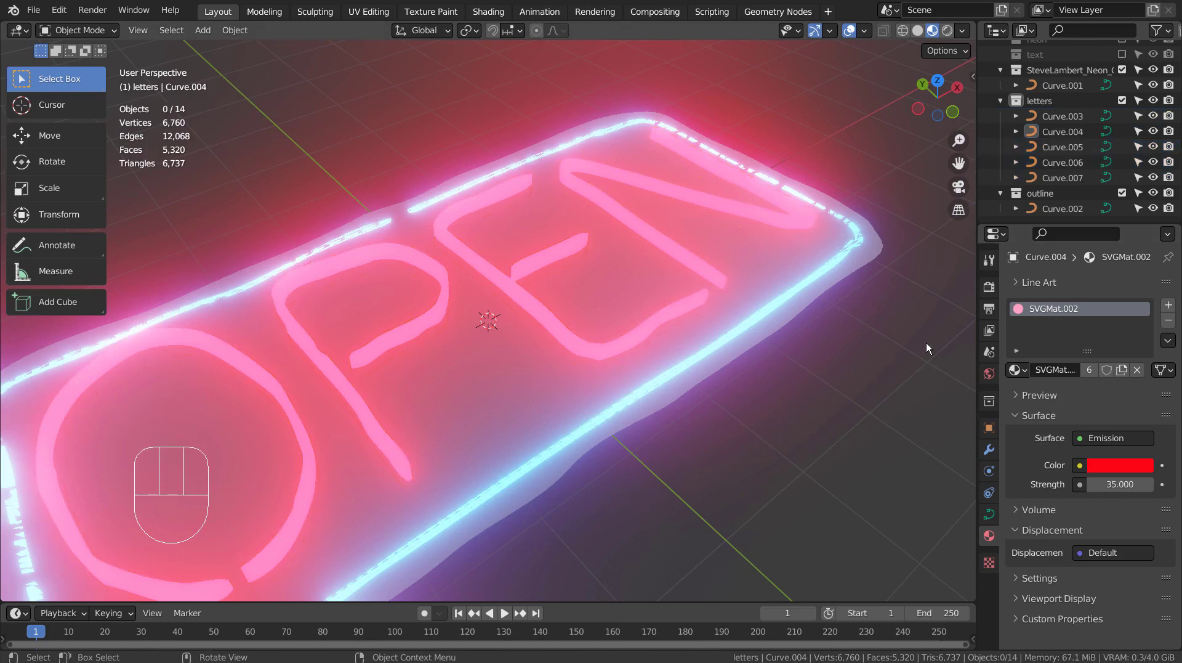
- Switch the Curve.001 backing board's material from SVGMat.003 to black SVGMat, then deselect
middle_drag(894, 394, 864, 433)
key(KP_1)
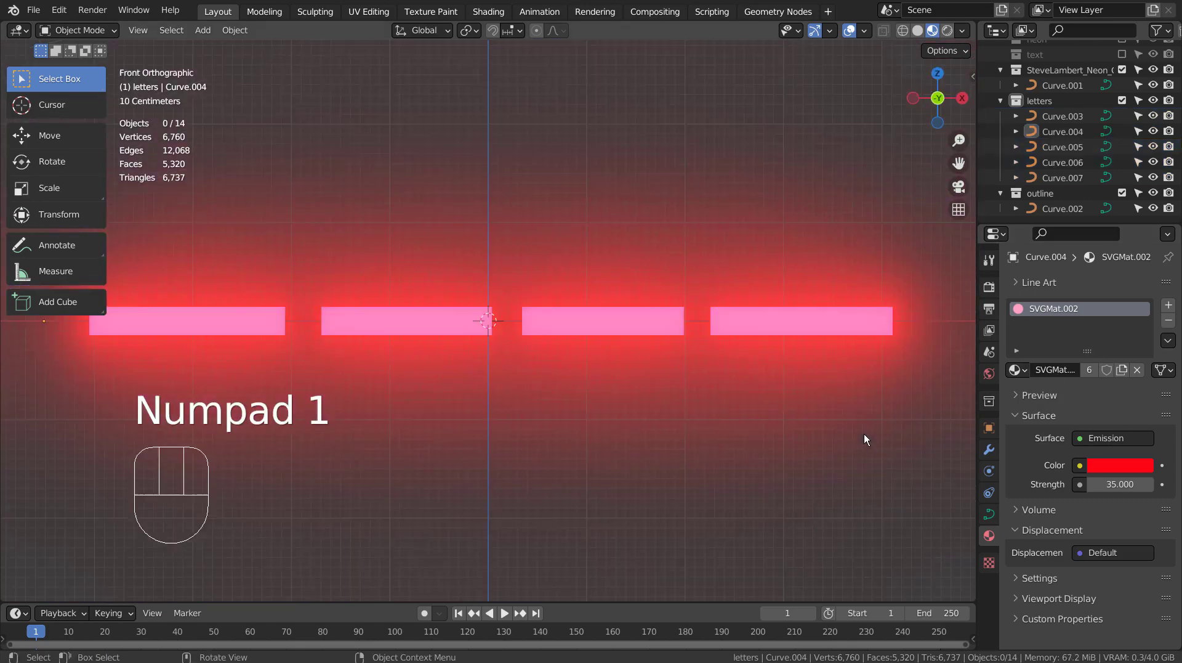
key(KP_7)
scroll(863, 433, down, 4)
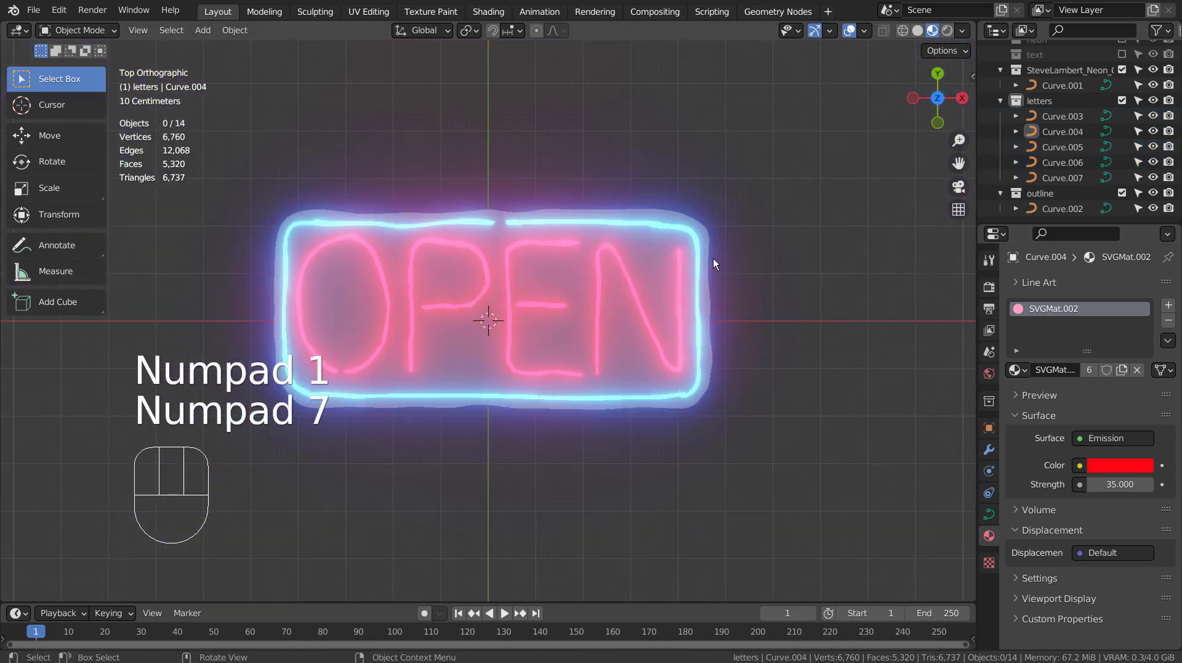
click(643, 208)
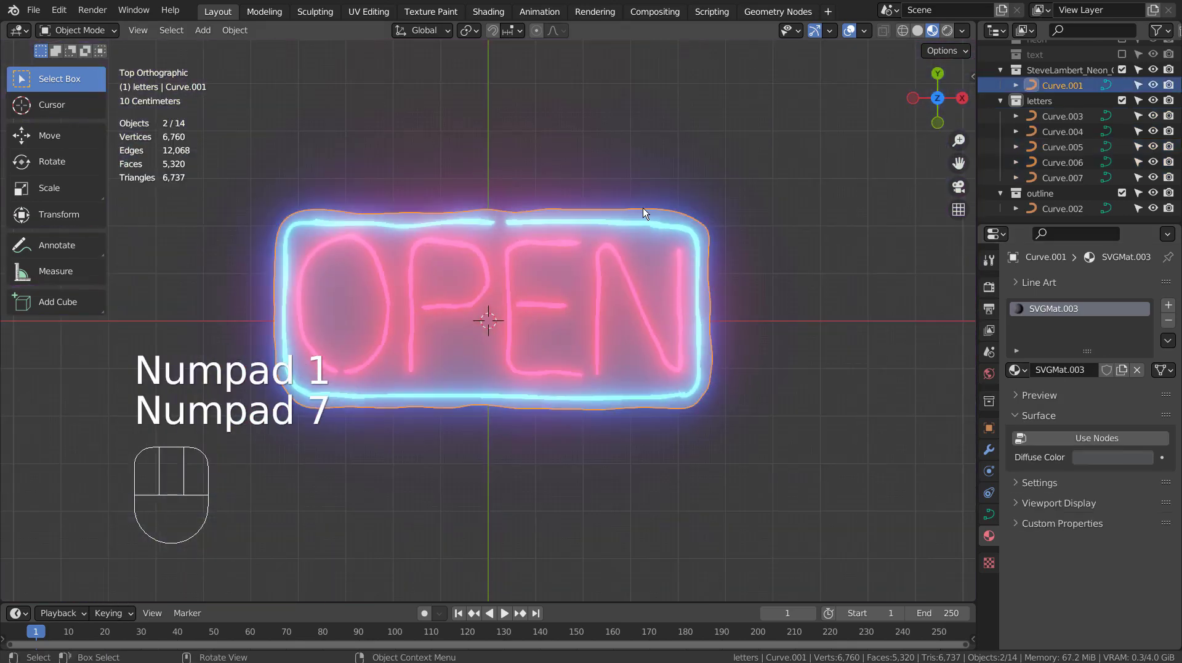
click(1016, 371)
click(880, 409)
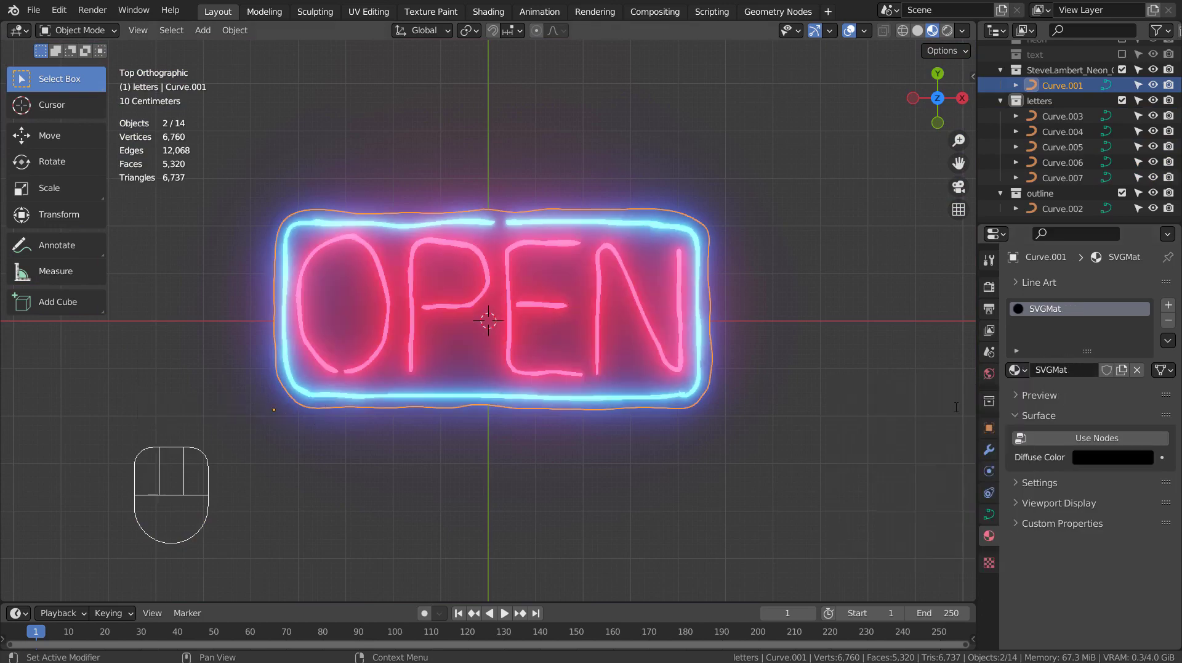
click(853, 335)
middle_drag(779, 335, 695, 368)
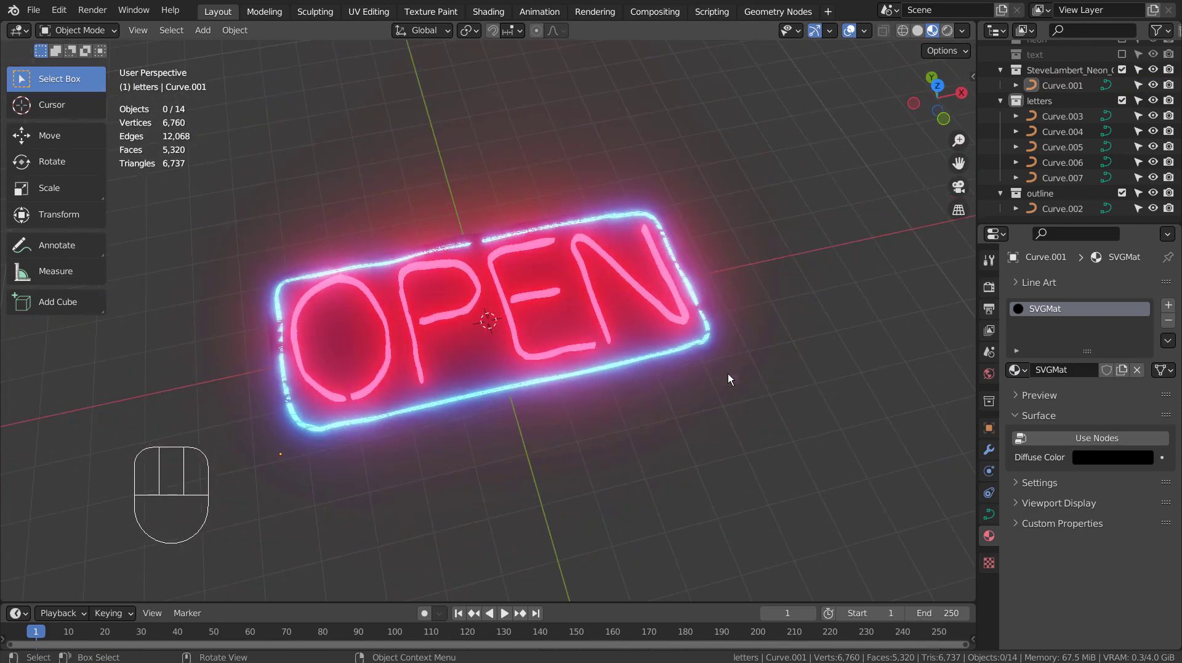
- Add a plane and scale it up into a large backdrop
key(shift+a)
mouse_move(746, 158)
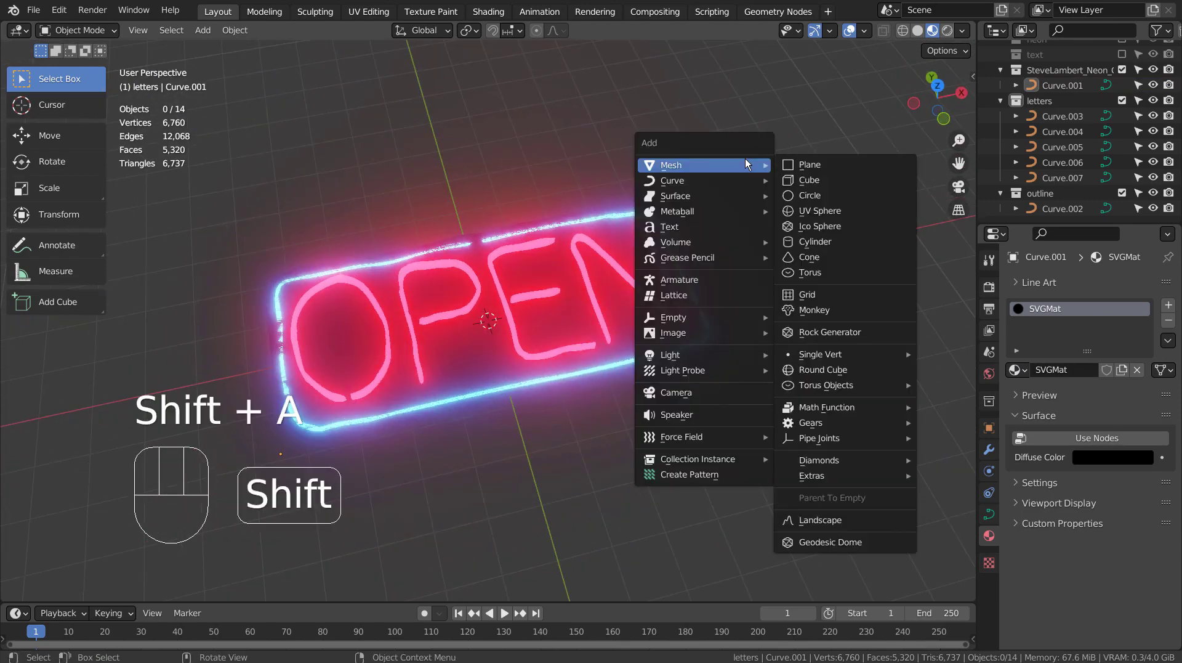
click(806, 161)
key(s)
click(739, 474)
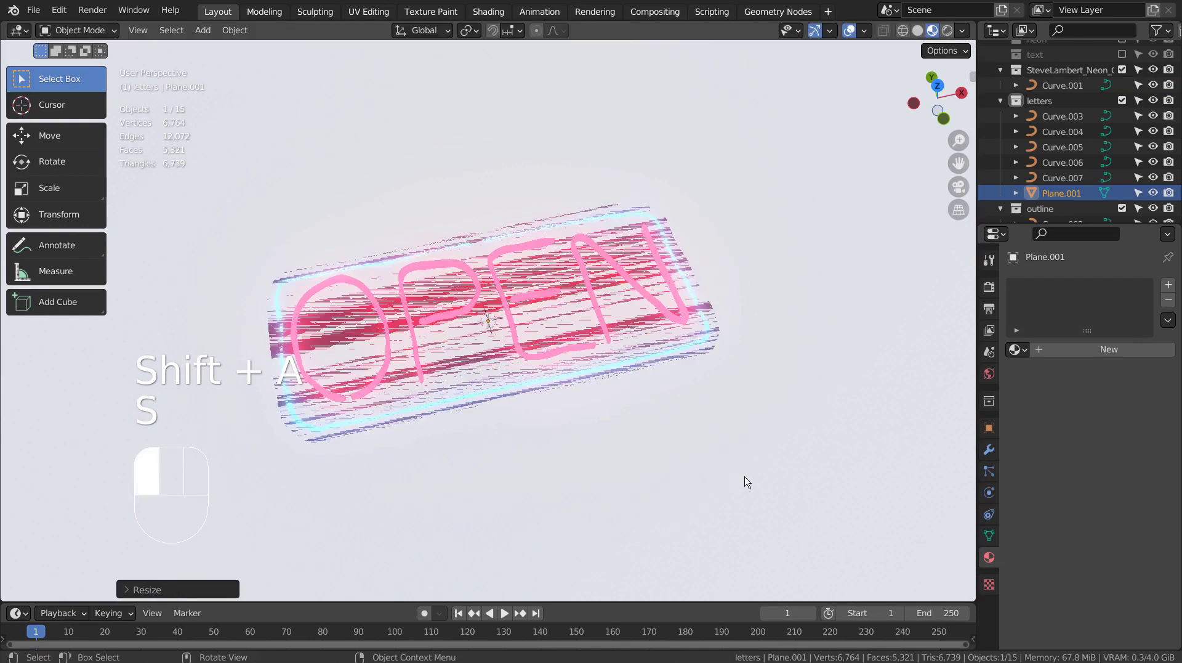
- Lower the plane along Z about 0.58 m beneath the OPEN sign
key(KP_1)
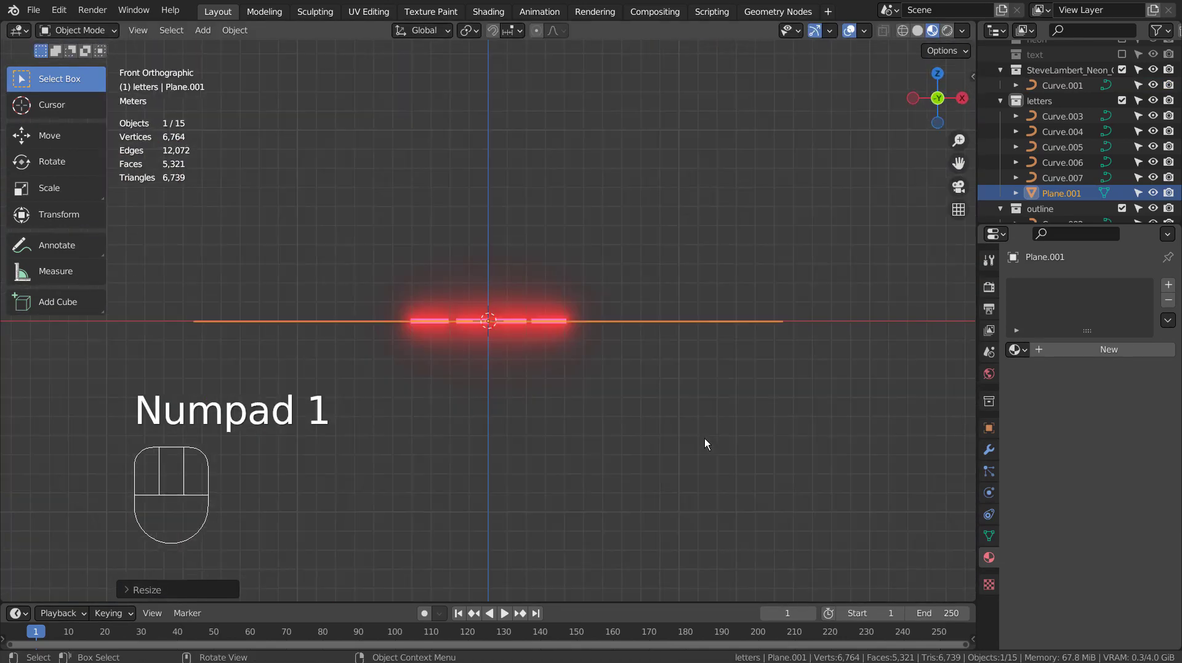
key(g)
key(z)
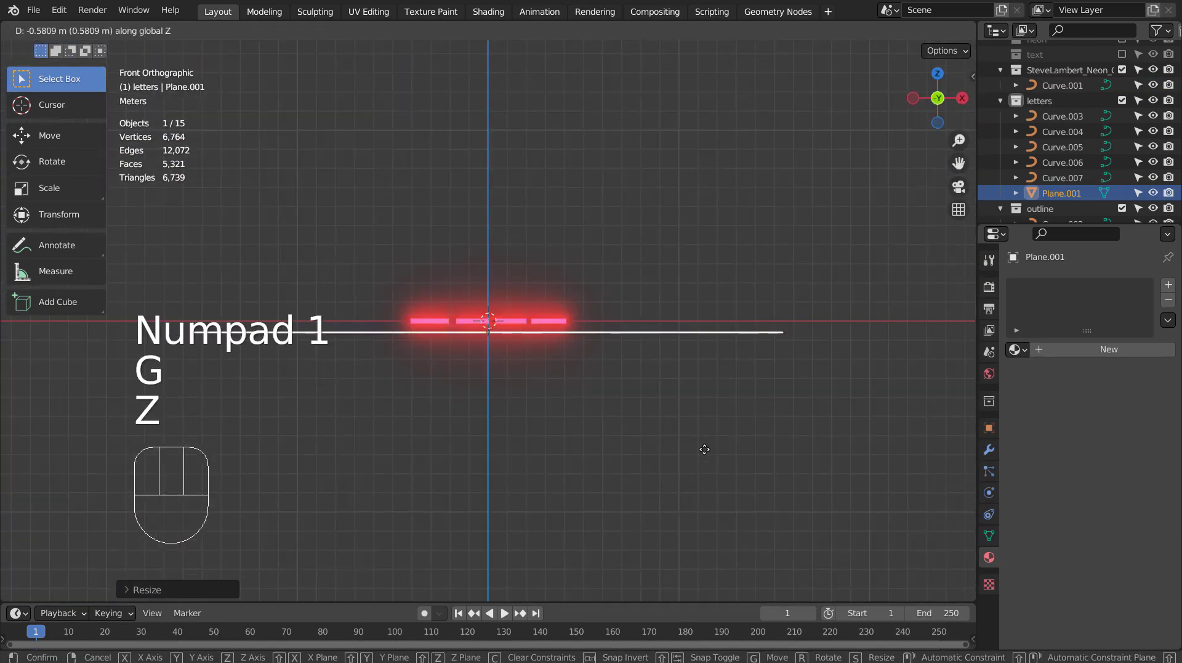
click(705, 448)
middle_drag(469, 288, 464, 439)
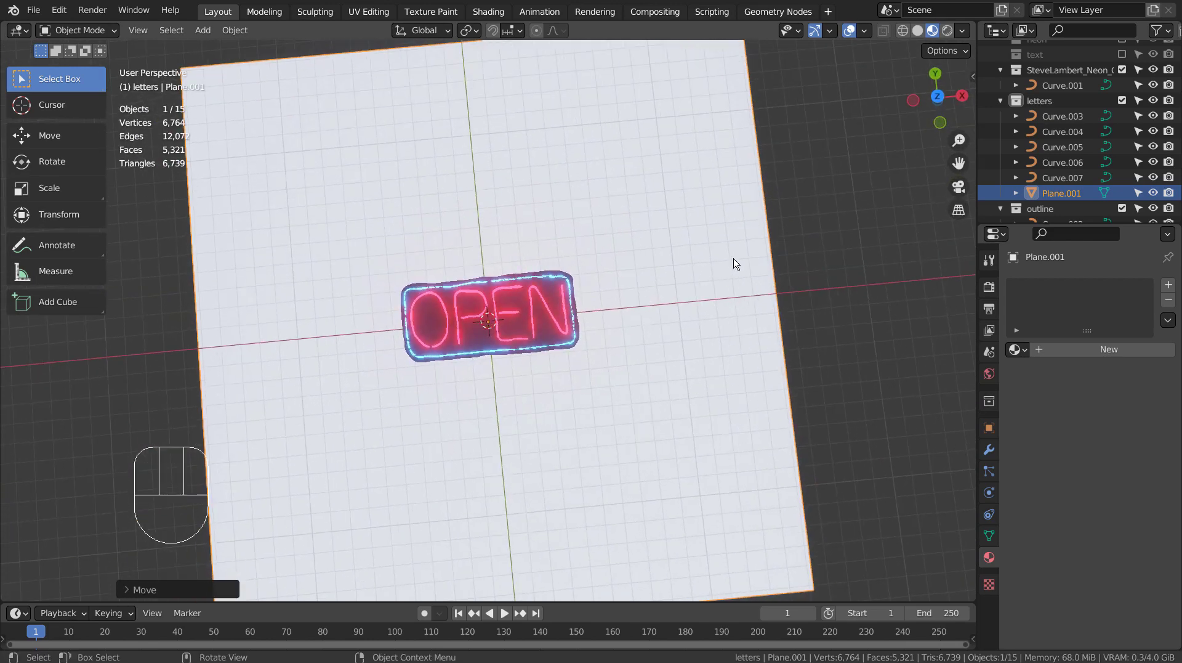
click(491, 12)
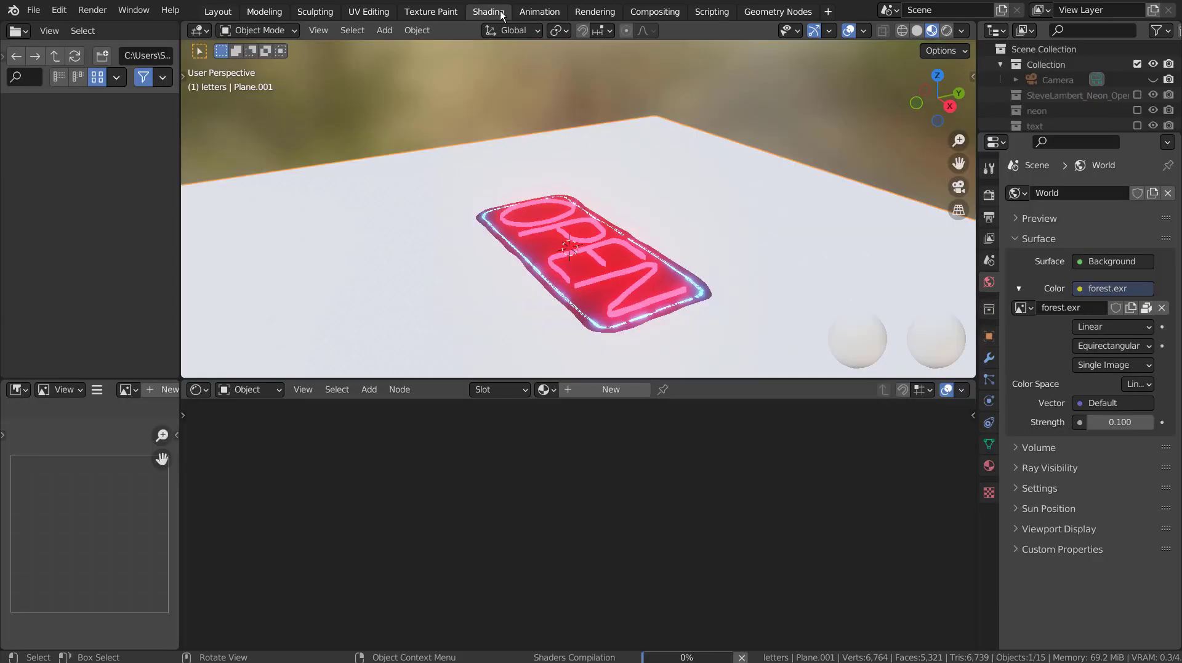
- Give the plane a new material built from the six Bricks077 1K textures via Principled Texture Setup
click(616, 389)
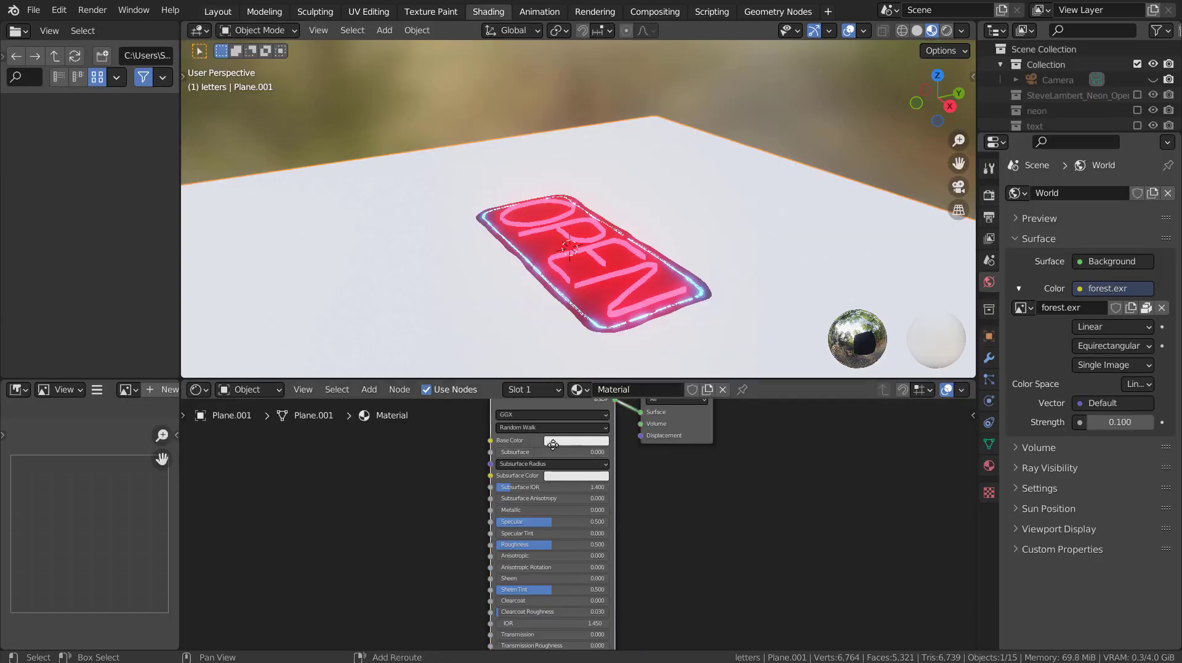
key(Home)
key(ctrl+shift+t)
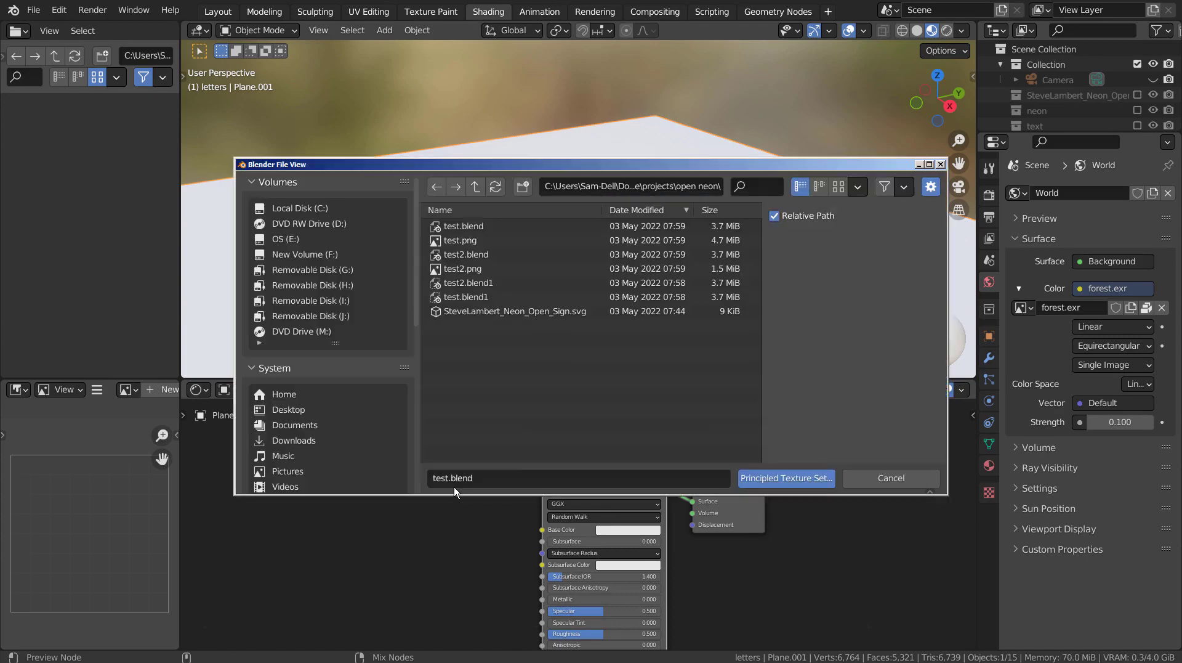
click(273, 368)
click(299, 413)
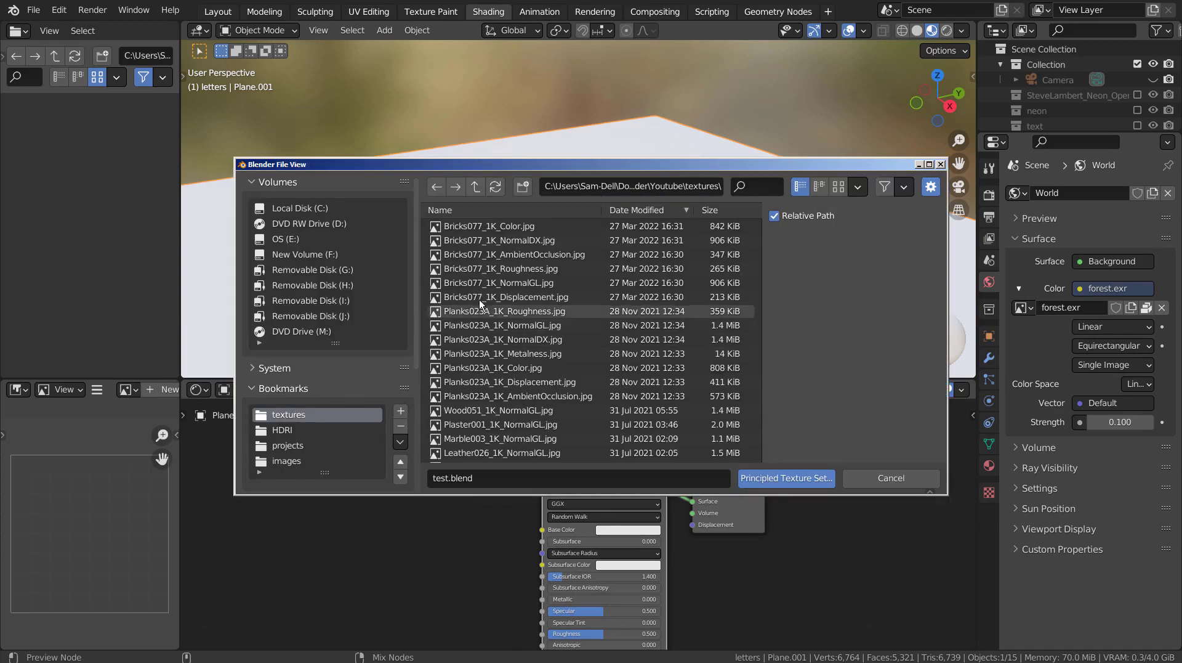
click(481, 226)
shift+click(482, 295)
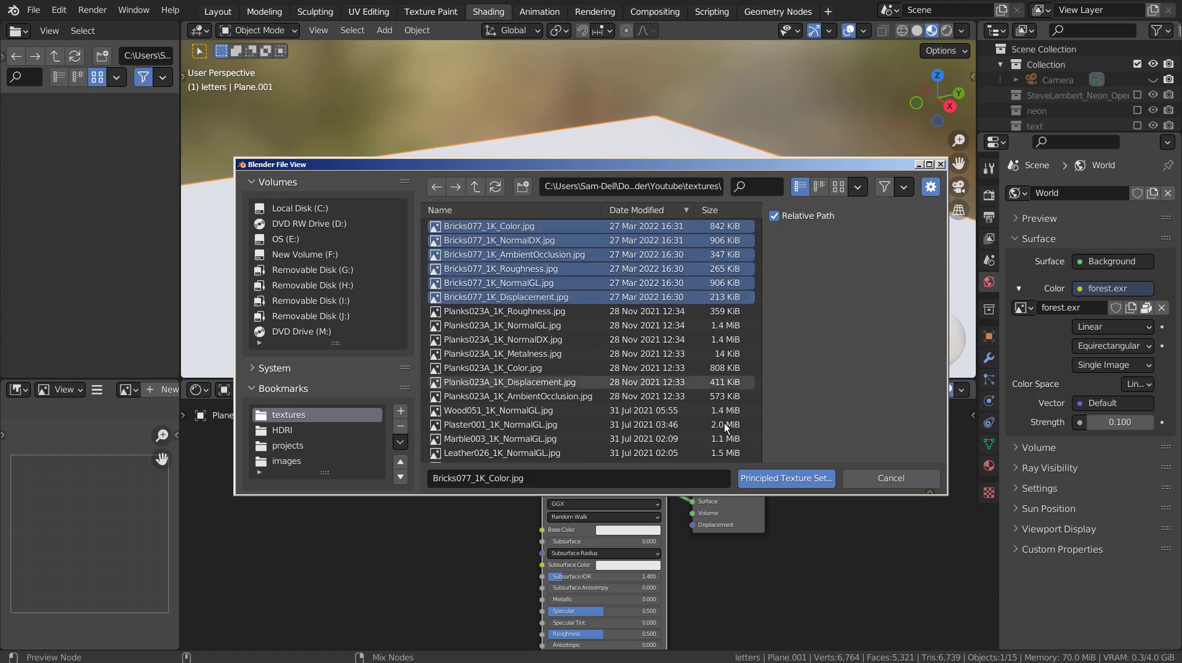
click(826, 485)
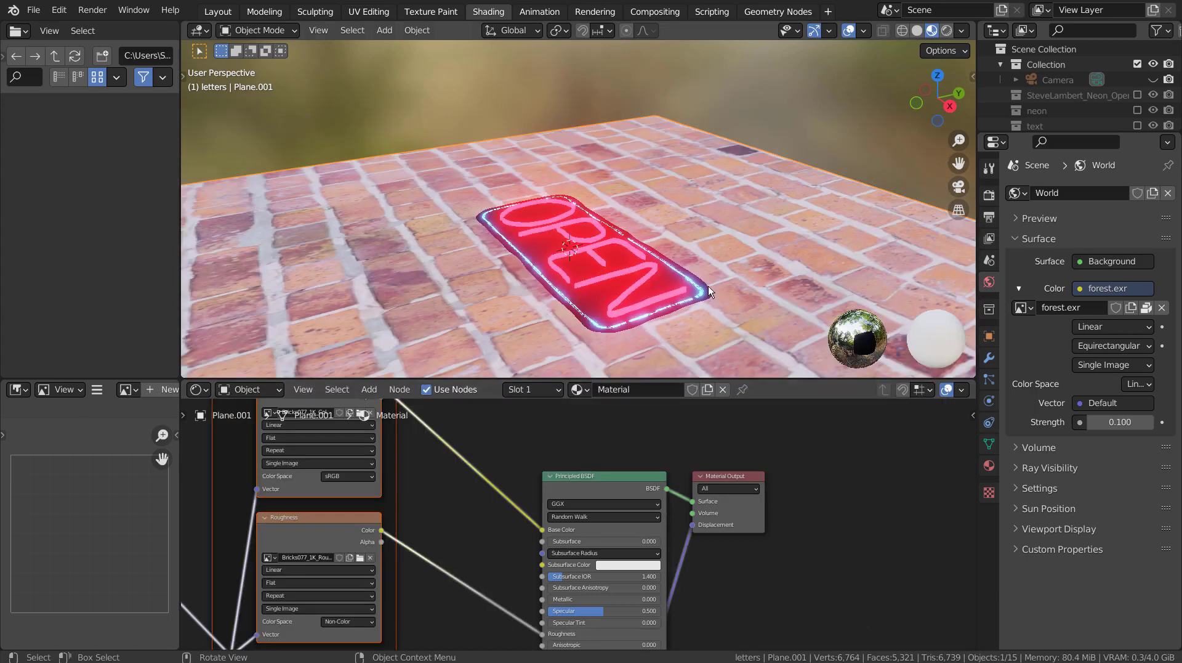
- Back in Layout, preview the sign over the brick floor in Rendered shading from the camera and orbit
click(218, 12)
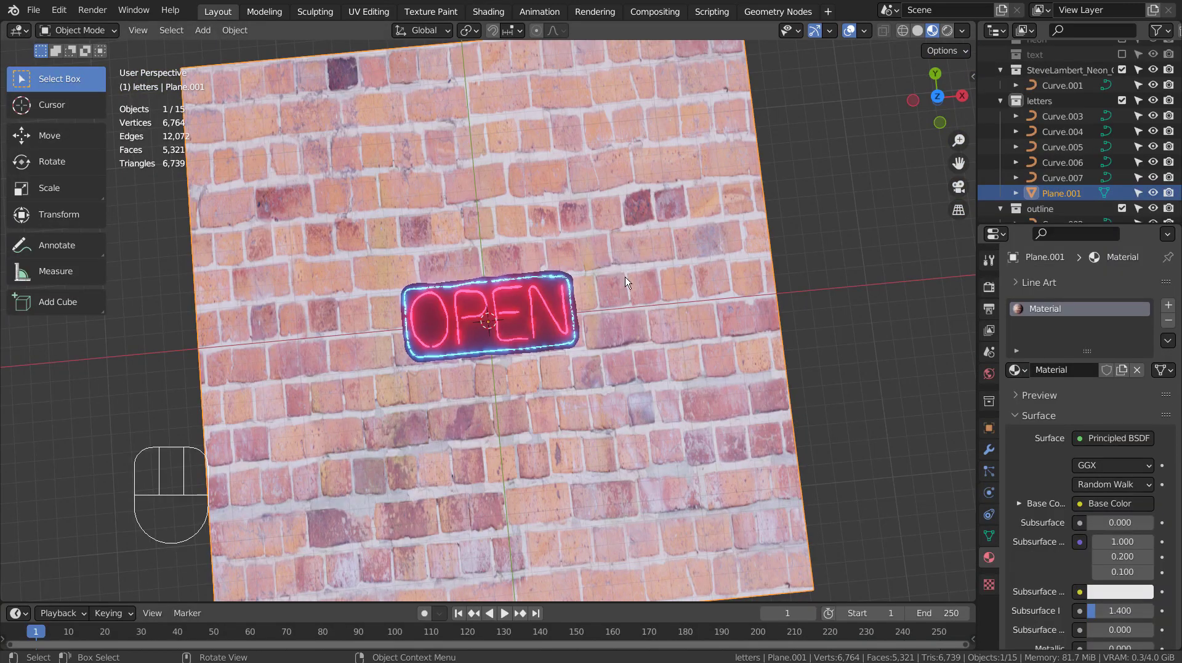
key(KP_1)
key(KP_0)
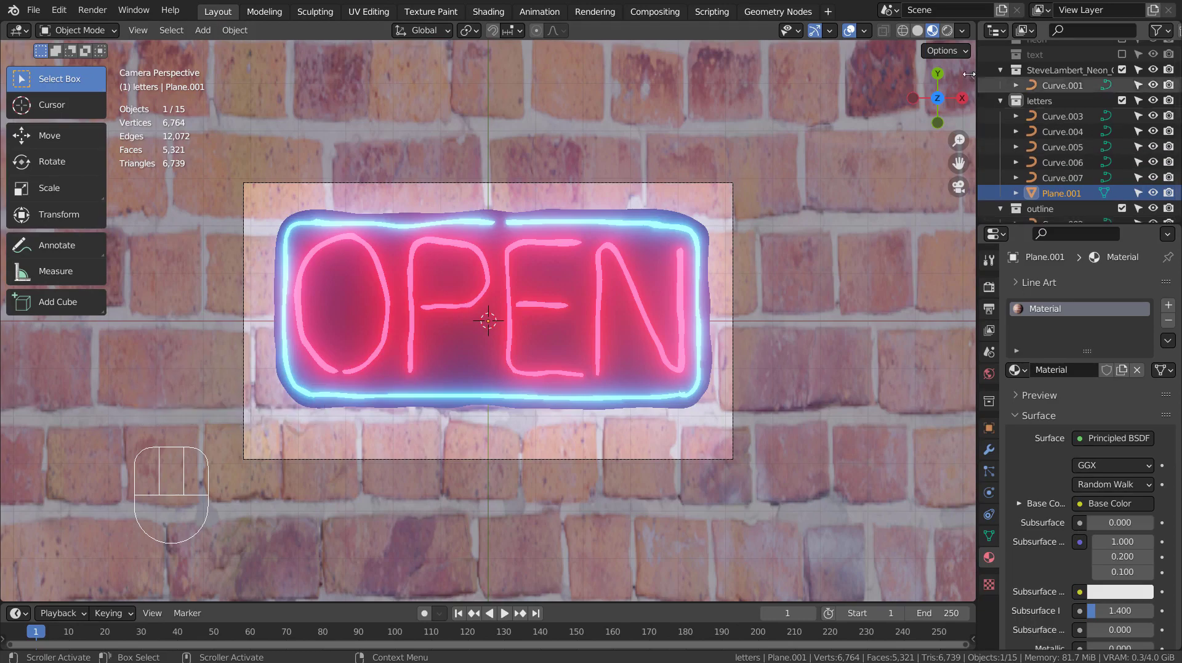
click(947, 32)
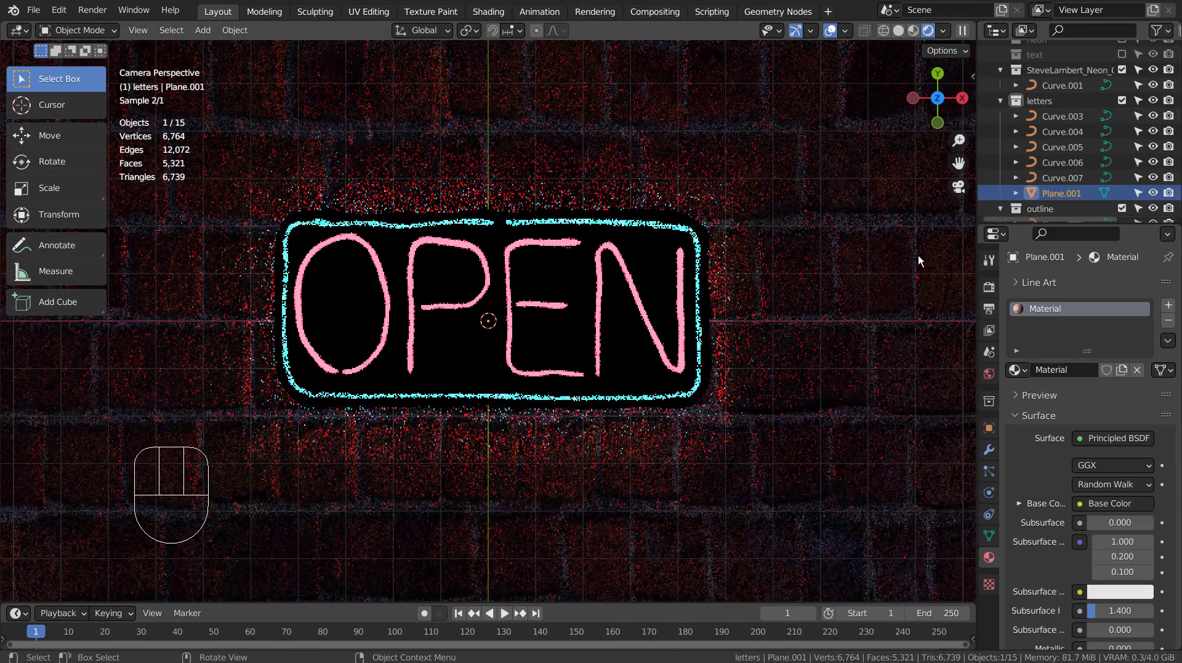
middle_drag(605, 429, 737, 264)
middle_drag(658, 412, 704, 356)
middle_drag(767, 302, 729, 330)
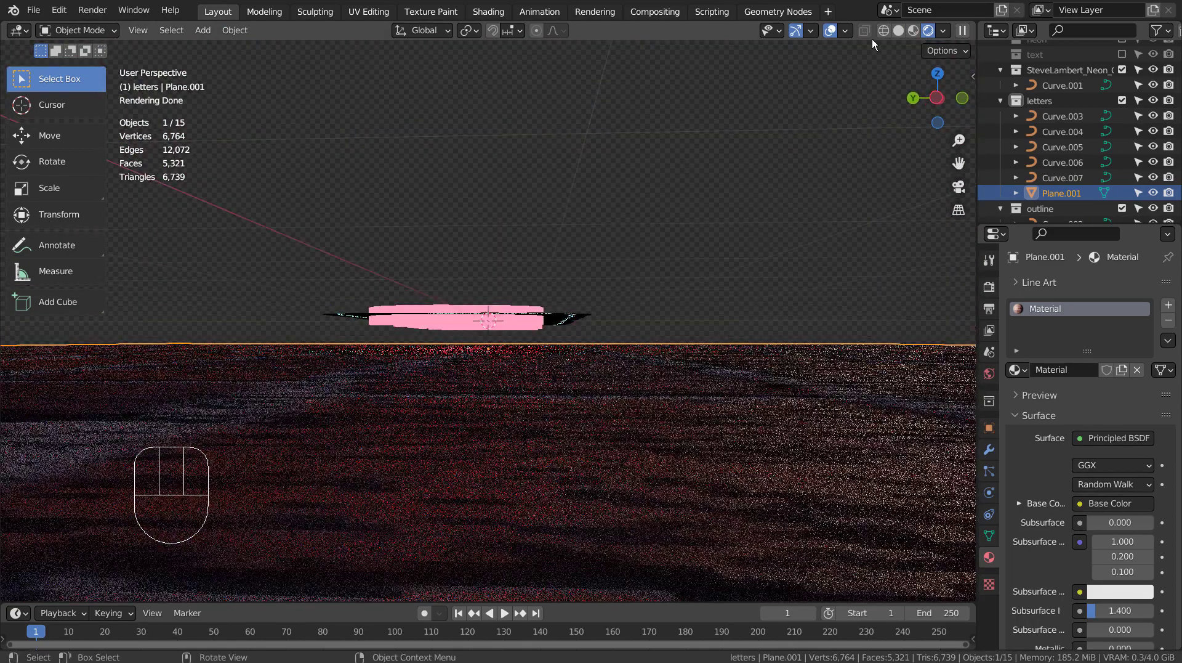
- Return the viewport to Solid shading
click(898, 31)
middle_drag(760, 161, 724, 189)
key(shift+a)
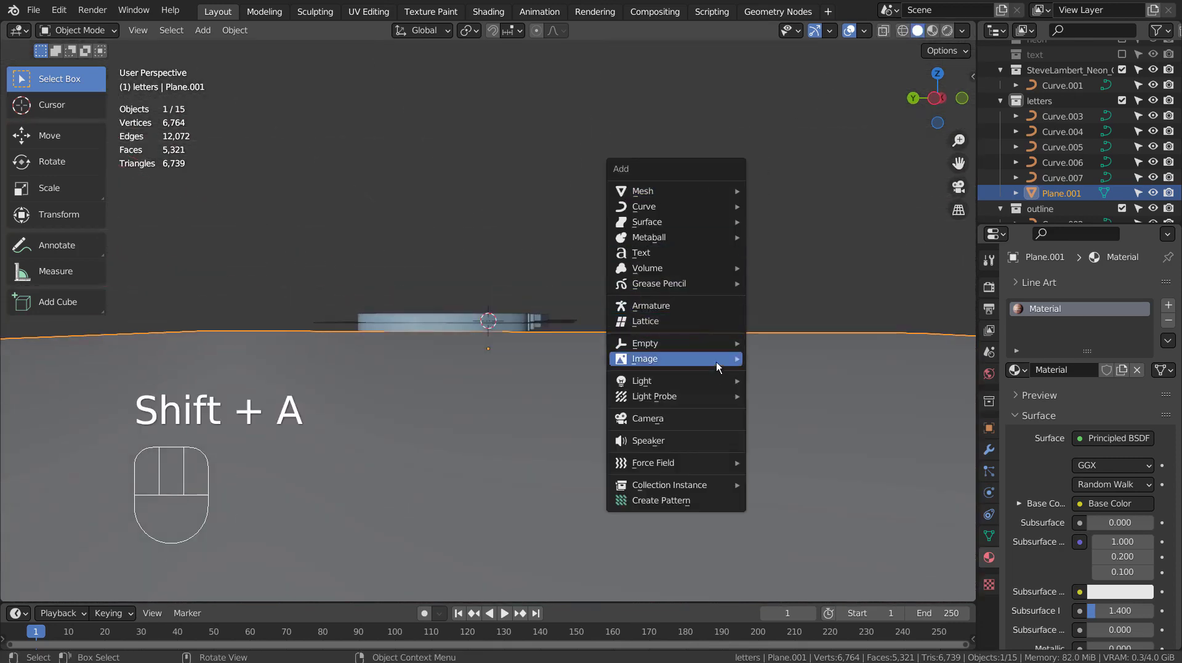
- Add a point light and lower it slightly along Z, checking side and top views
mouse_move(716, 385)
click(773, 382)
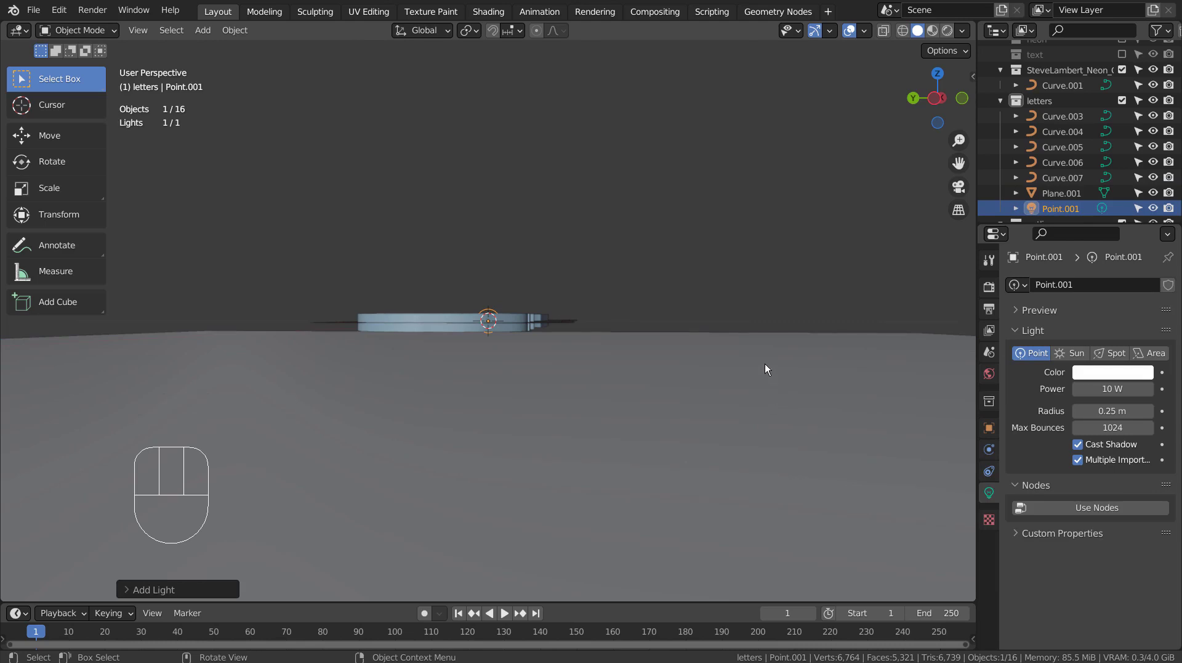
key(g)
key(z)
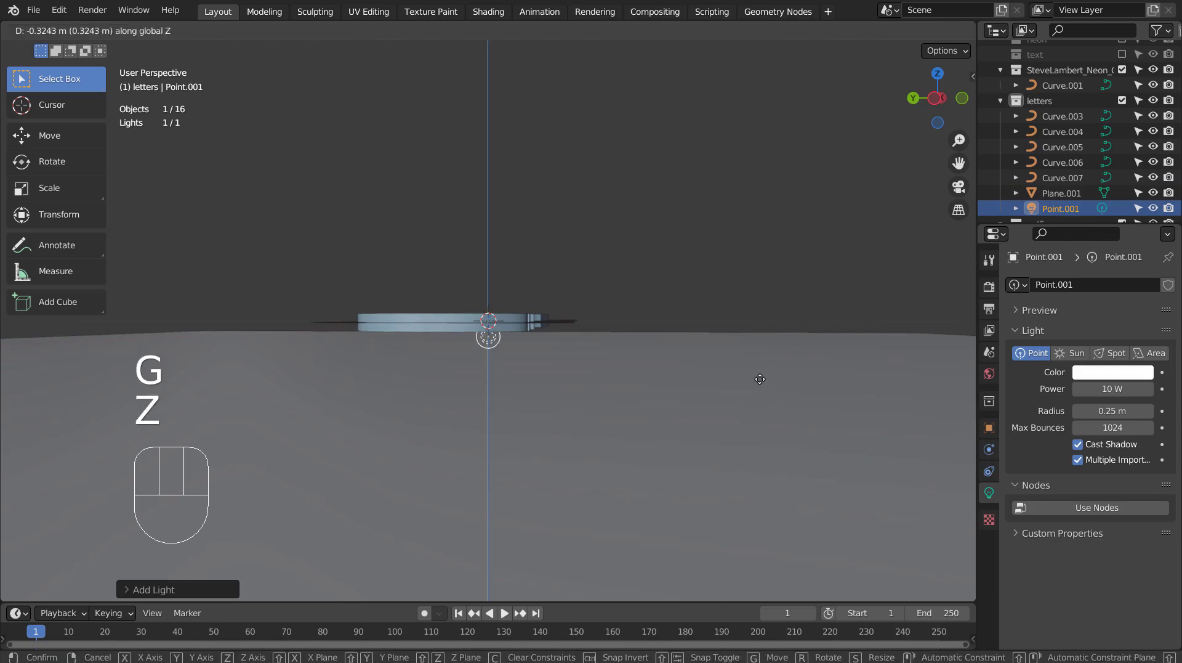
click(759, 379)
key(KP_3)
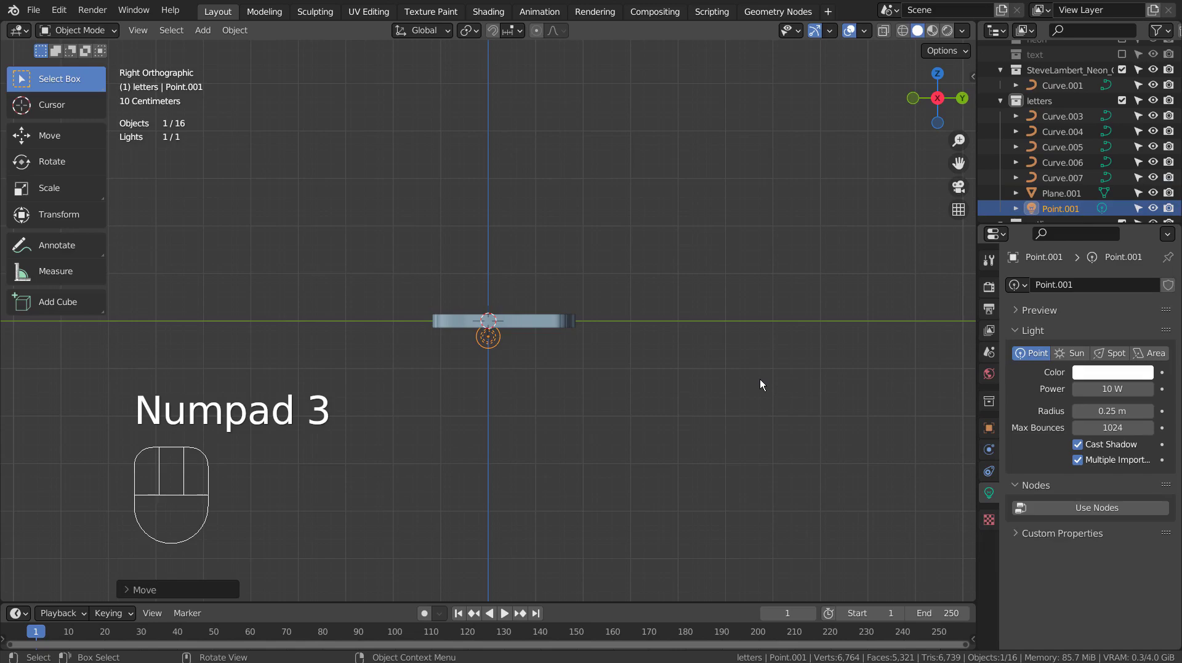
key(KP_7)
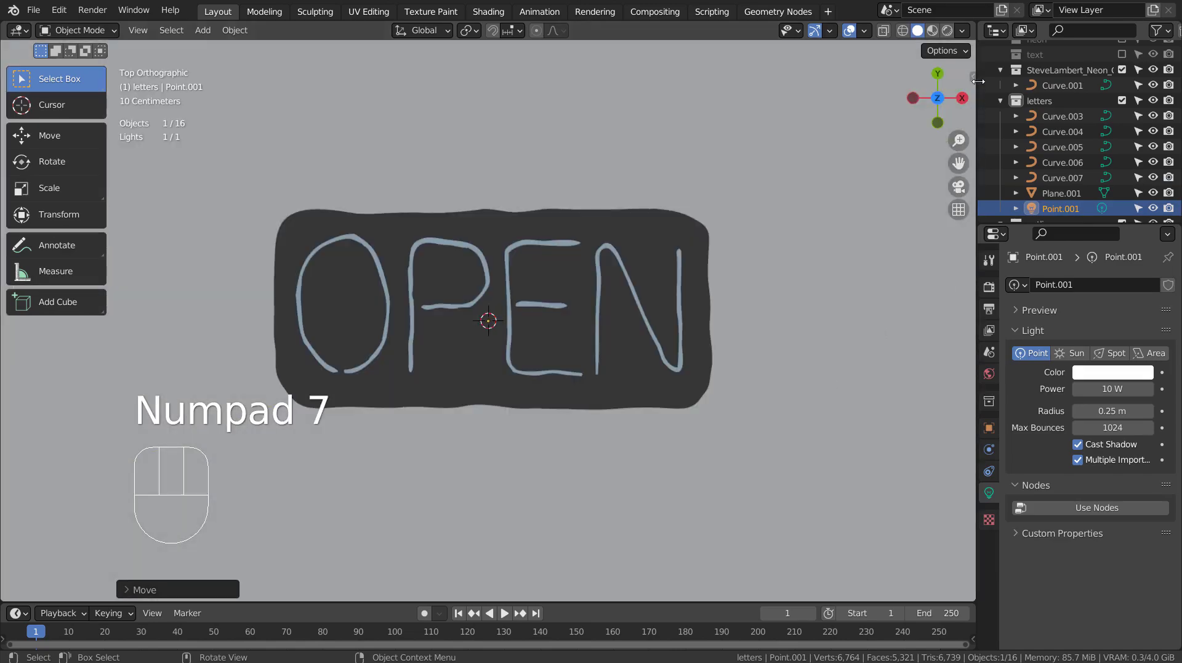
- Set the point light's power to 55 W and colour to hot pink, previewing in Rendered shading
click(947, 31)
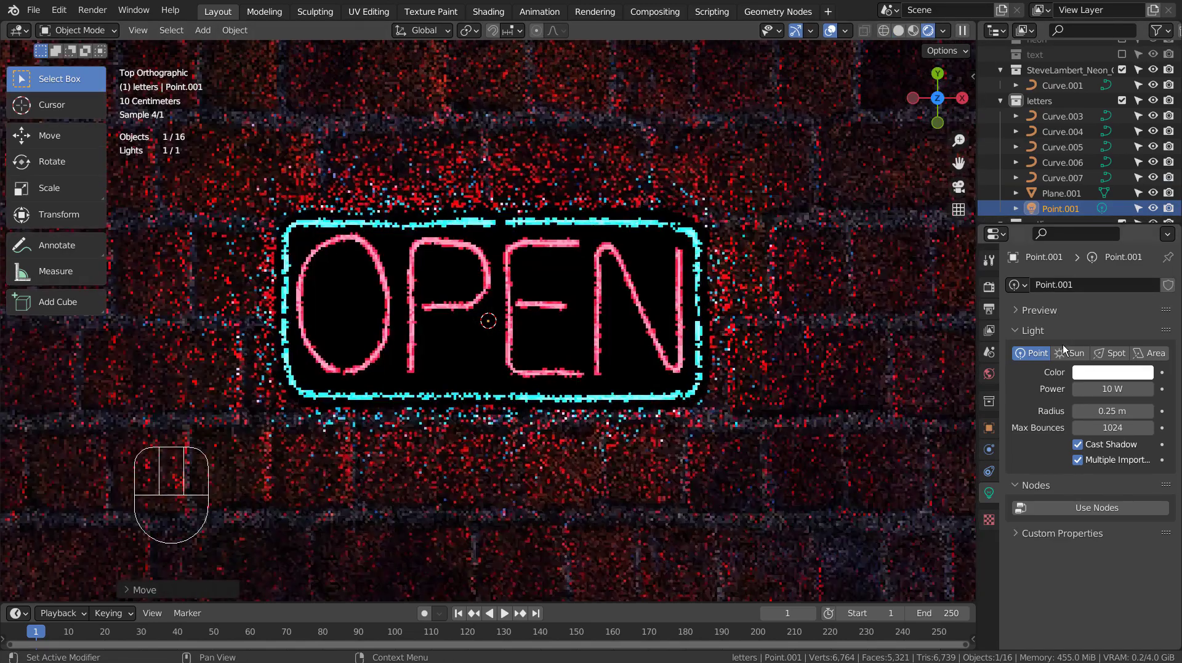
click(1108, 388)
text(555)
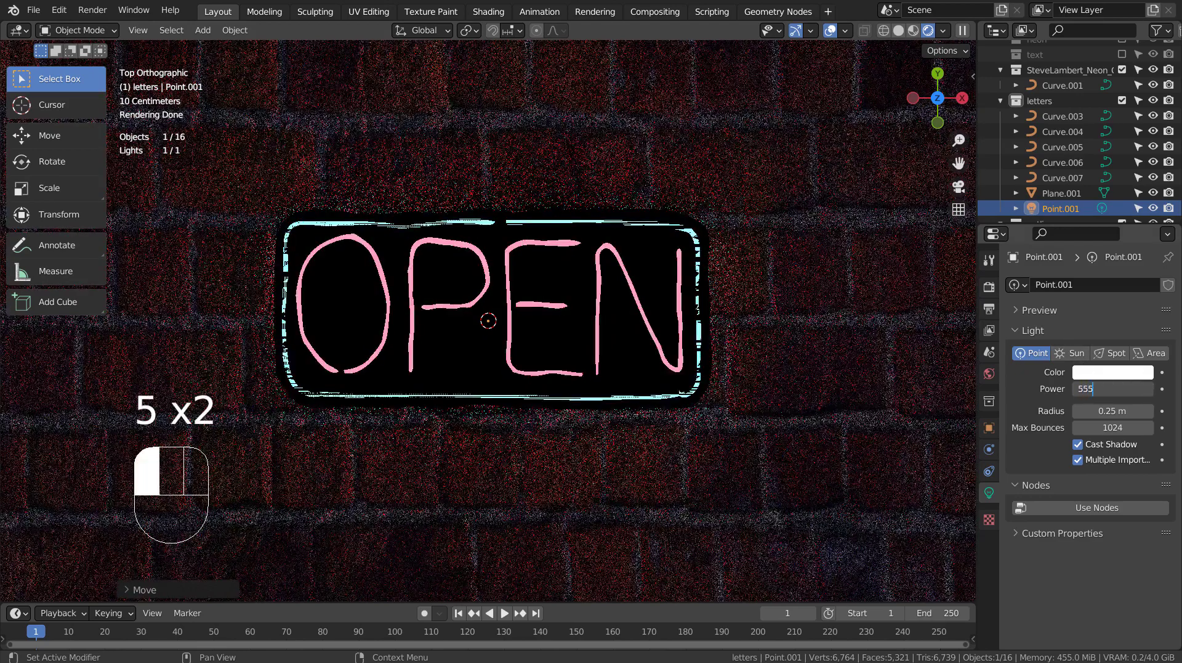
key(Return)
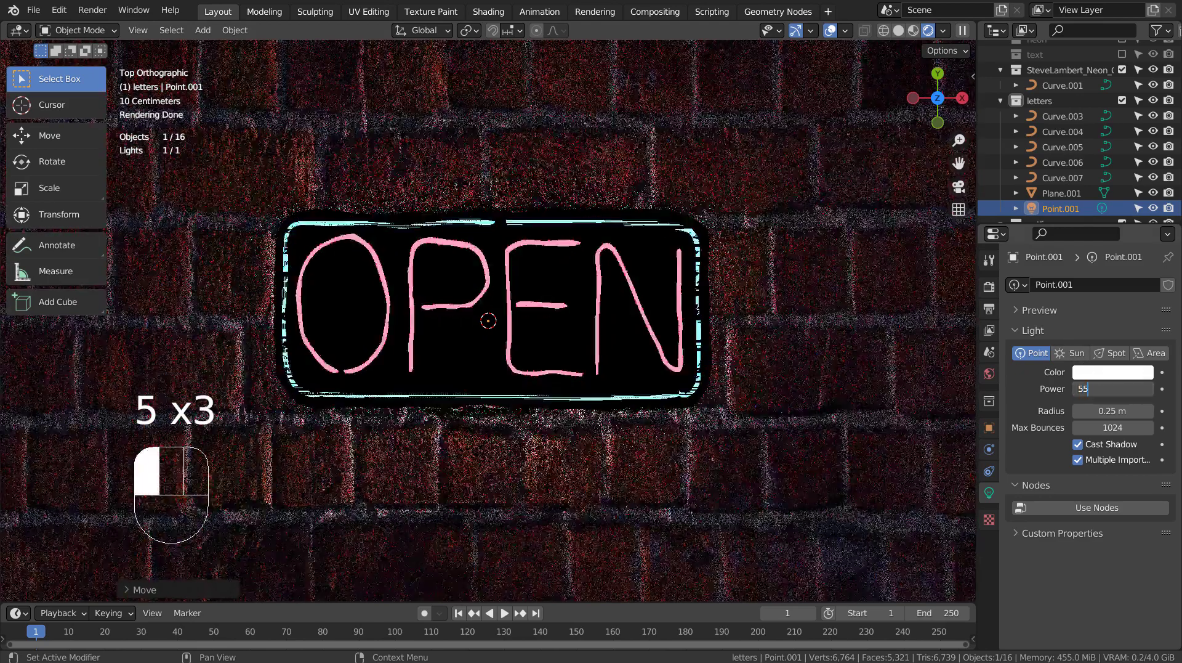
click(1112, 372)
click(1095, 242)
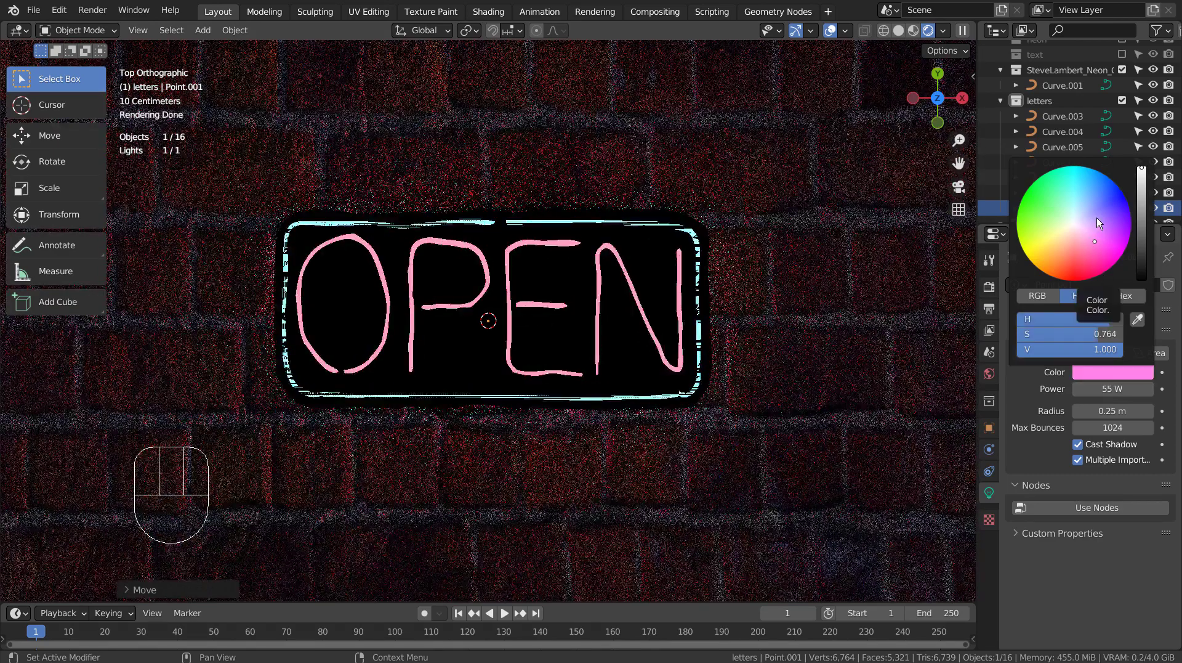
drag(1096, 213, 1091, 266)
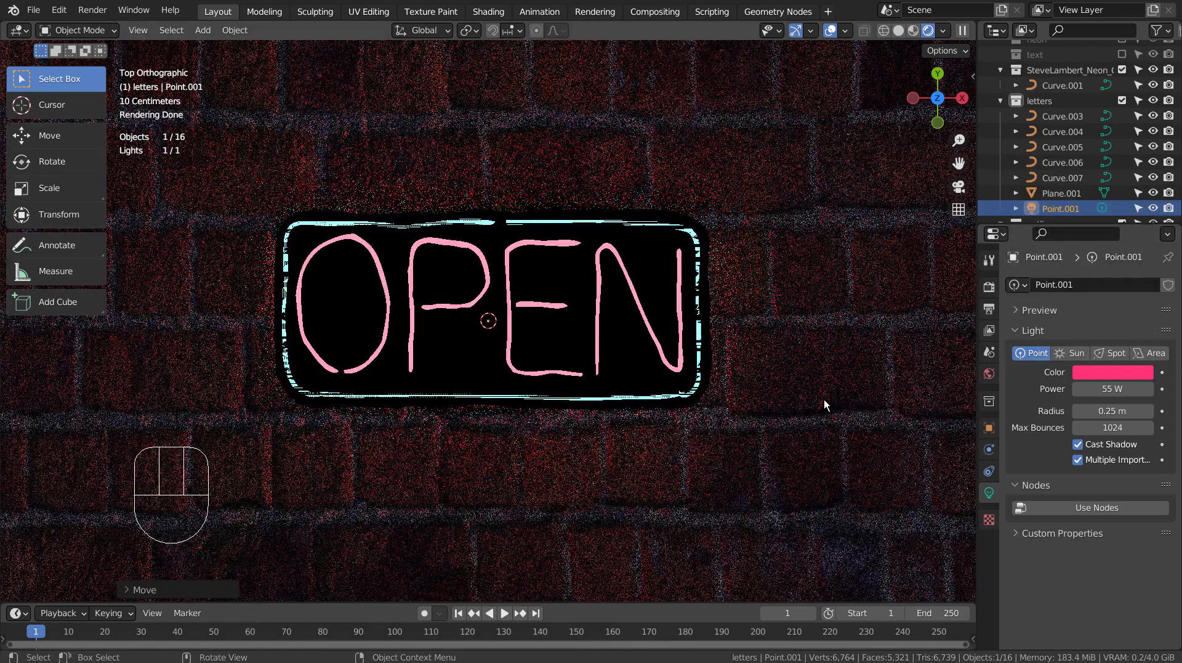
middle_drag(716, 453, 727, 397)
click(727, 397)
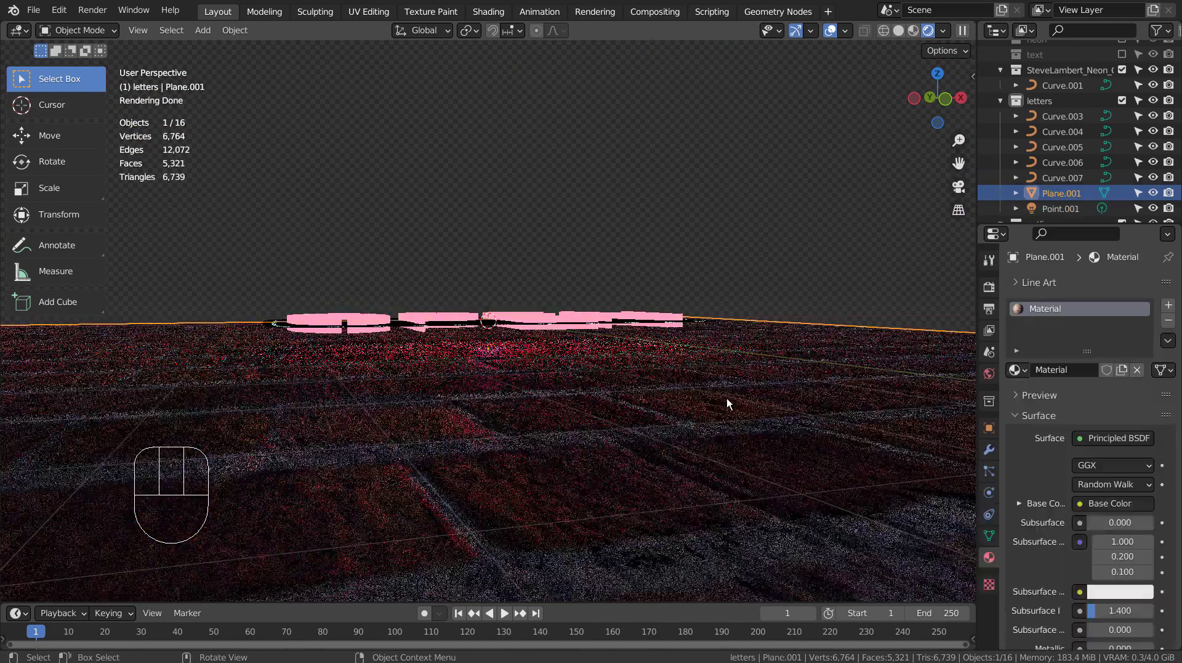
- Select the point light Point.001 and view the sign from the right side
key(g)
key(z)
key(Escape)
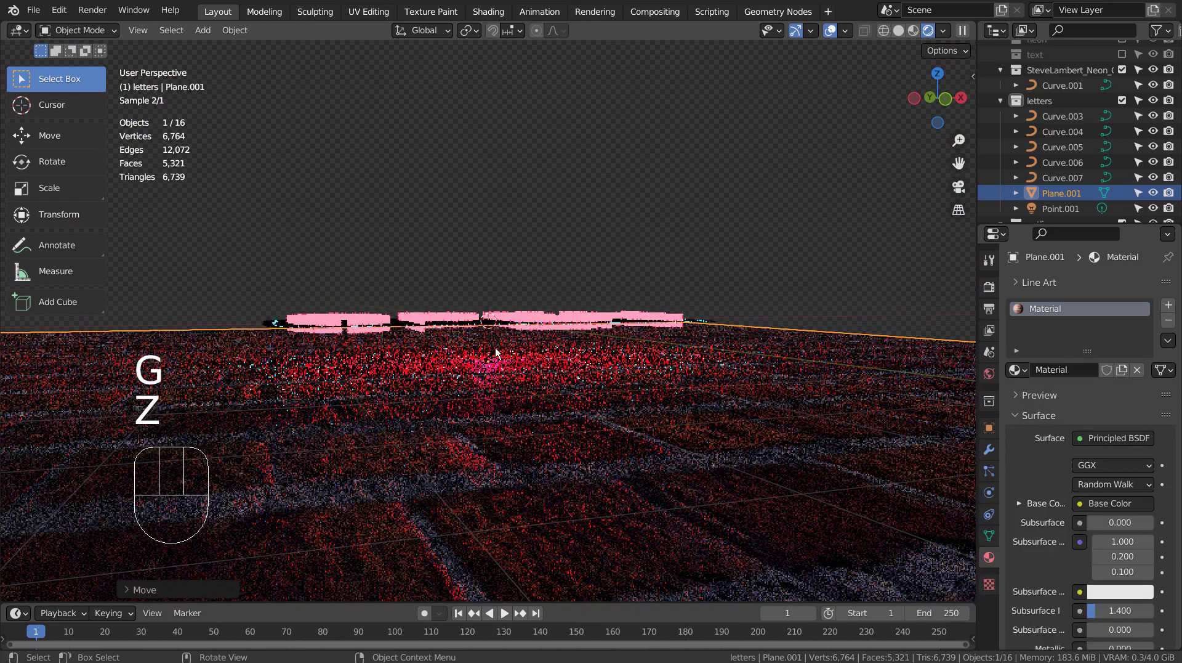
click(487, 330)
click(486, 332)
key(KP_Enter)
key(KP_3)
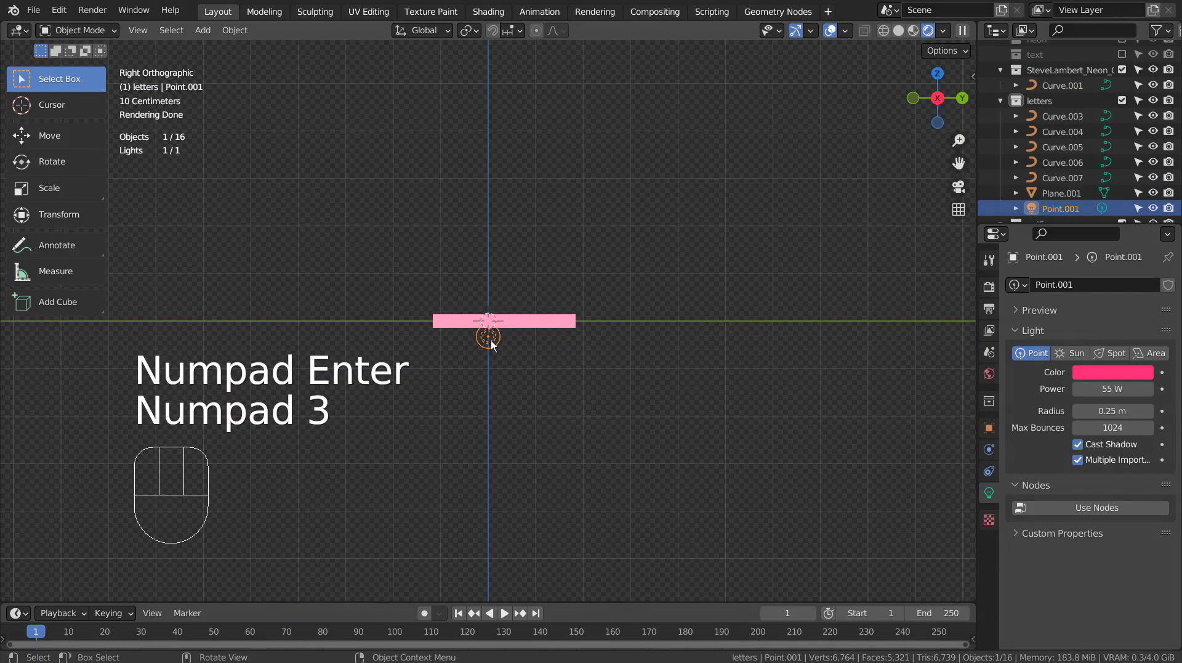
key(KP_1)
key(KP_3)
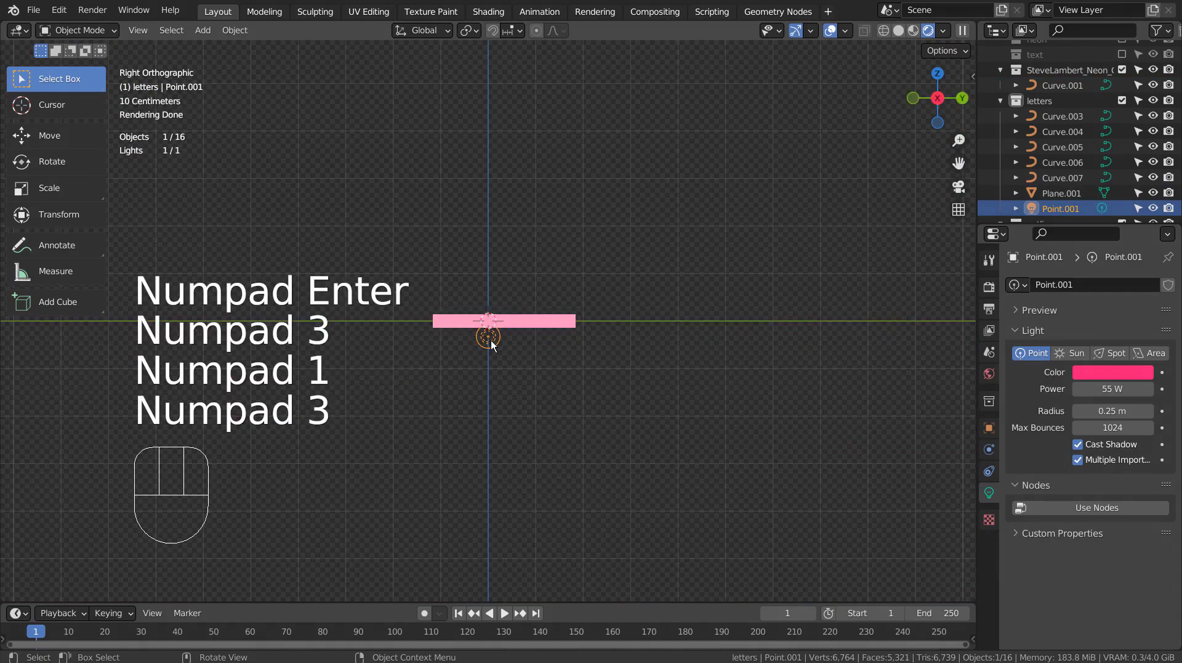
- Move Point.001 down along Z to just below the sign, then look through the camera
key(g)
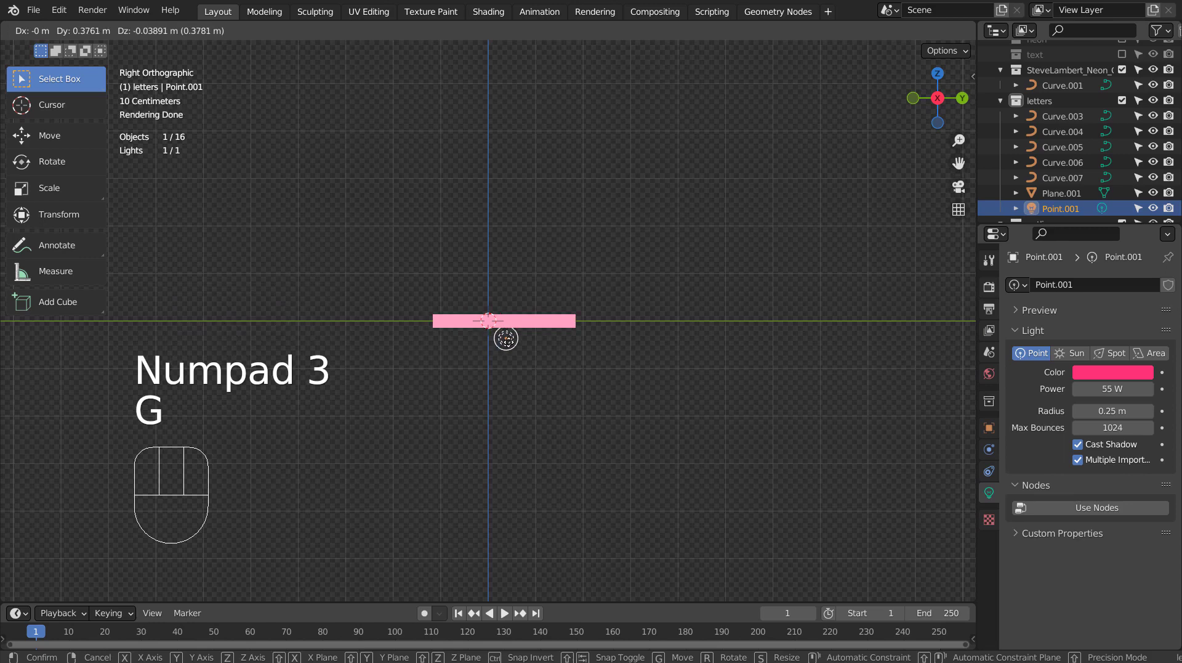
click(518, 346)
key(a)
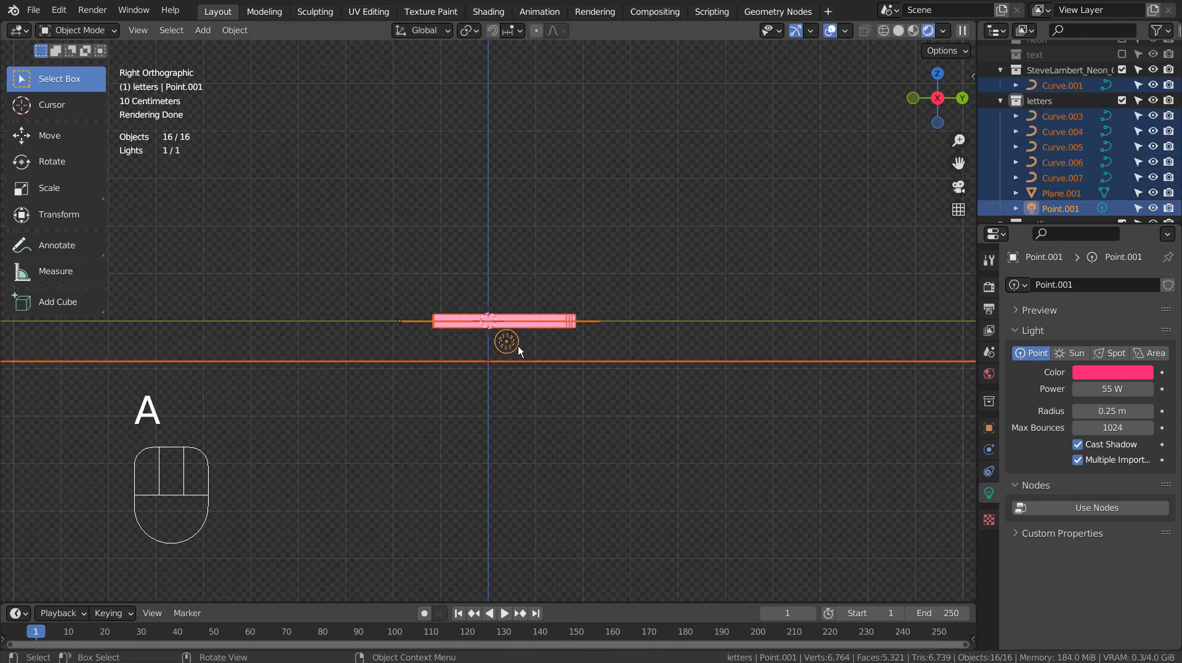
click(519, 345)
key(g)
key(z)
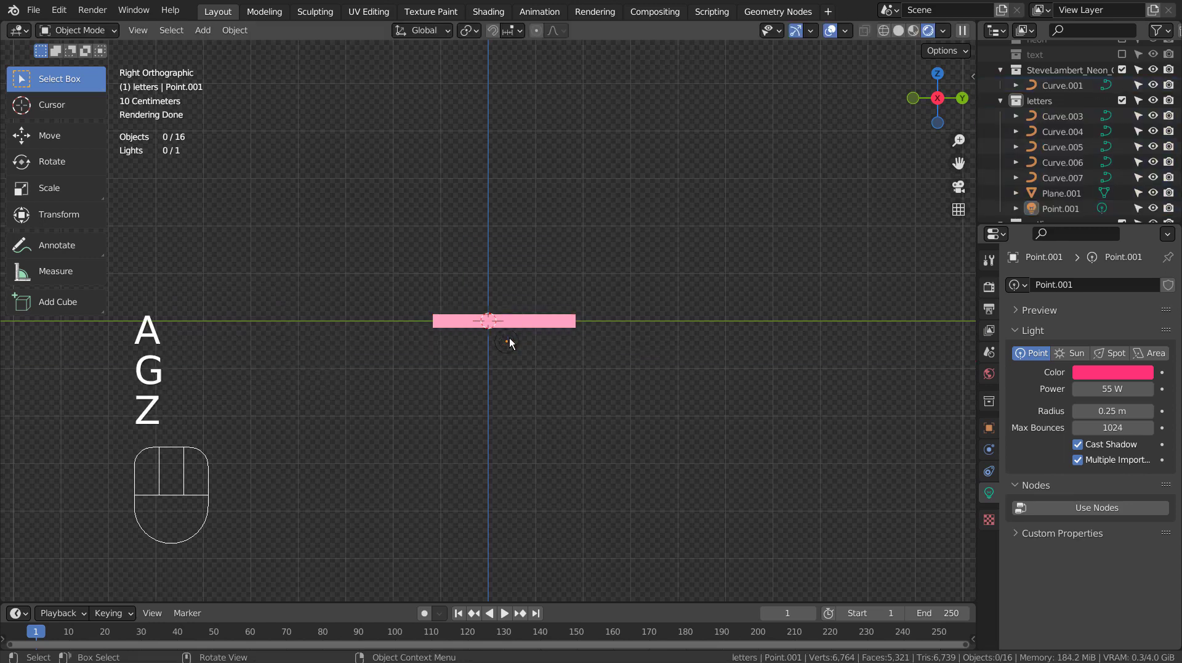
click(507, 343)
key(g)
key(z)
click(511, 346)
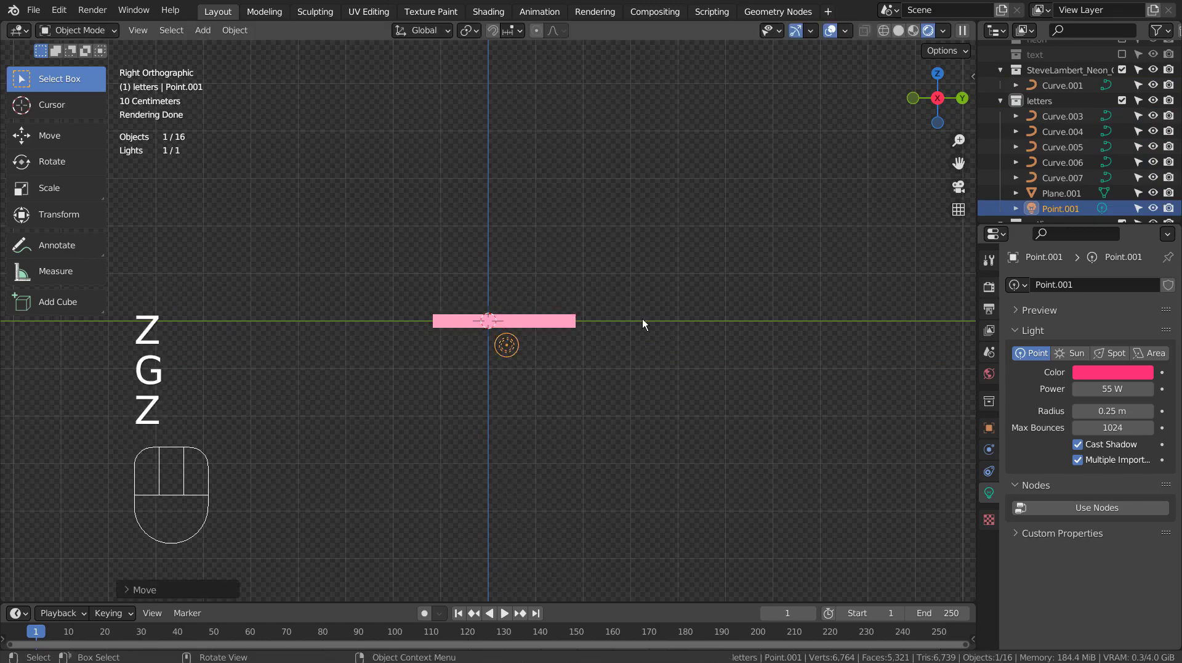
middle_drag(643, 322, 616, 357)
key(KP_0)
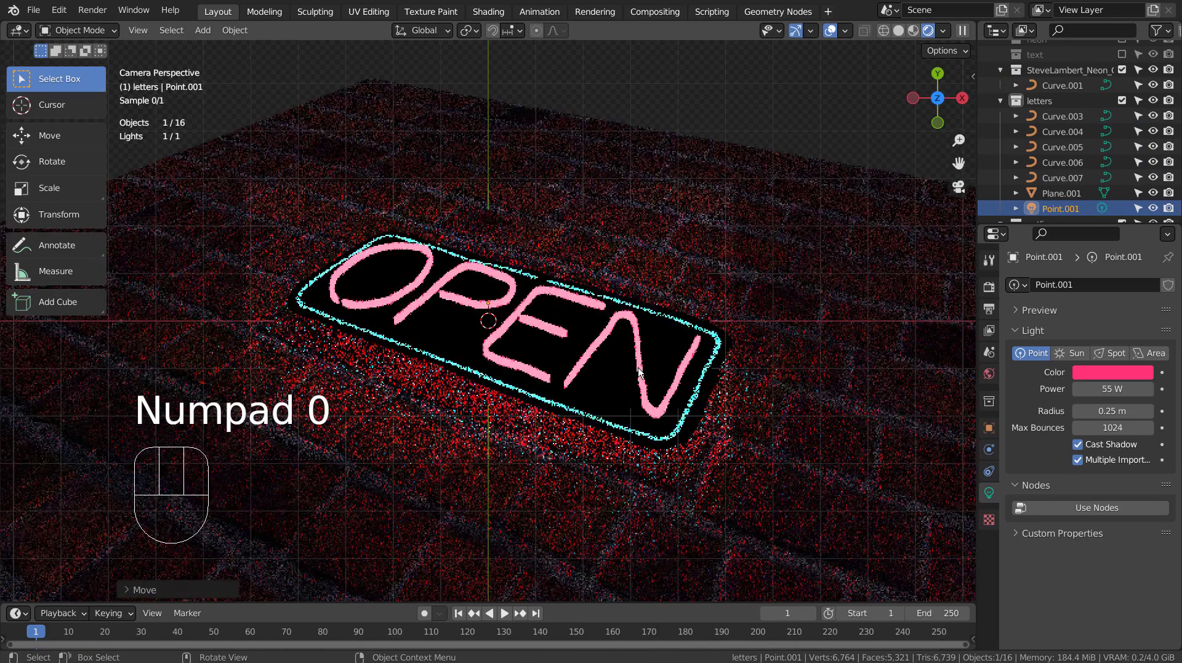
- Raise the point light's power to 5555 W, briefly trying a yellow-orange colour
click(1096, 371)
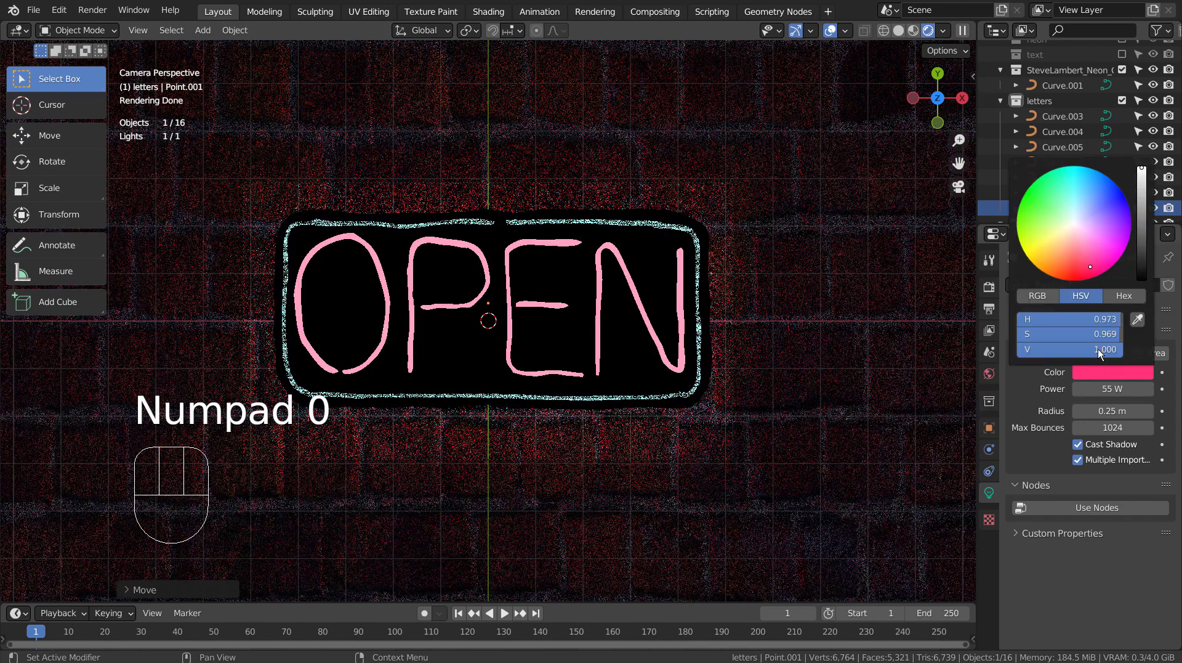
click(1054, 253)
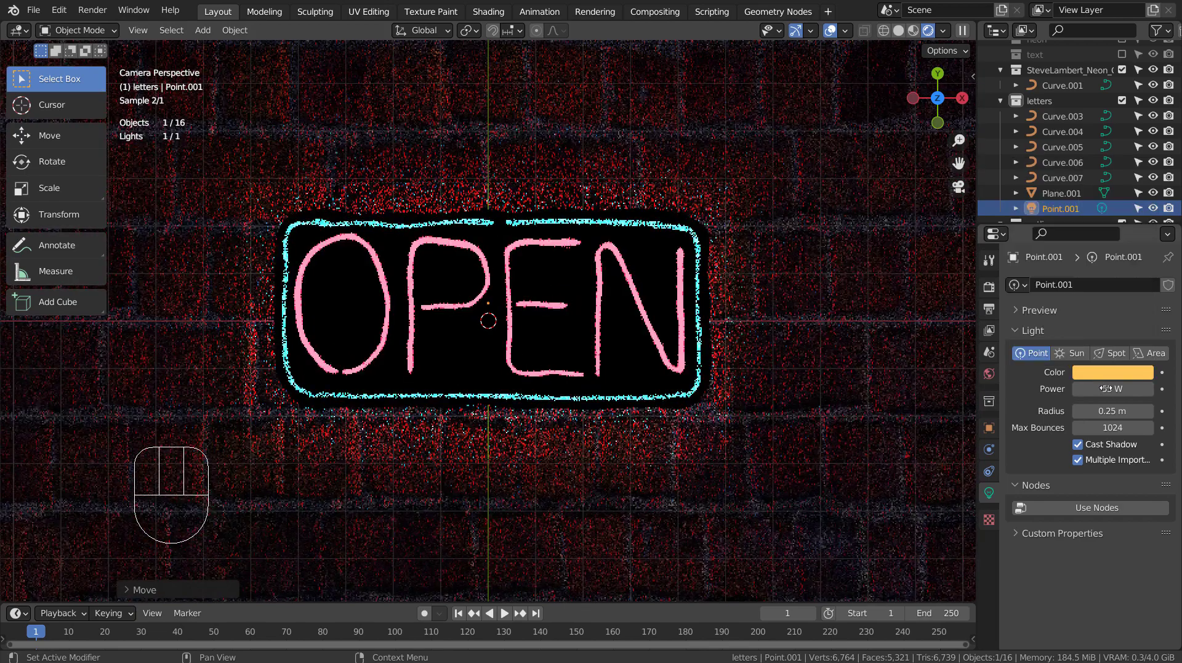
click(1114, 389)
drag(1114, 389, 1055, 383)
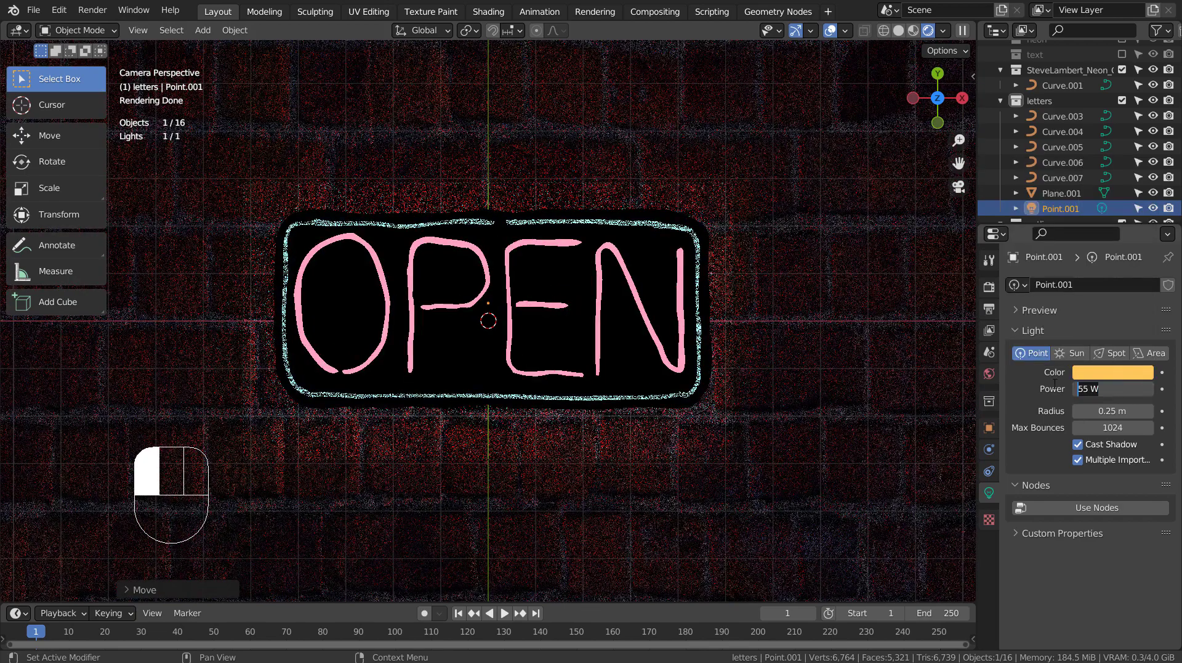
text(55)
key(Return)
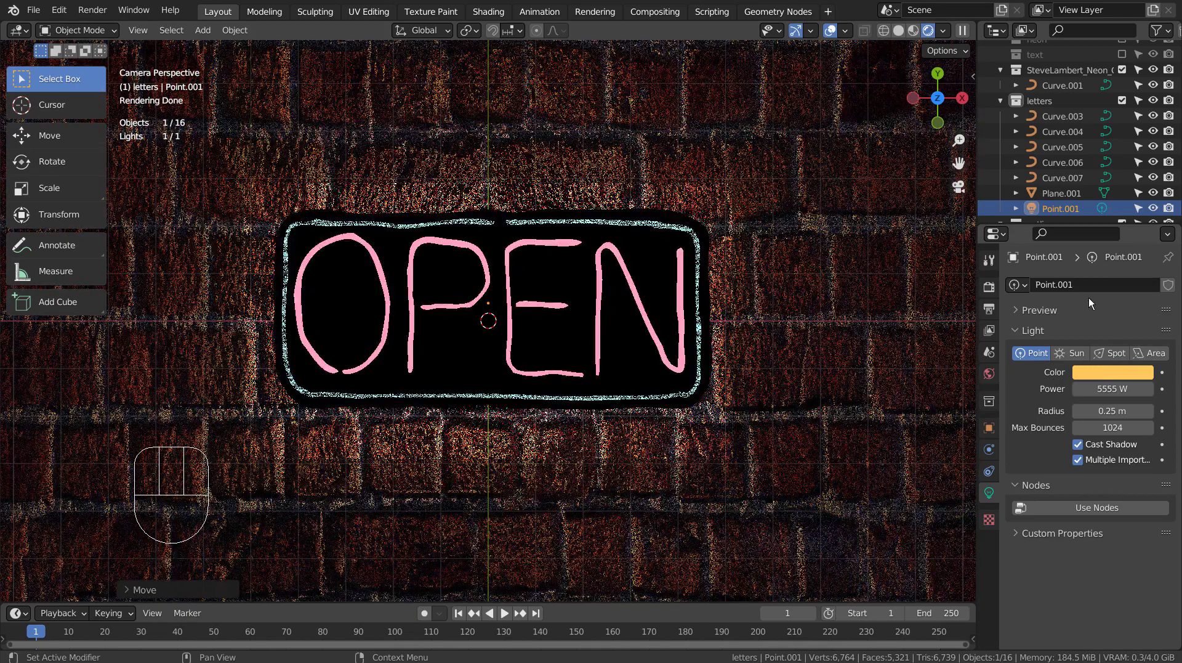
- Settle the light colour on pink after trying blue, then return to Solid shading
click(1115, 375)
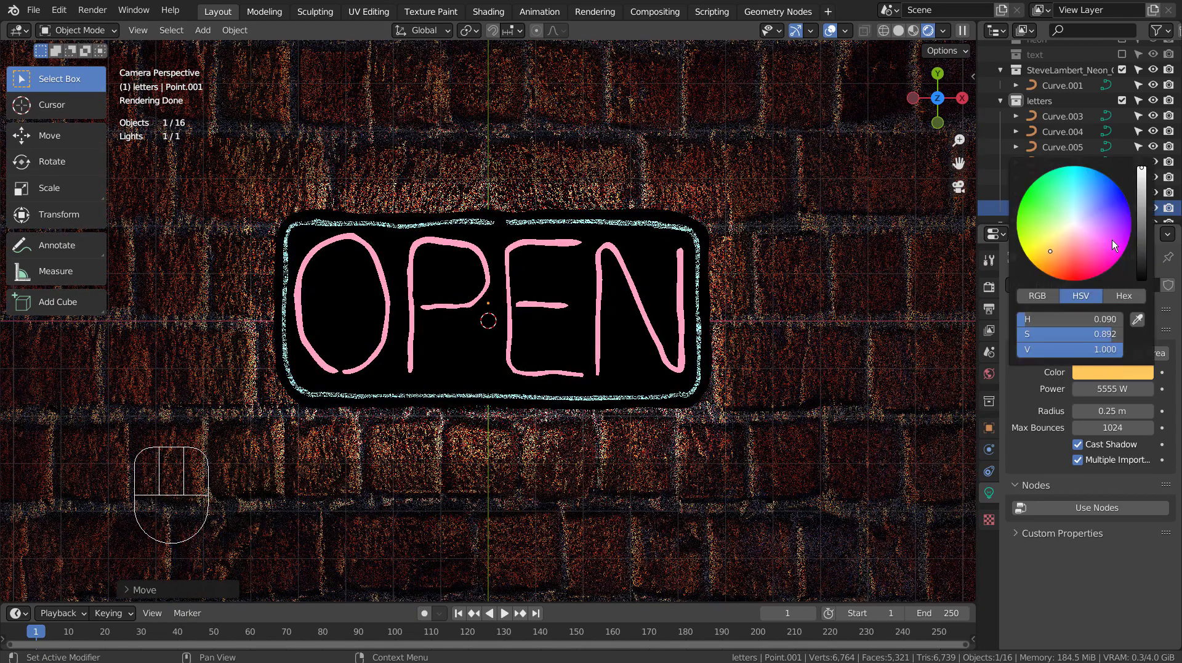
click(1096, 189)
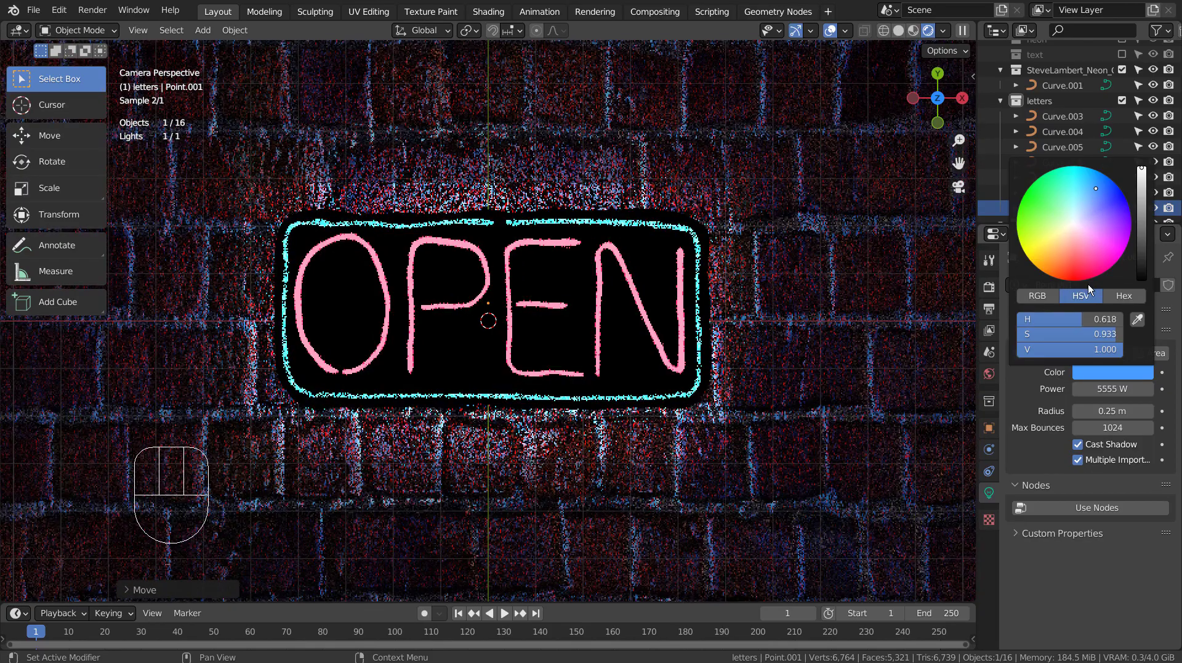
mouse_move(1100, 246)
mouse_down()
mouse_move(1047, 258)
mouse_move(1026, 217)
mouse_up()
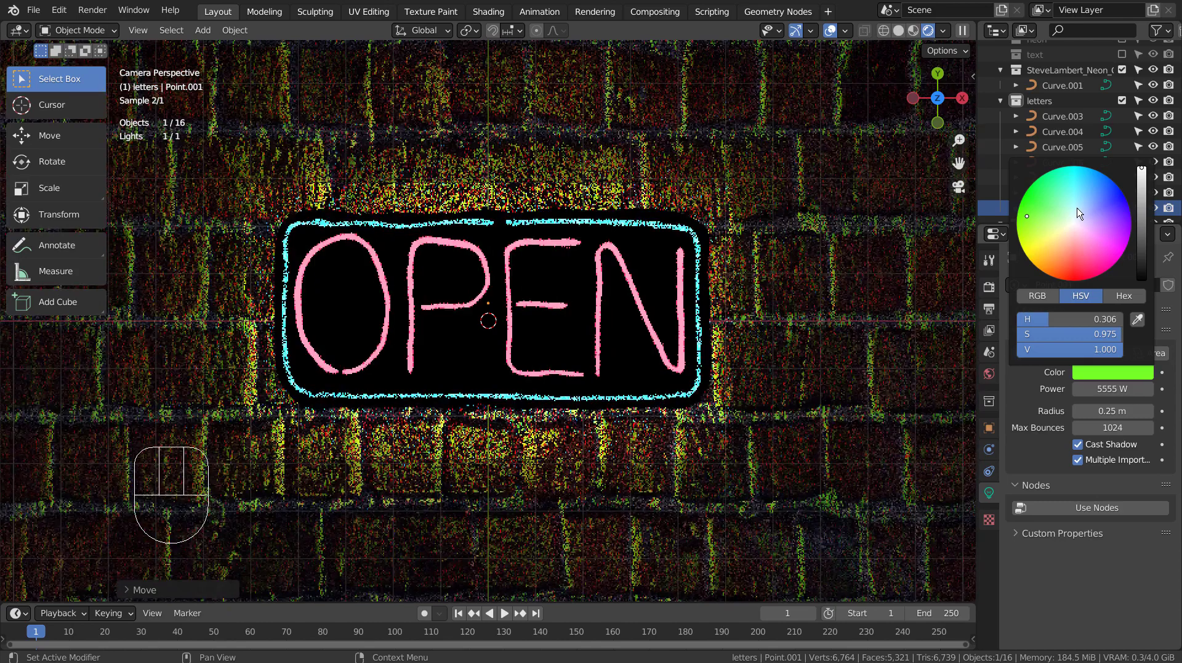
click(1092, 232)
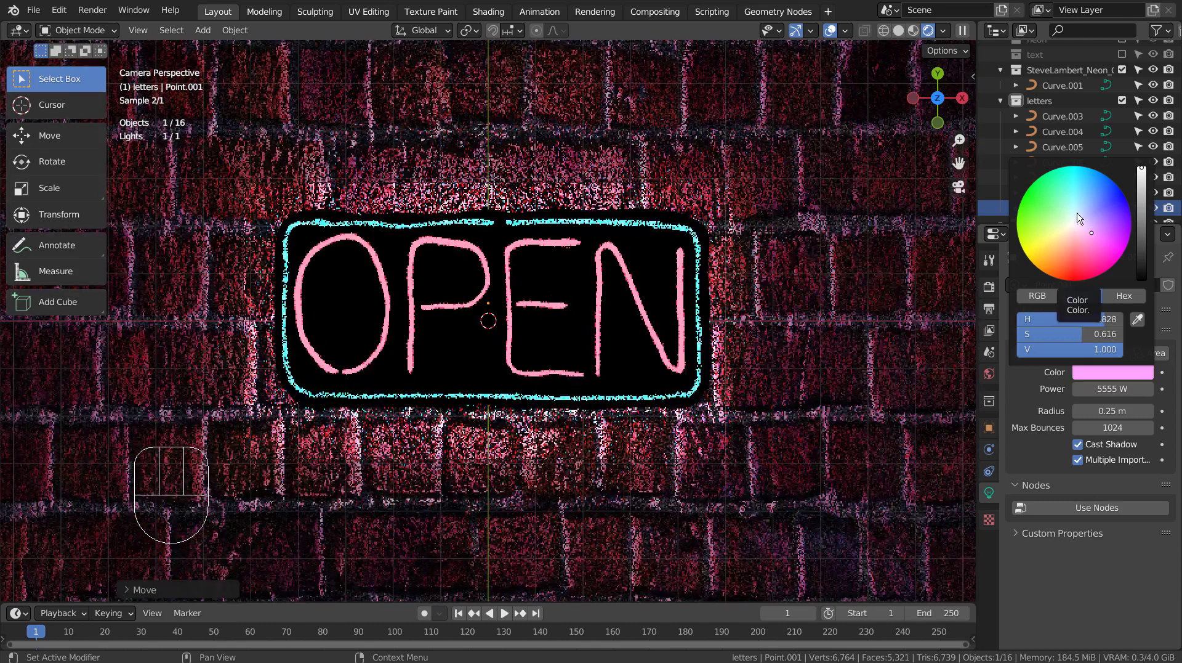
click(906, 32)
- Exclude the second imported sign, letters and outline collections in the Outliner
click(999, 101)
scroll(996, 87, up, 4)
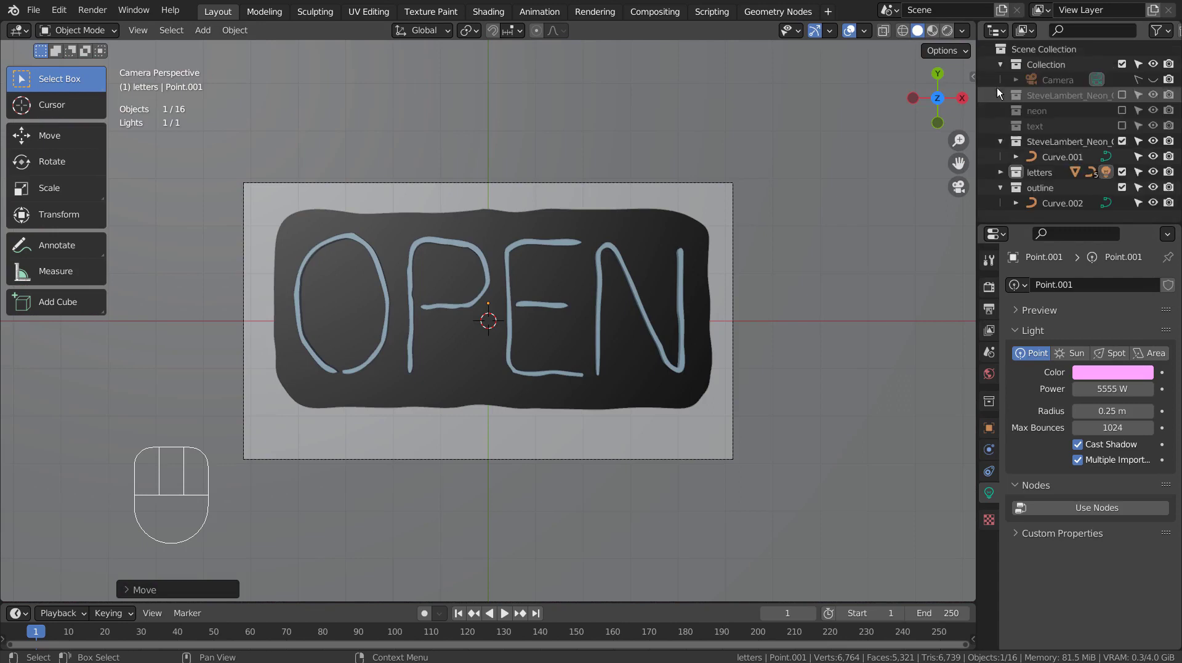
click(1000, 142)
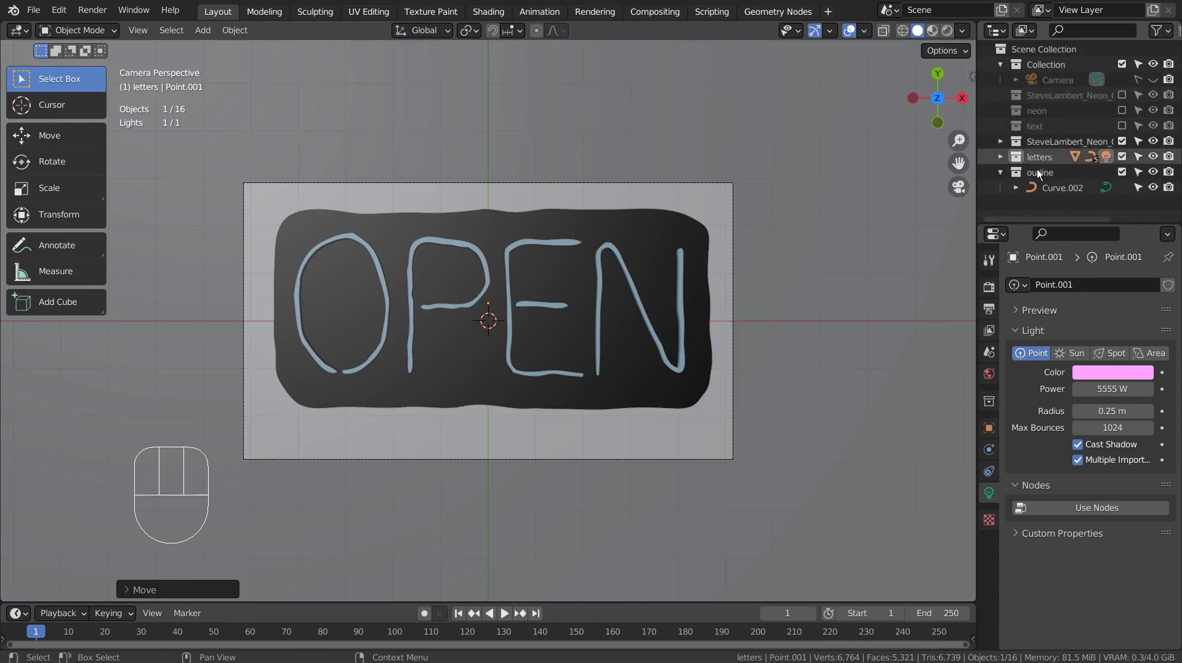
click(1002, 171)
click(1121, 141)
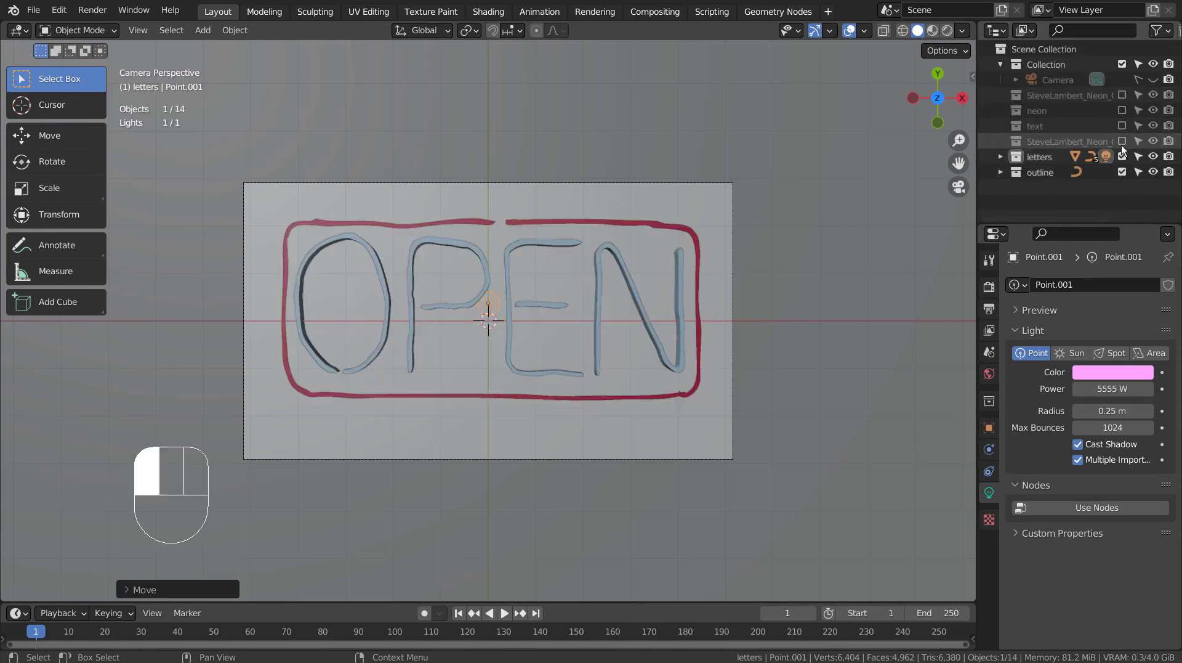
click(1122, 157)
click(1122, 172)
- Include the first imported sign, neon and text collections and preview in Rendered shading
click(1122, 95)
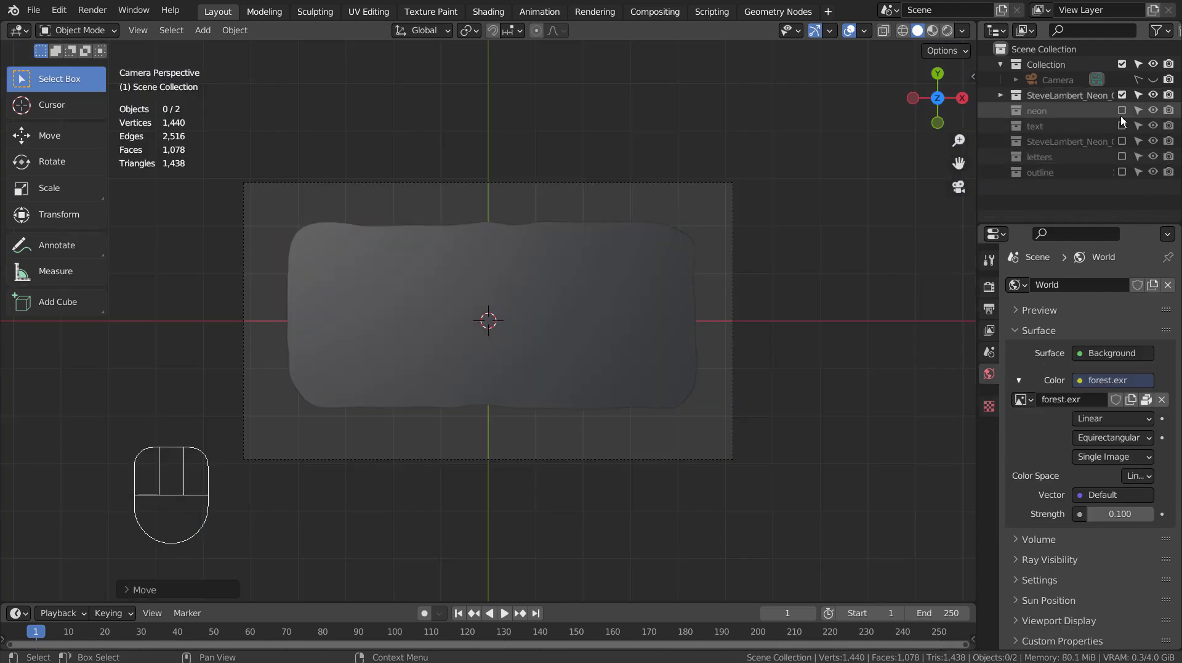
click(1122, 110)
click(1122, 125)
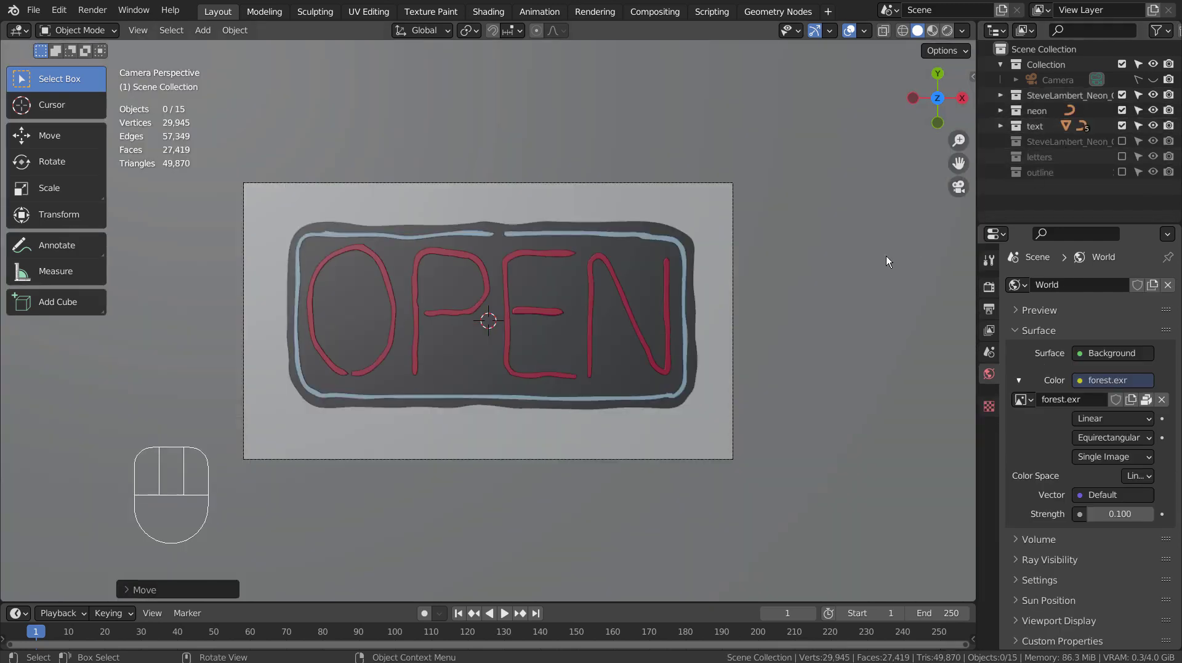
click(948, 29)
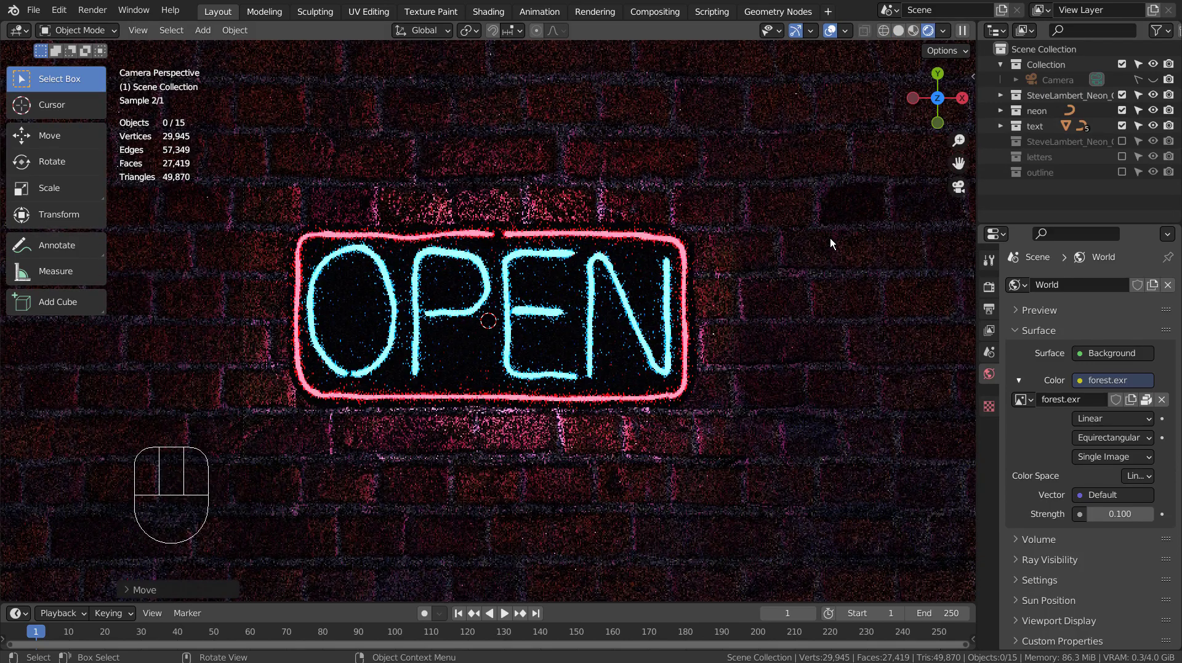
click(655, 12)
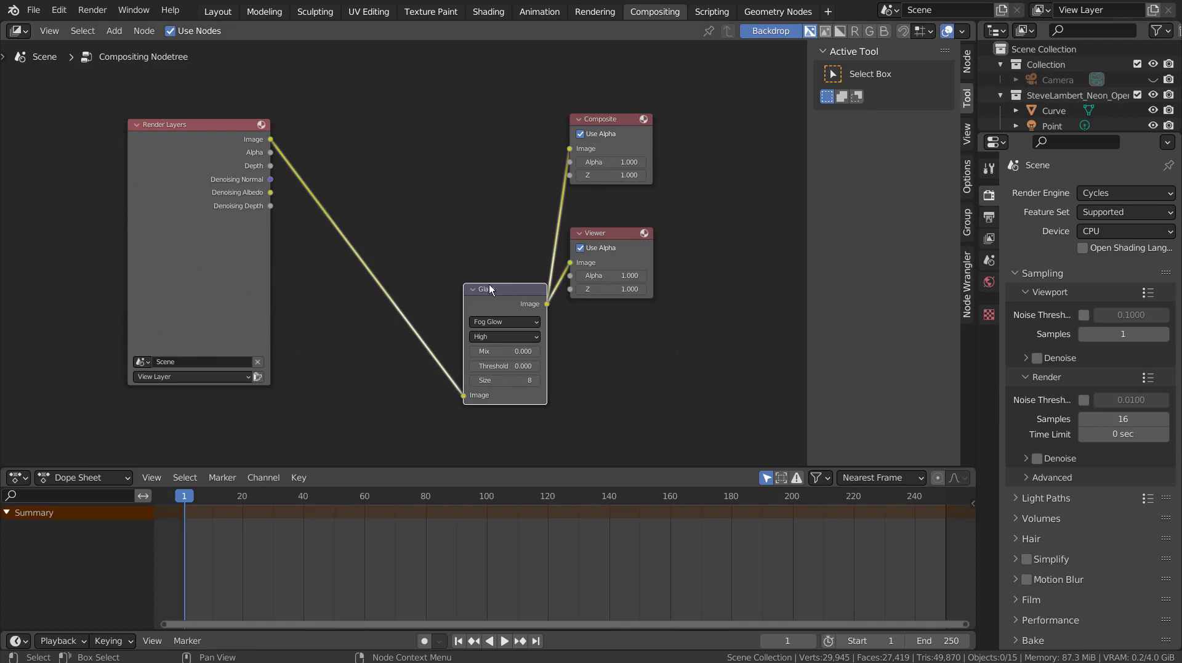
- Place the Glare node between Render Layers and the outputs, then maximise the node editor without sidebar
drag(490, 289, 415, 183)
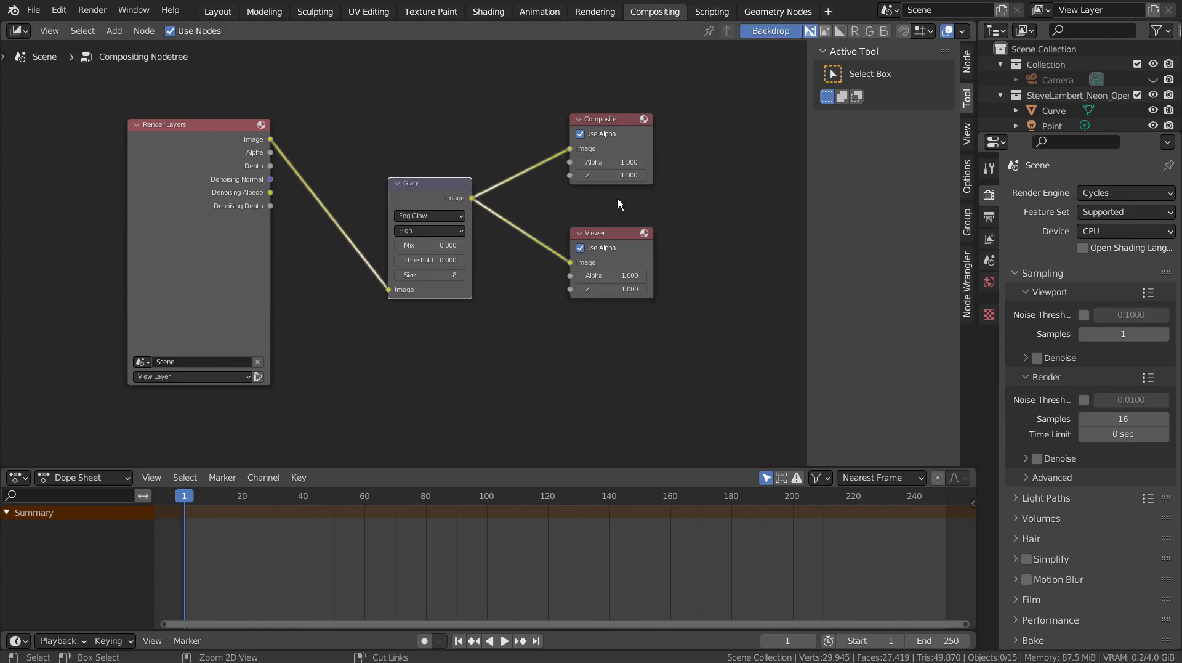
key(ctrl+space)
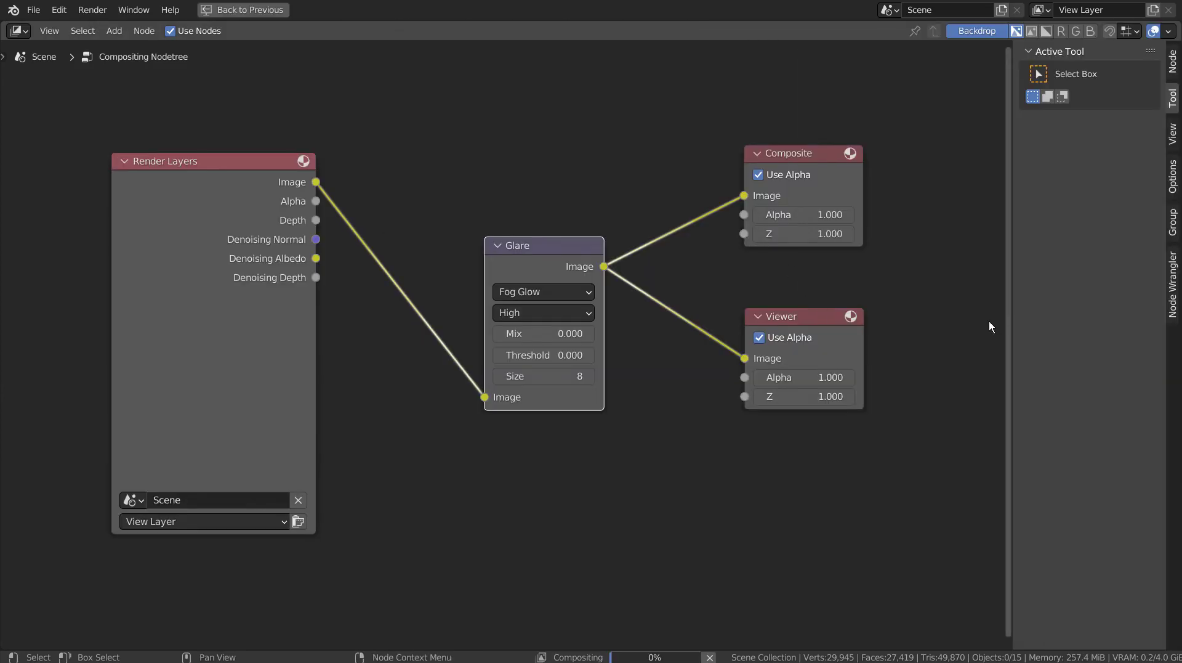
key(n)
scroll(1039, 355, up, 2)
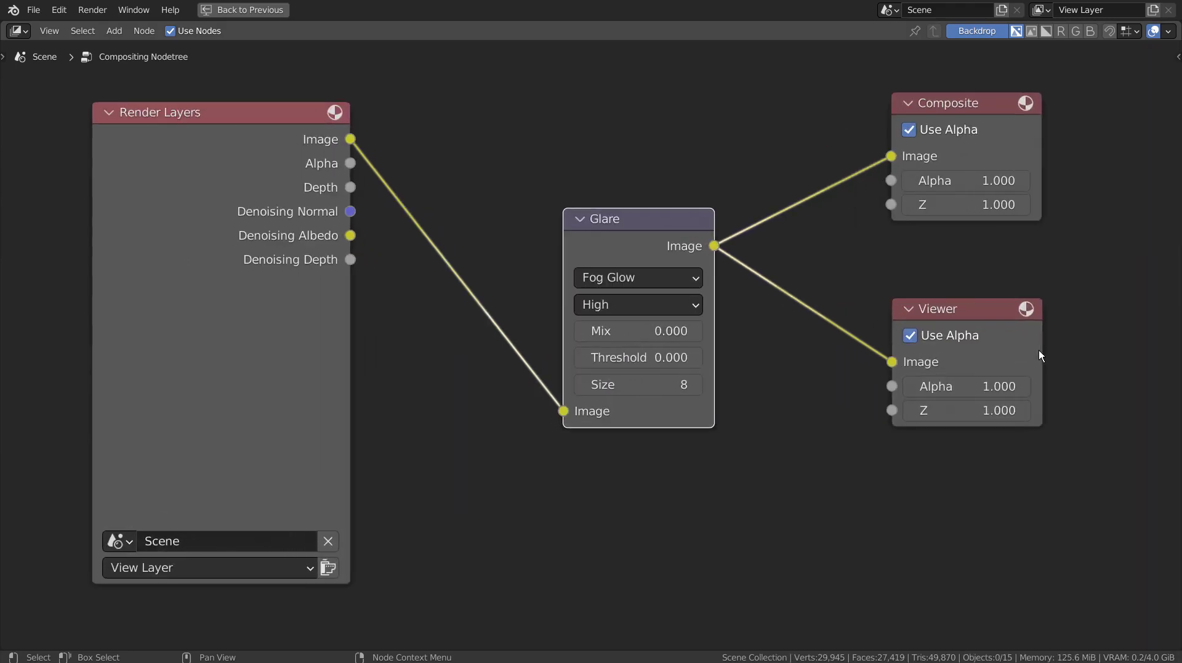